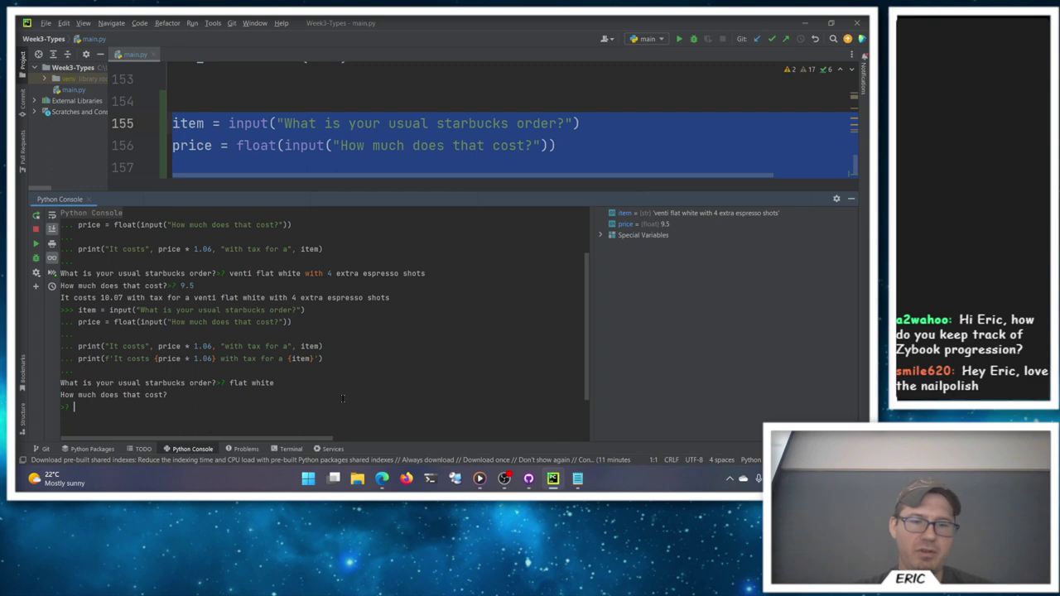
Step: Submit 5.5 as the answer to the cost prompt, enlarge the console text and highlight the two printed cost lines
key(Return)
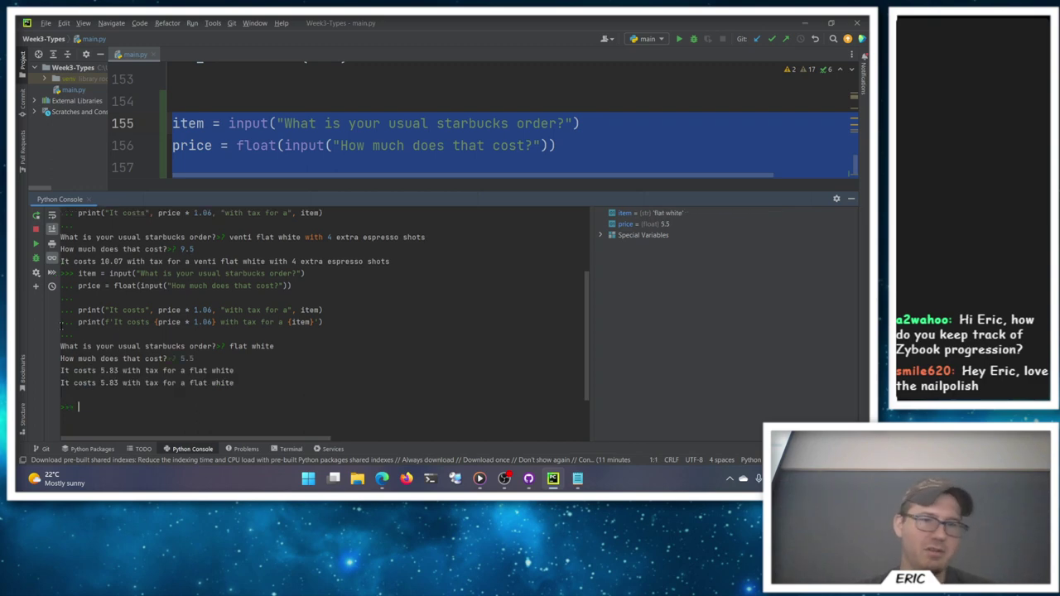
ctrl+scroll(317, 373, up, 5)
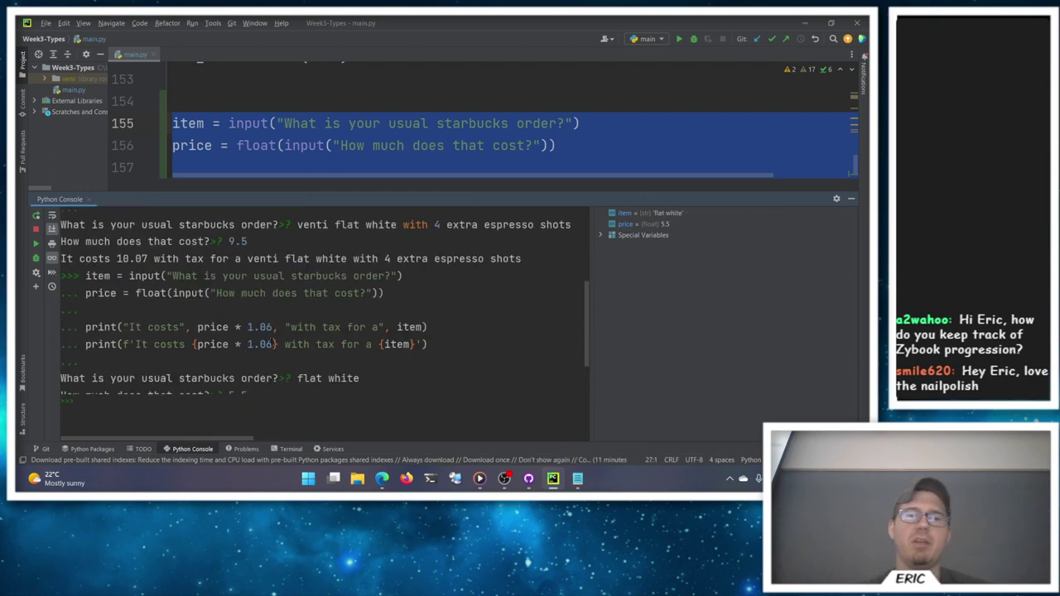
drag(317, 374, 26, 358)
click(473, 159)
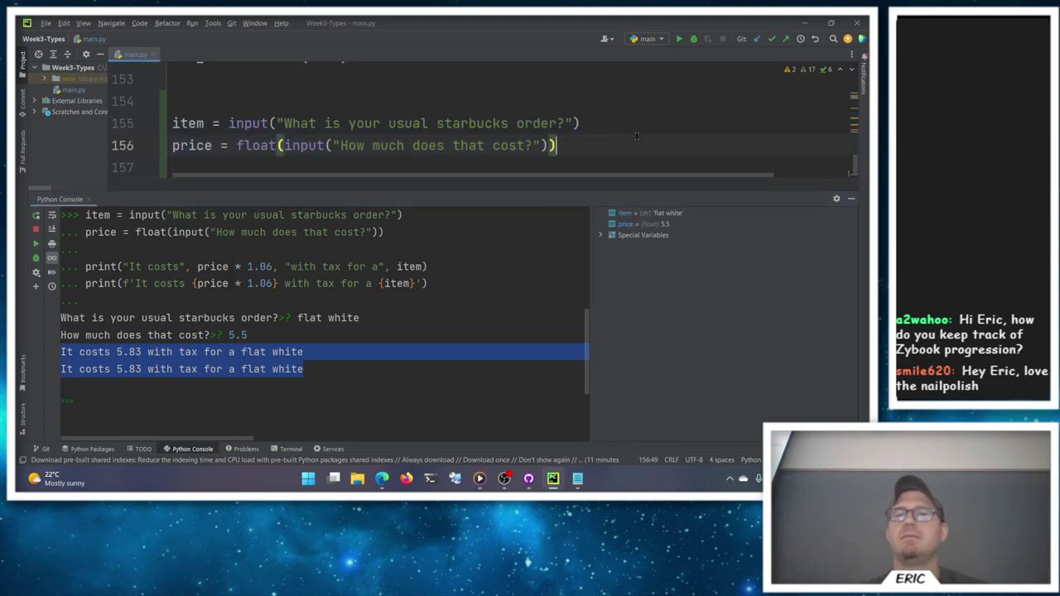
Step: Highlight the two print statements on lines 158 and 159 of main.py to compare them
scroll(473, 159, down, 3)
scroll(473, 159, up, 2)
click(639, 122)
drag(639, 121, 131, 95)
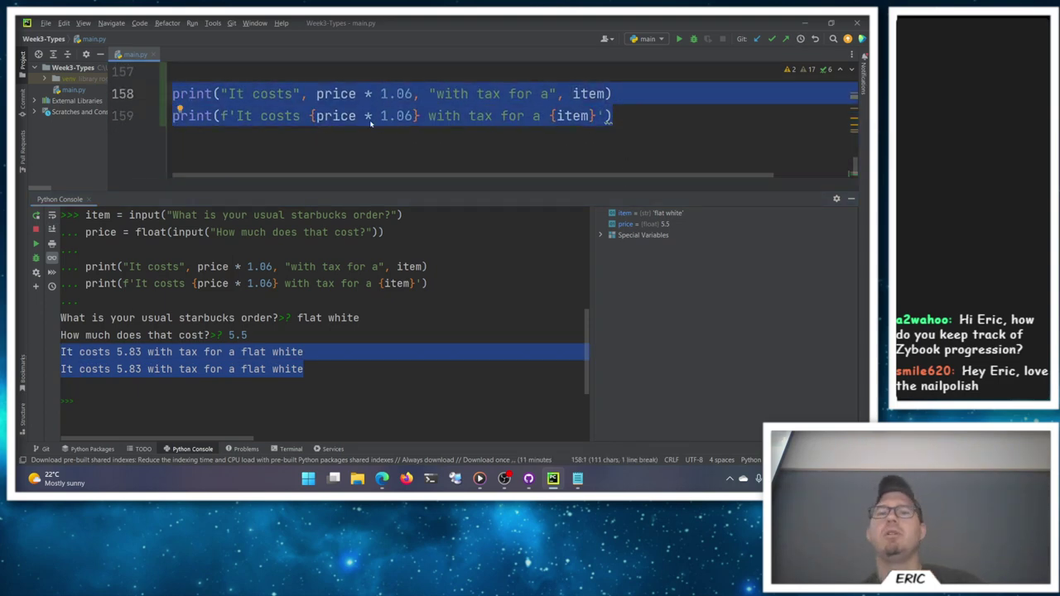
key(Right)
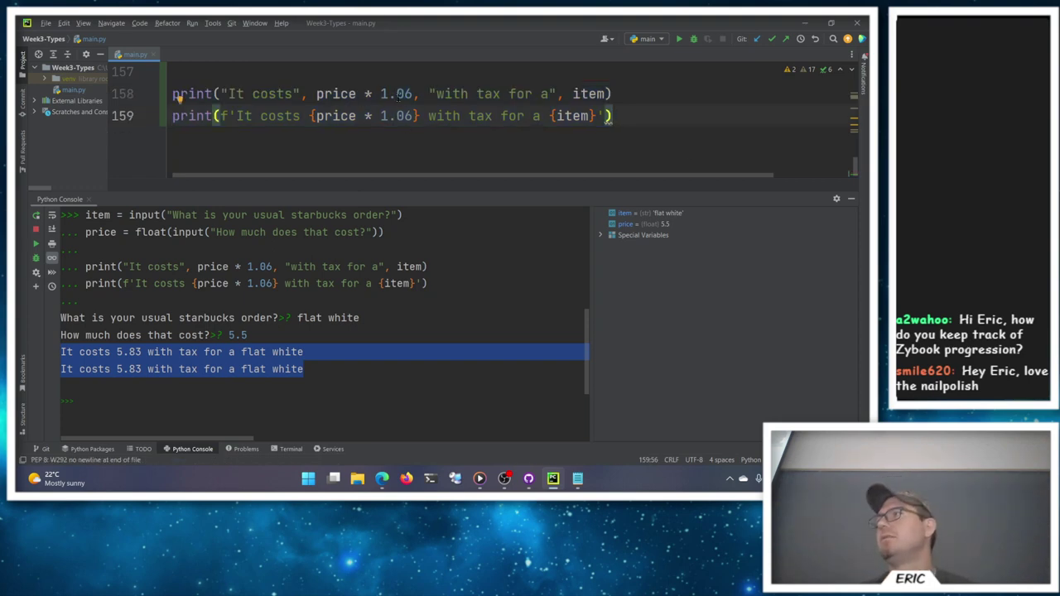
Step: Switch to the Edge browser and review the f-string examples in Table 3.10.1 of zyBooks section 3.10
click(382, 478)
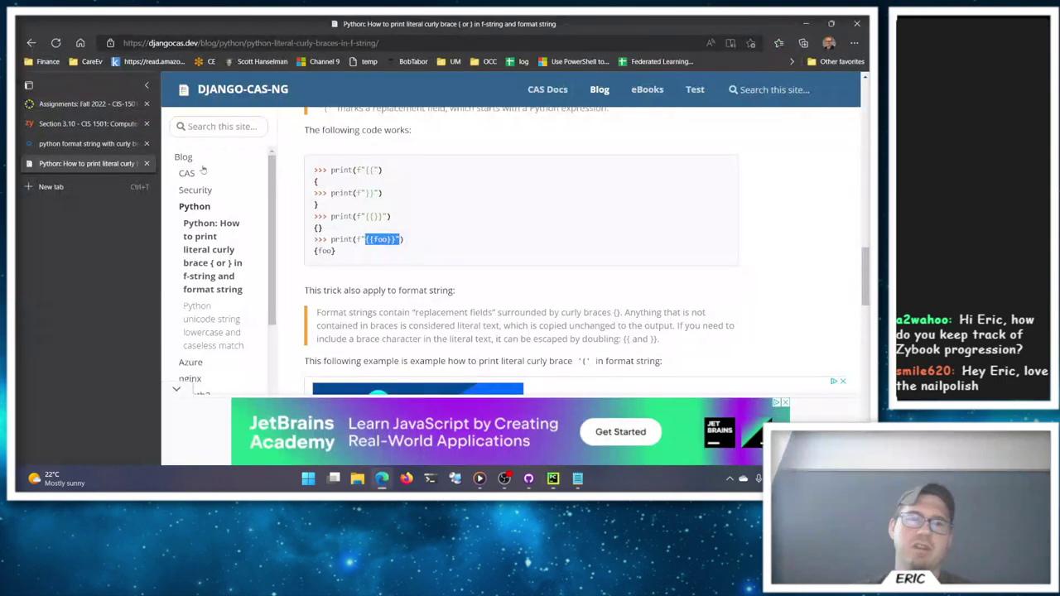
click(87, 123)
scroll(523, 257, down, 8)
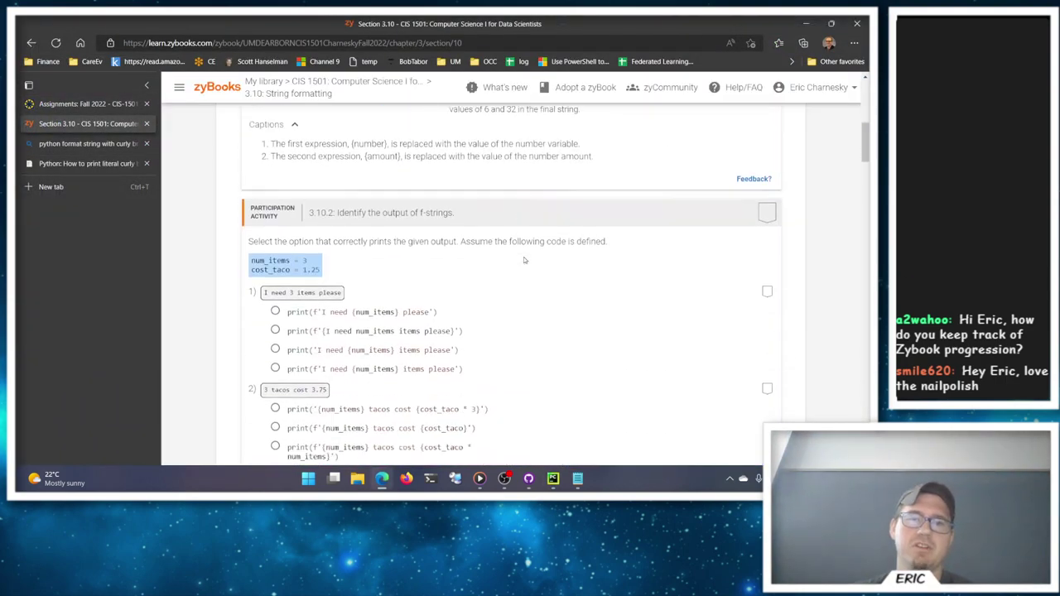
scroll(523, 243, down, 5)
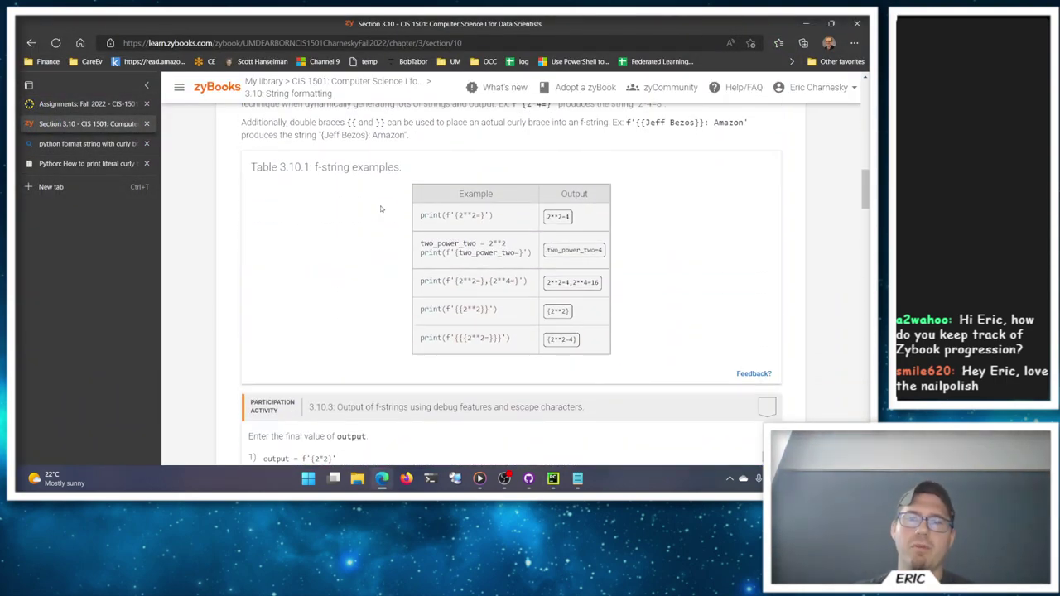
scroll(378, 211, up, 3)
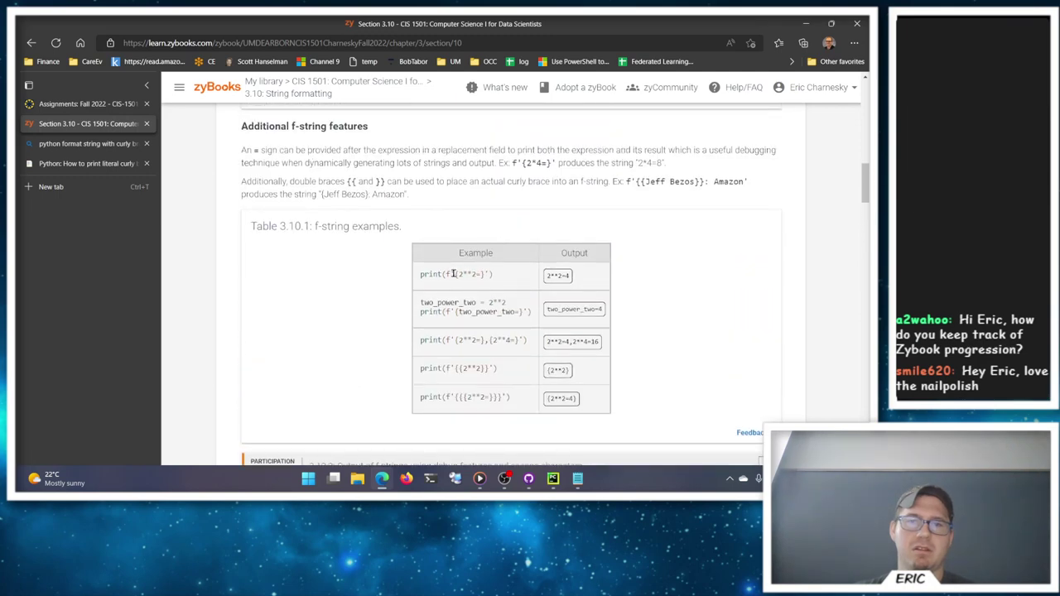
scroll(450, 303, down, 1)
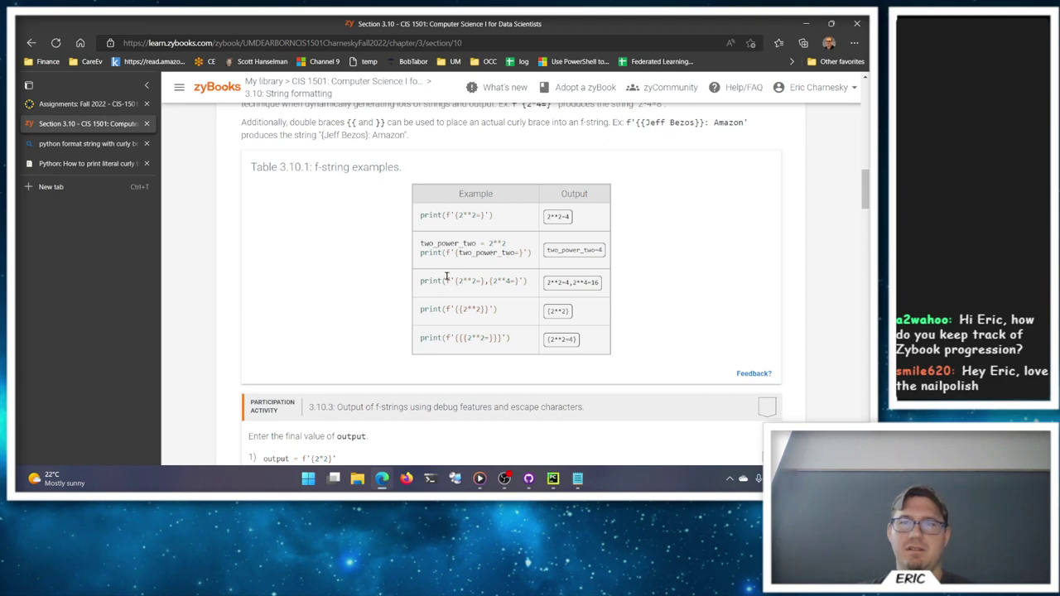
scroll(493, 296, down, 1)
Step: Read the Format specifications section, highlighting the 4:.2f example and examining the s and d presentation types
scroll(492, 295, down, 15)
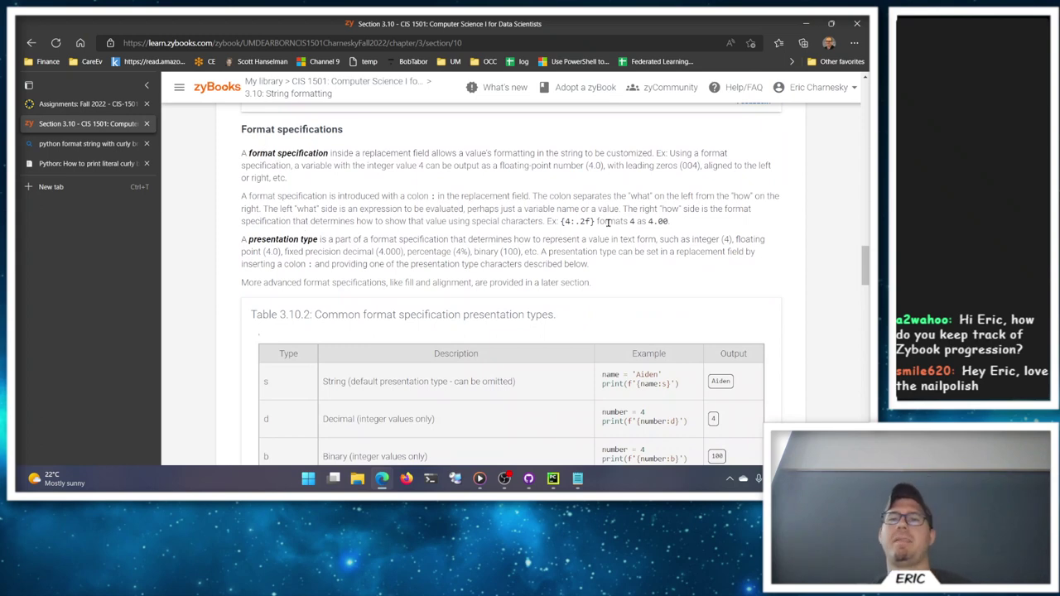
drag(564, 220, 592, 220)
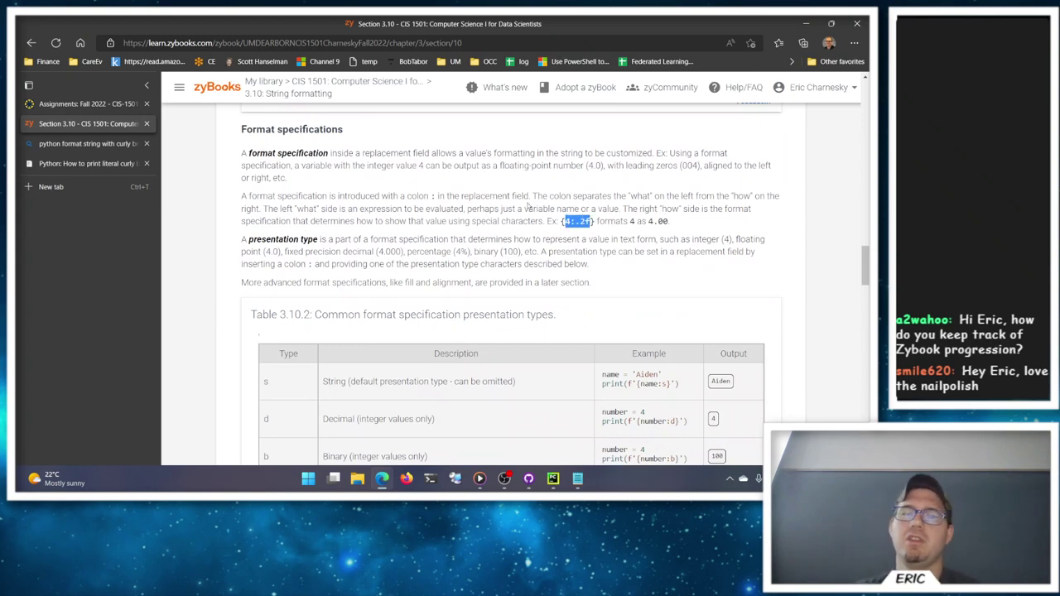
scroll(544, 176, down, 2)
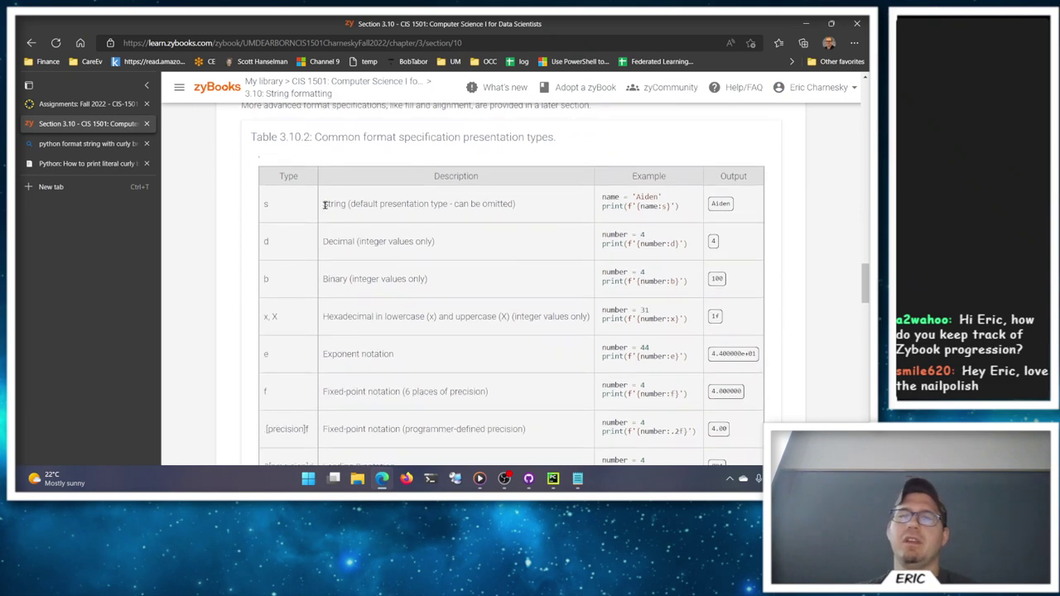
drag(288, 204, 257, 201)
click(250, 203)
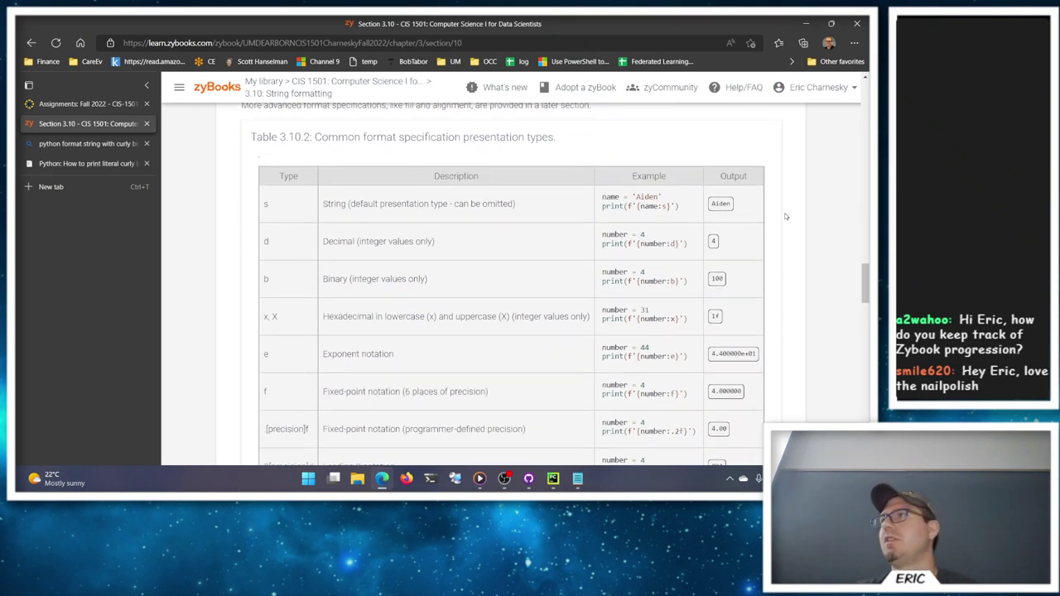
drag(259, 157, 285, 251)
click(283, 246)
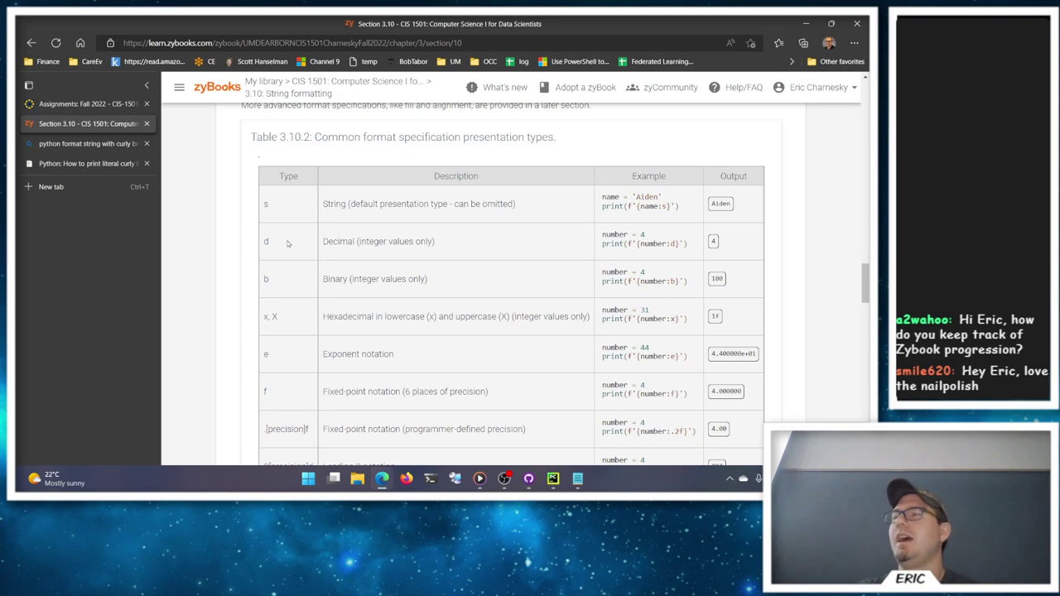
Step: Examine the fixed-point rows f and .[precision]f in Table 3.10.2, highlighting the .2f specifier in the example code
scroll(294, 335, down, 1)
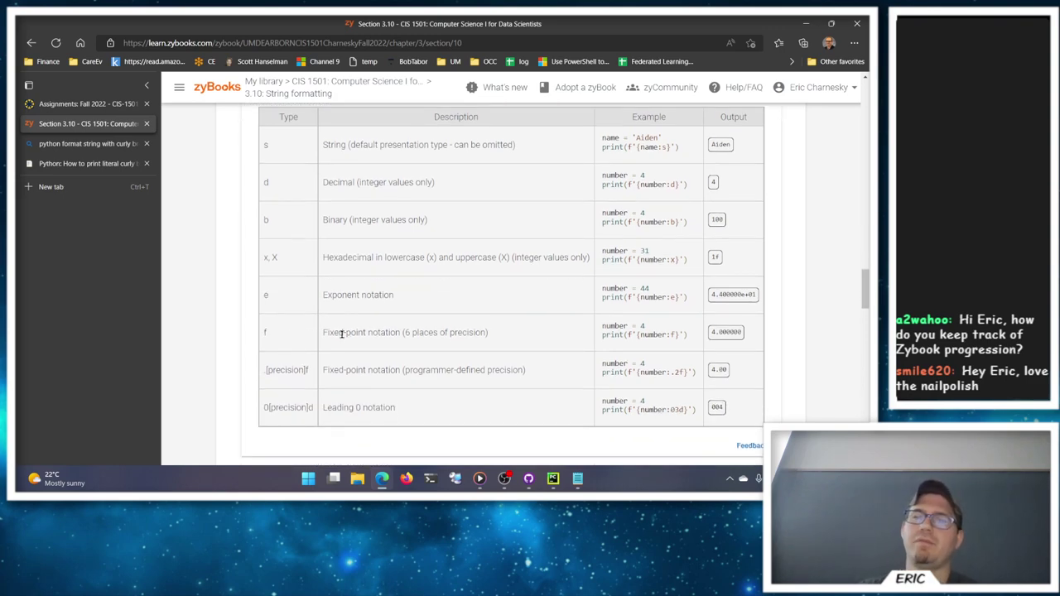
drag(492, 336, 270, 335)
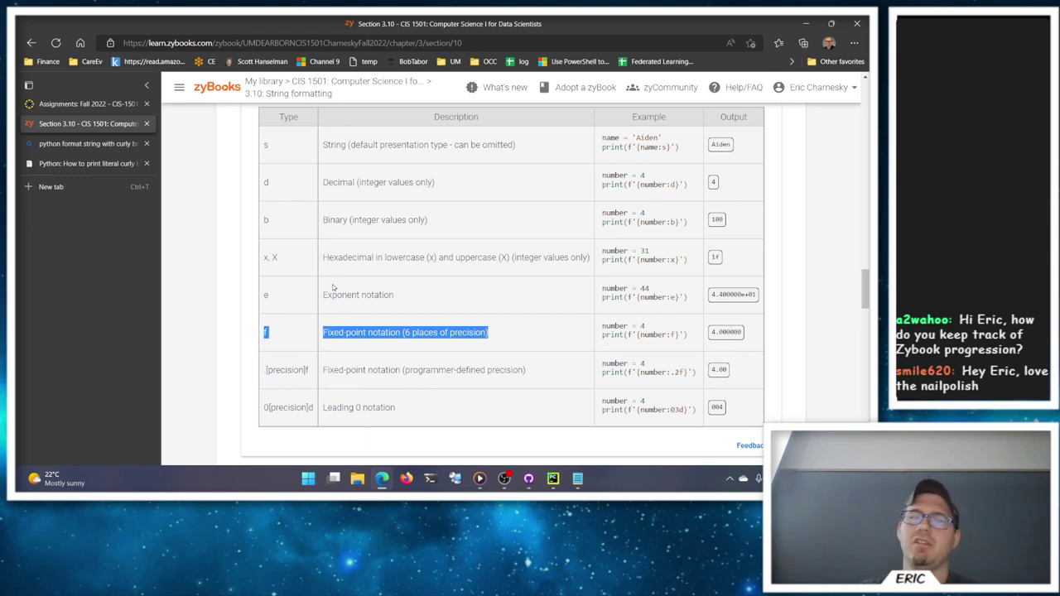
click(430, 301)
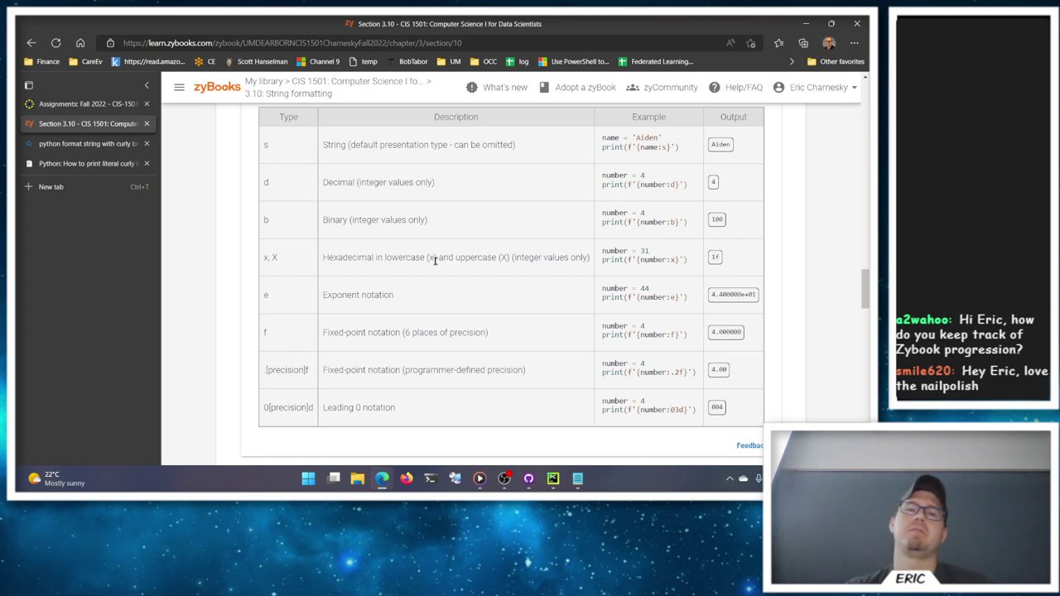
mouse_move(270, 336)
mouse_down()
mouse_move(255, 336)
mouse_move(288, 341)
mouse_move(239, 336)
mouse_move(254, 338)
mouse_up()
click(286, 345)
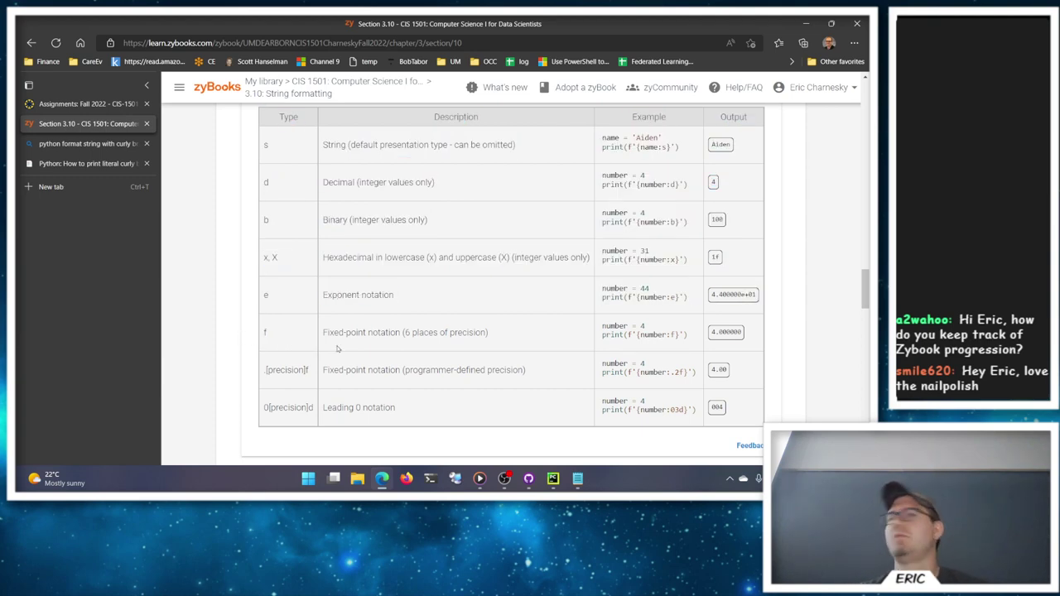
drag(280, 371, 533, 377)
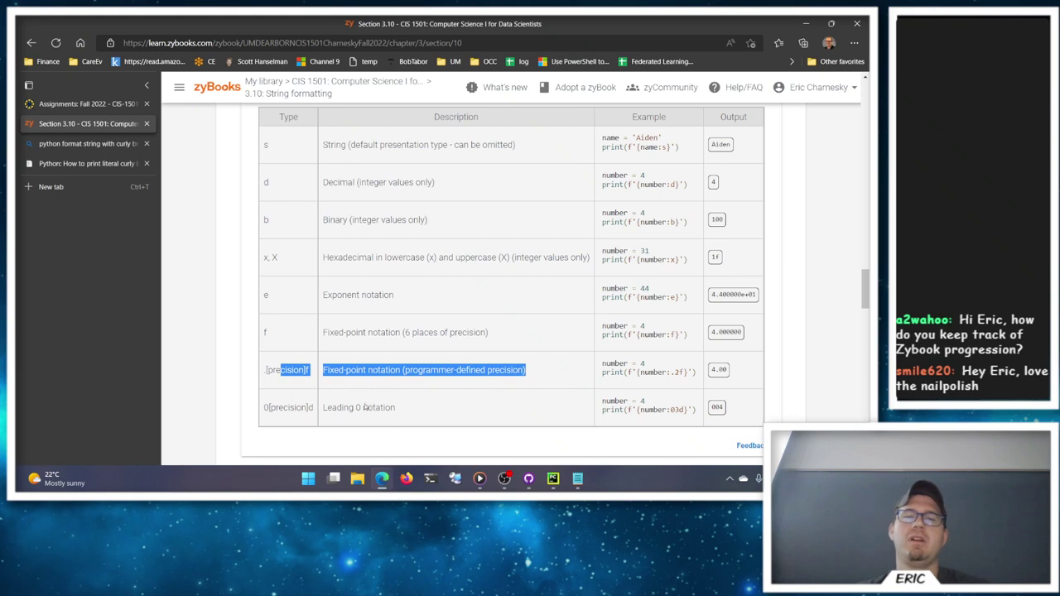
drag(671, 372, 683, 373)
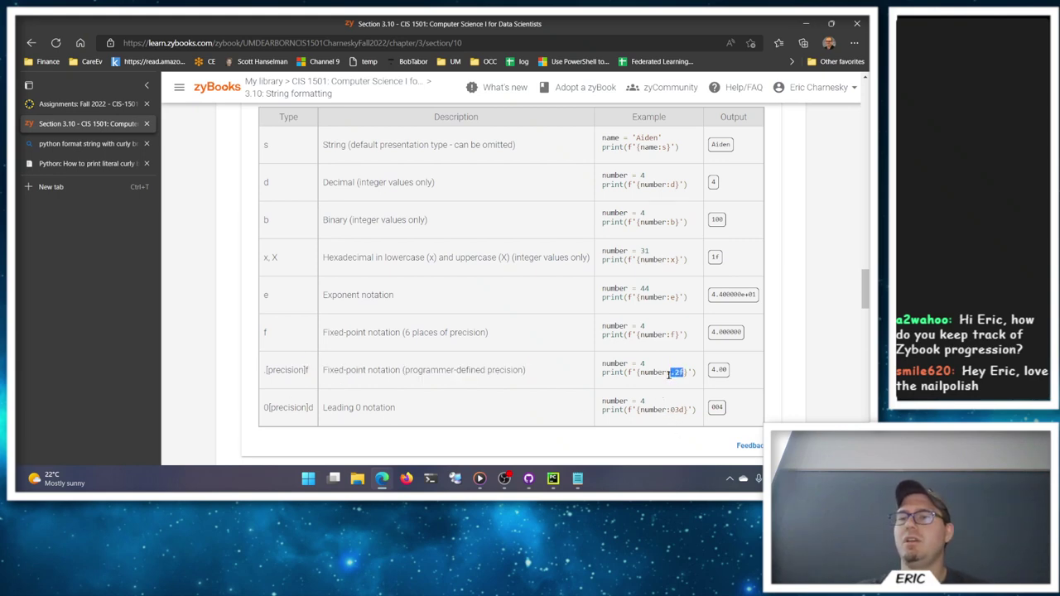
Step: Switch to PyCharm and add the :.2f format specifier after price * 1.06 in the f-string on line 159
click(552, 478)
click(416, 116)
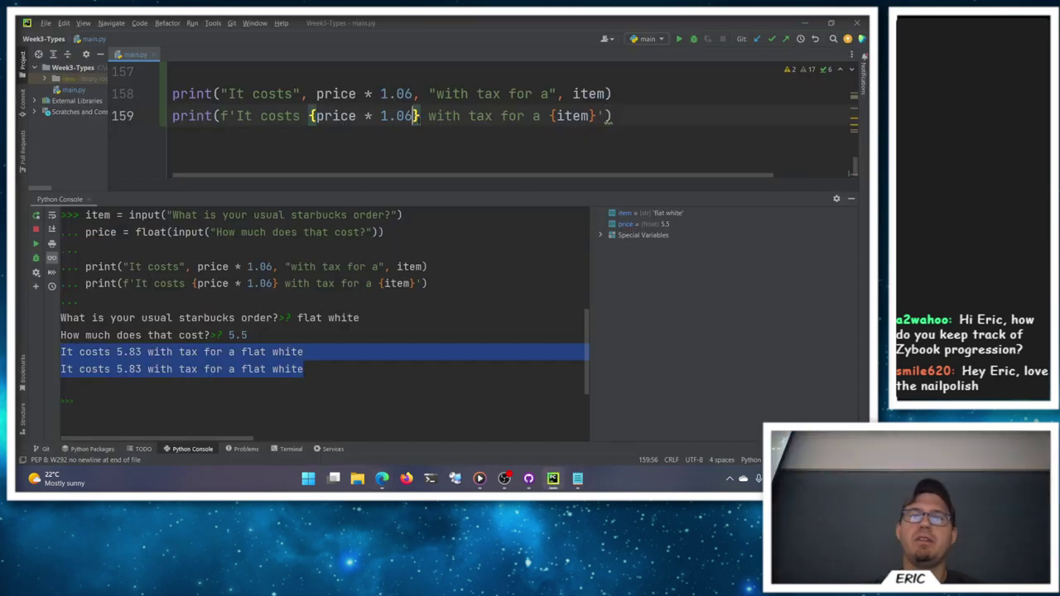
text(:.2f)
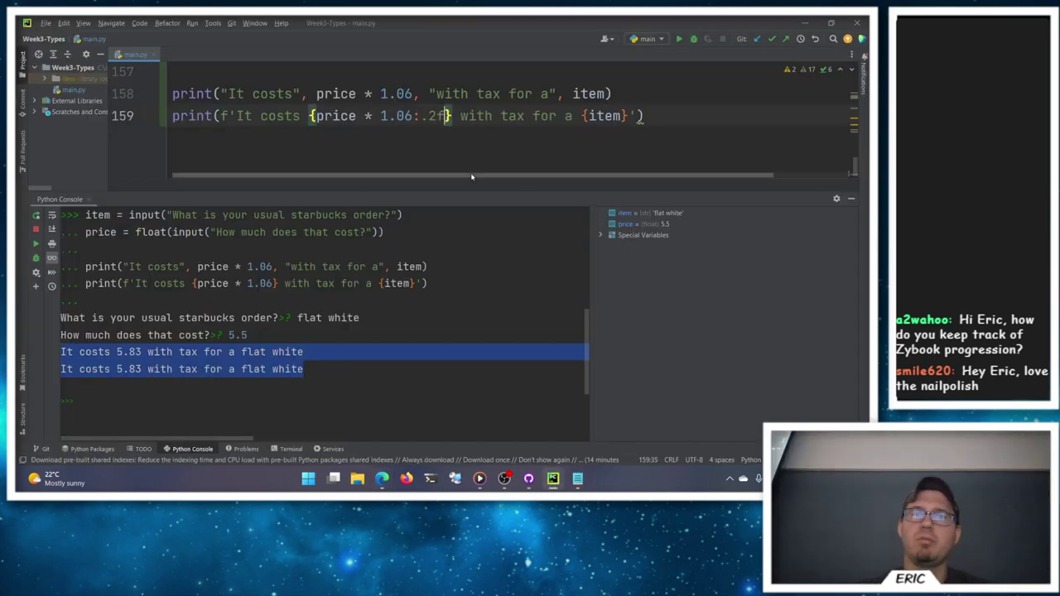
Step: Highlight the :.2f specifier on line 159, and the unformatted price * 1.06 expression on line 158 for comparison
double_click(440, 116)
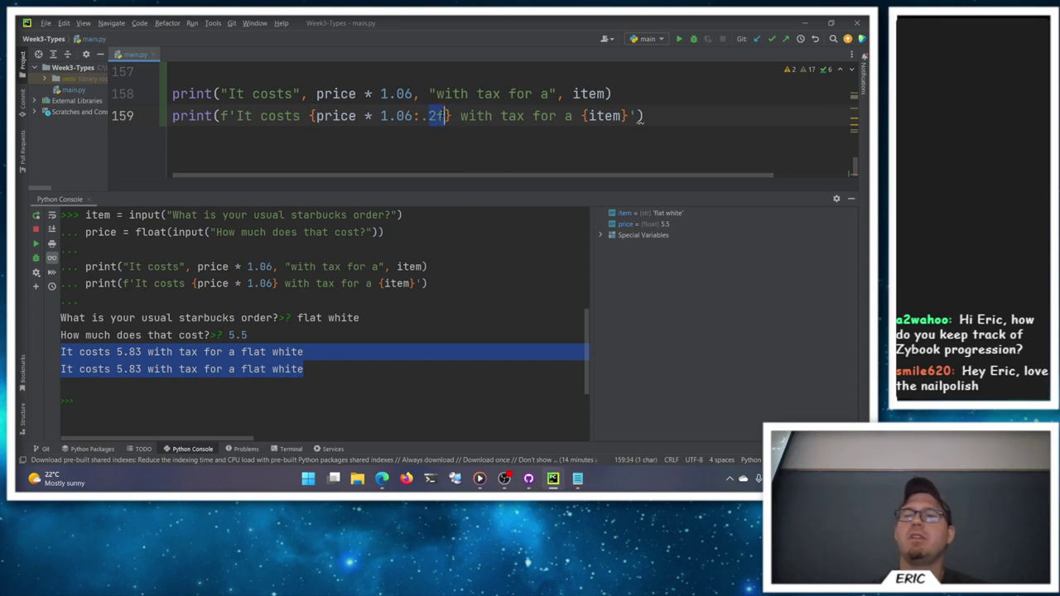
key(ctrl+w)
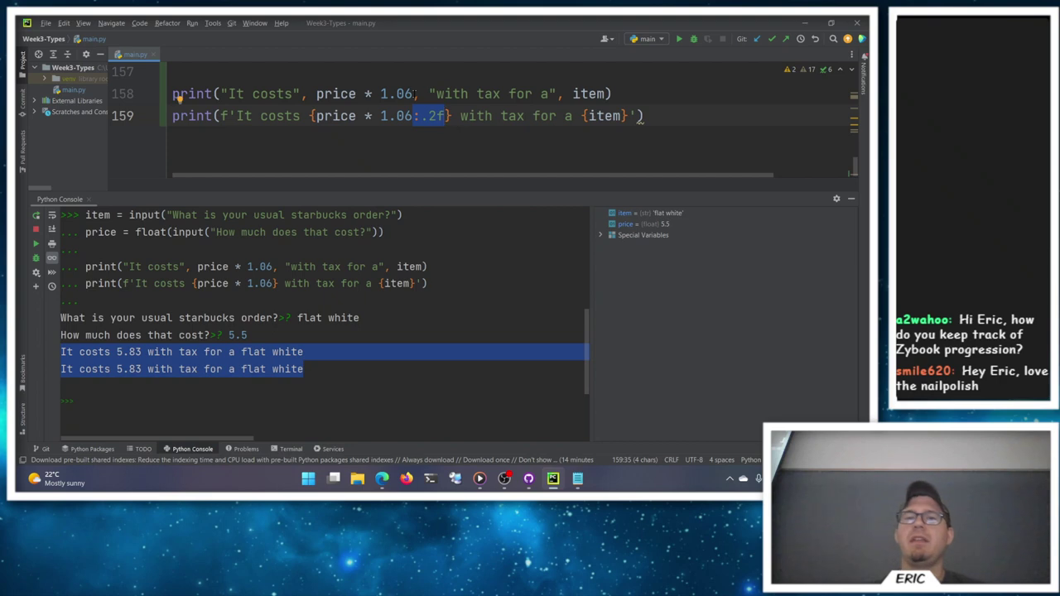
key(Left)
key(Up)
key(shift+Left)
key(shift+Left)
key(shift+Left)
key(shift+Left)
key(shift+Left)
key(shift+Left)
key(shift+Left)
key(shift+Left)
key(shift+Left)
key(shift+Left)
key(shift+Left)
key(shift+Left)
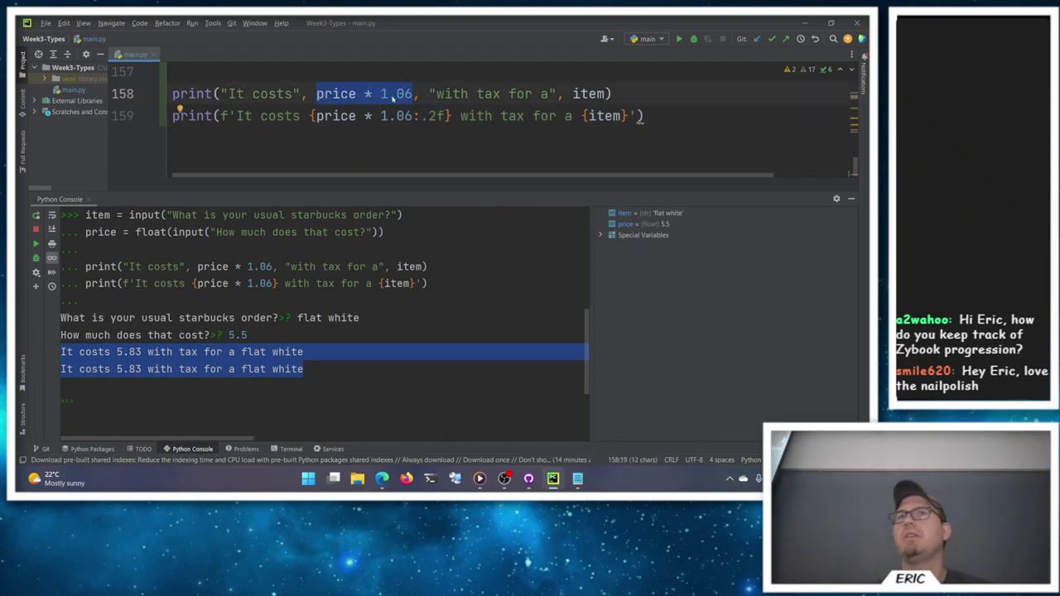
Step: Select lines 154 to 159 of main.py and execute the selection in the Python Console
click(654, 116)
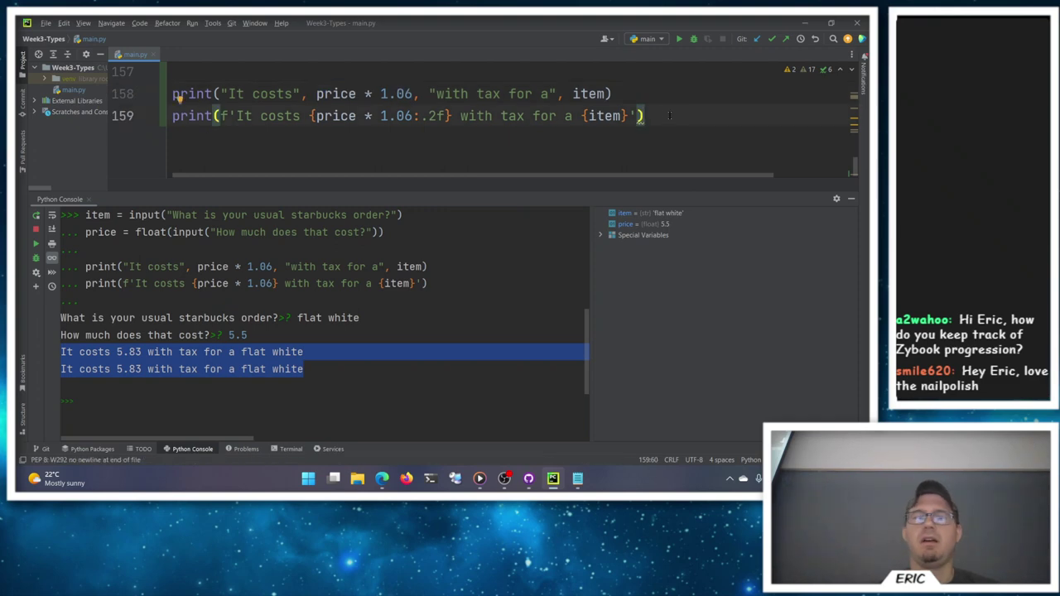
right_click(665, 114)
click(699, 247)
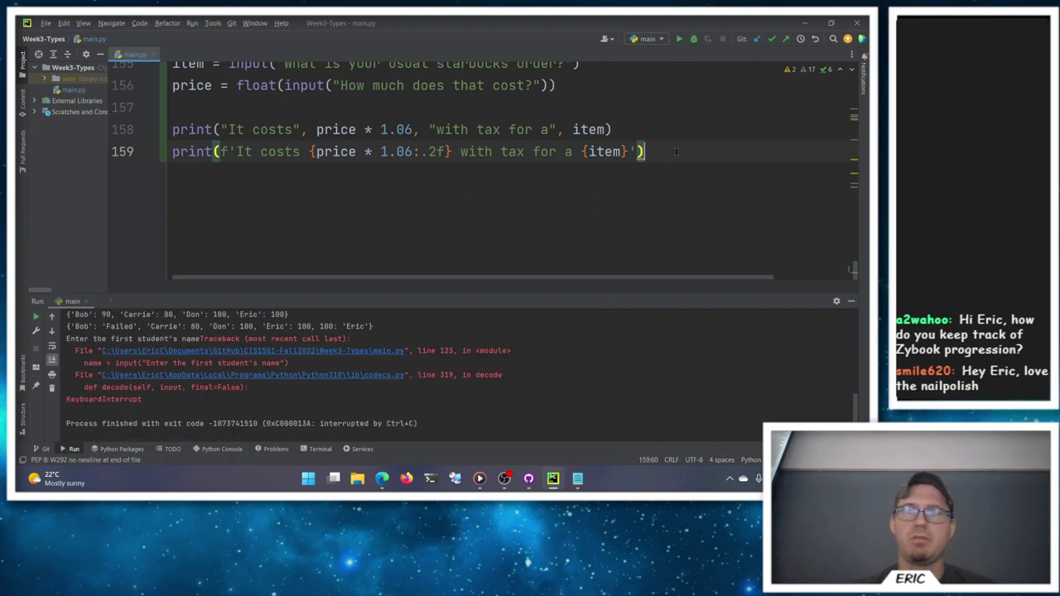
scroll(385, 123, up, 2)
shift+click(211, 172)
right_click(212, 172)
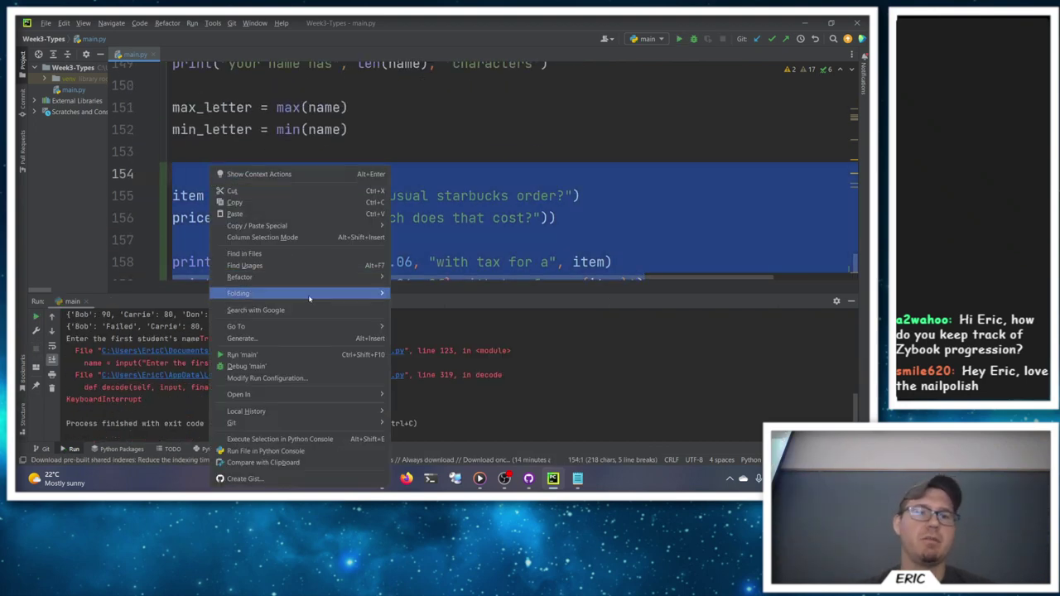
click(263, 440)
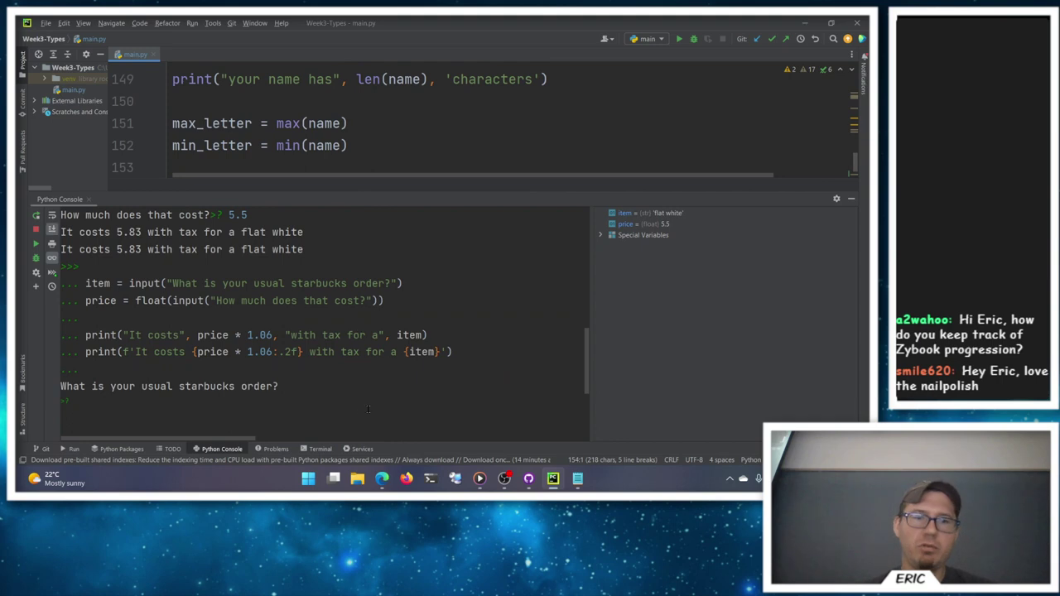
Step: Answer the console prompts with flat white as the order and 4.99 as the cost
text(flat white)
key(Return)
text(4.99)
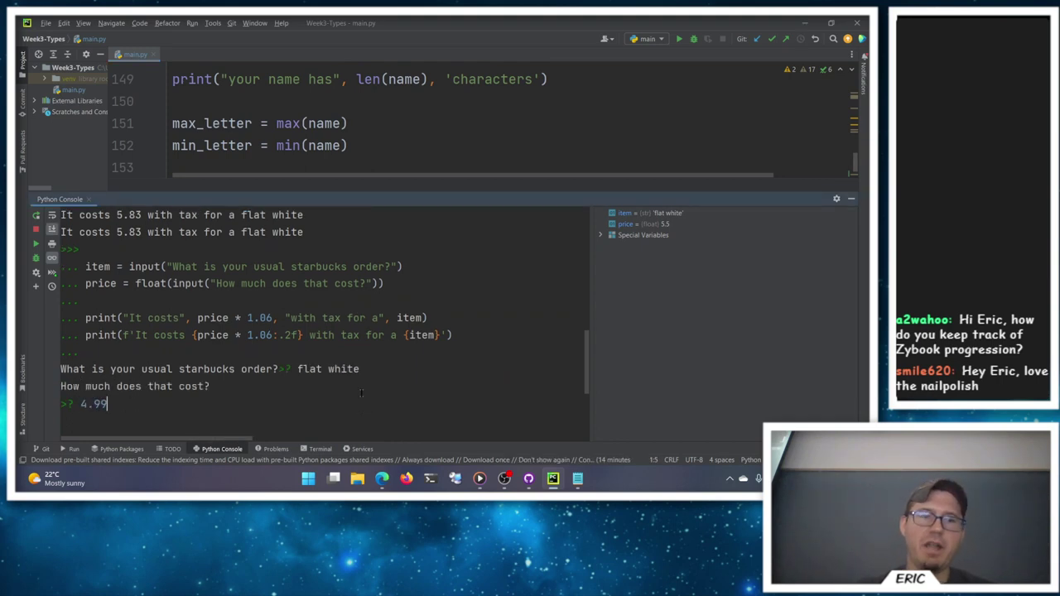
key(Return)
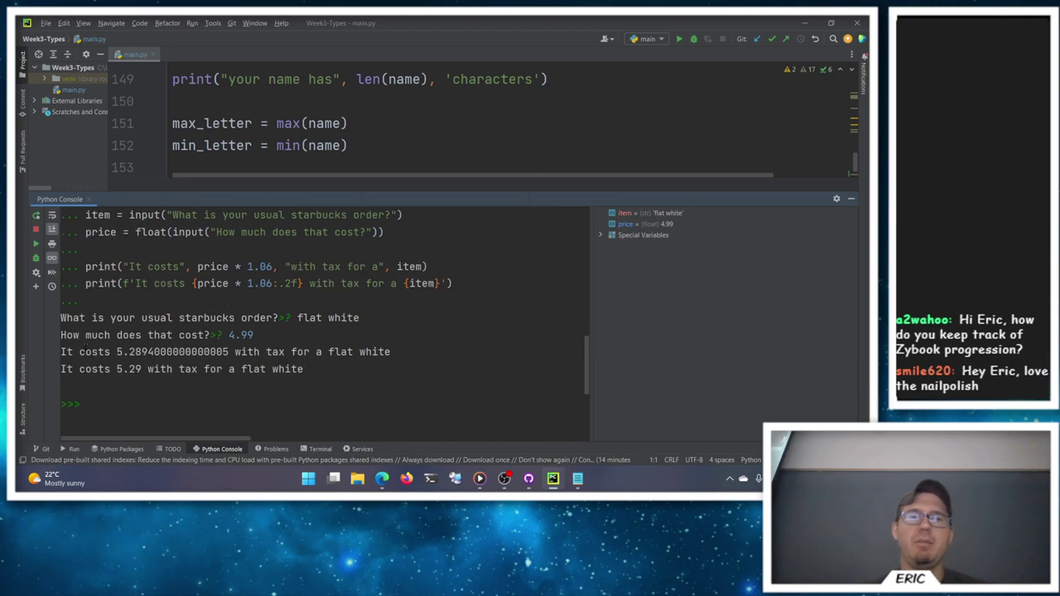
Step: Enlarge the console text and highlight the unformatted cost and the two-decimal cost in the output
scroll(126, 356, up, 4)
drag(132, 336, 303, 335)
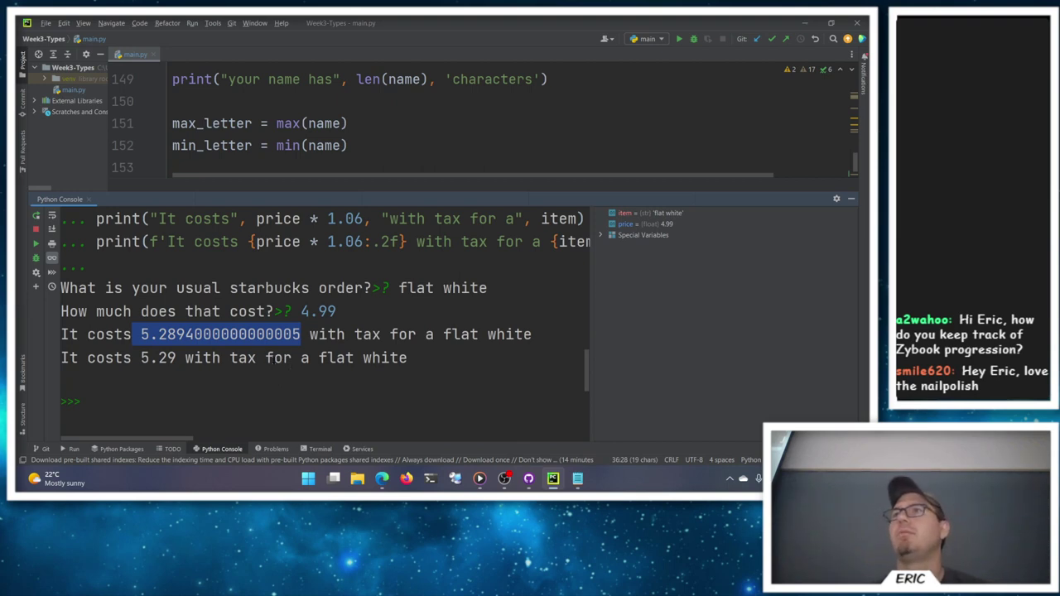
drag(158, 335, 141, 358)
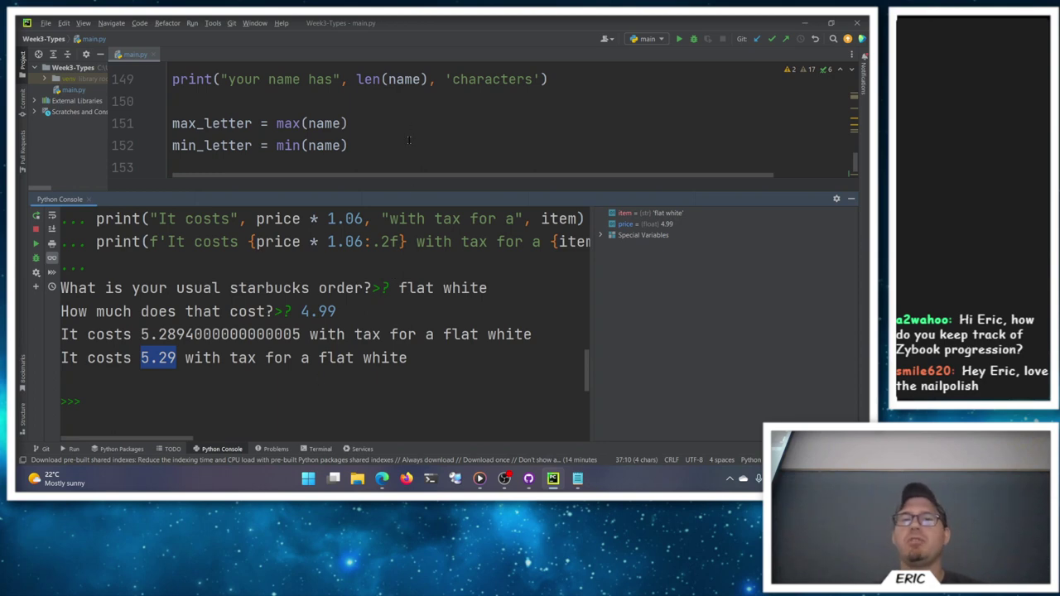
Step: Highlight the {price * 1.06:.2f} replacement field in the print statement on line 159
scroll(408, 140, down, 3)
click(373, 115)
drag(309, 115, 452, 116)
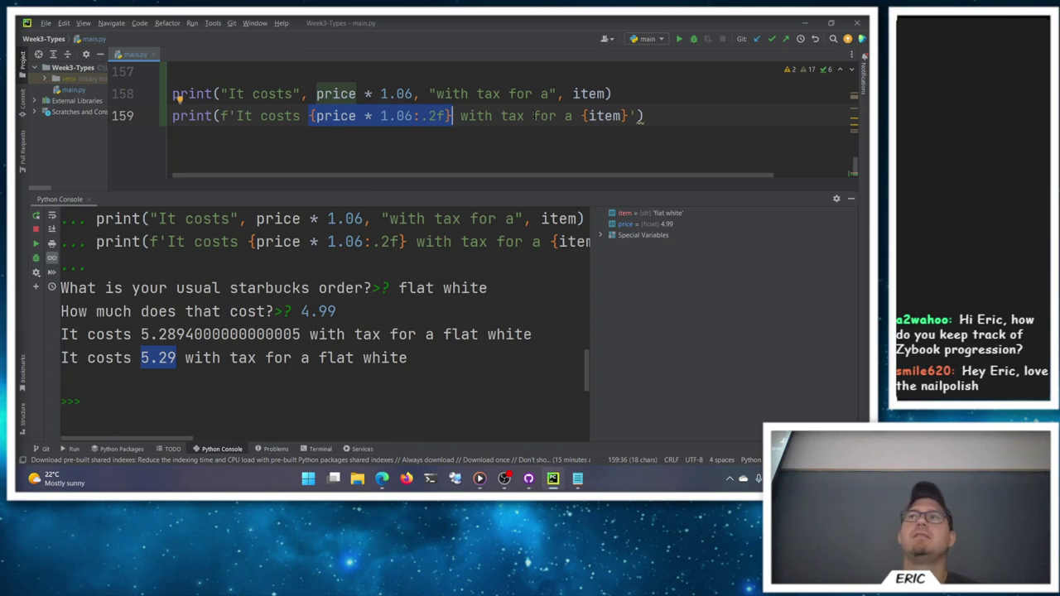
Step: Reselect the price replacement field, including its .2f format specifier, inside the f-string on line 159
click(435, 116)
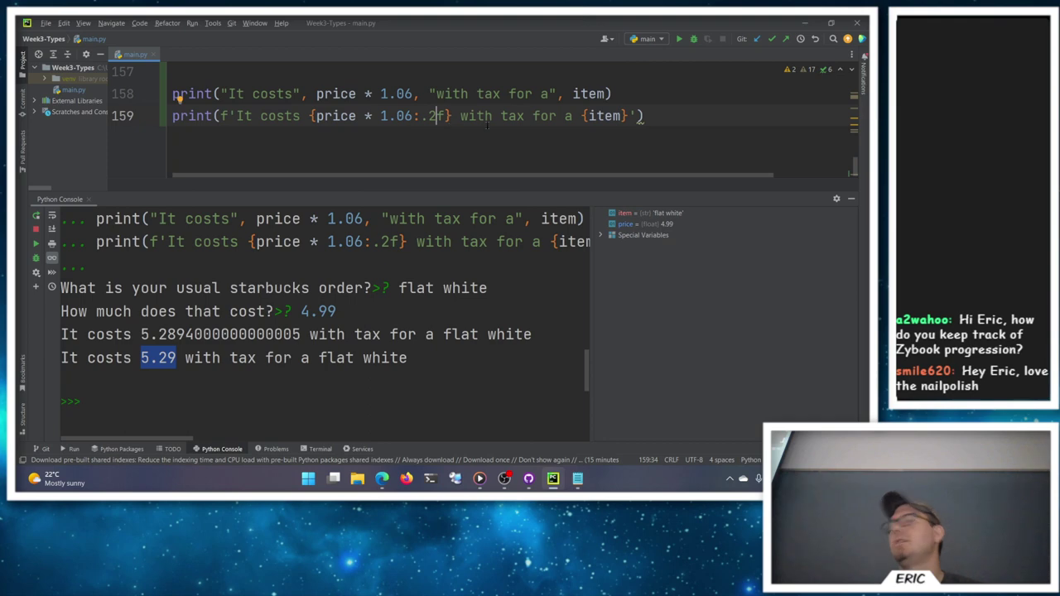
drag(639, 116, 171, 116)
click(436, 116)
double_click(436, 116)
key(ctrl+w)
key(ctrl+w)
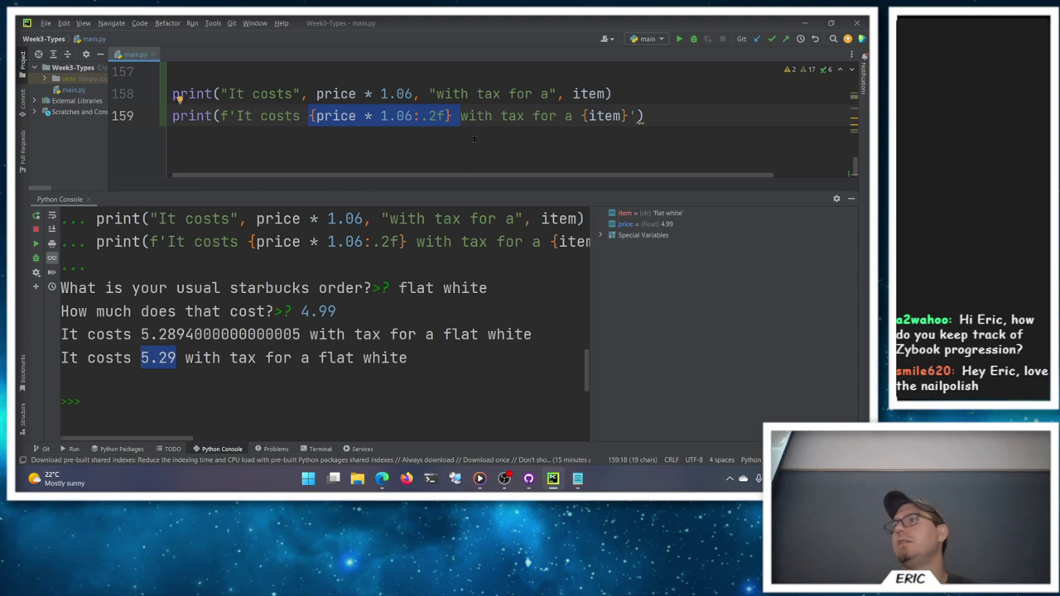
drag(300, 334, 139, 335)
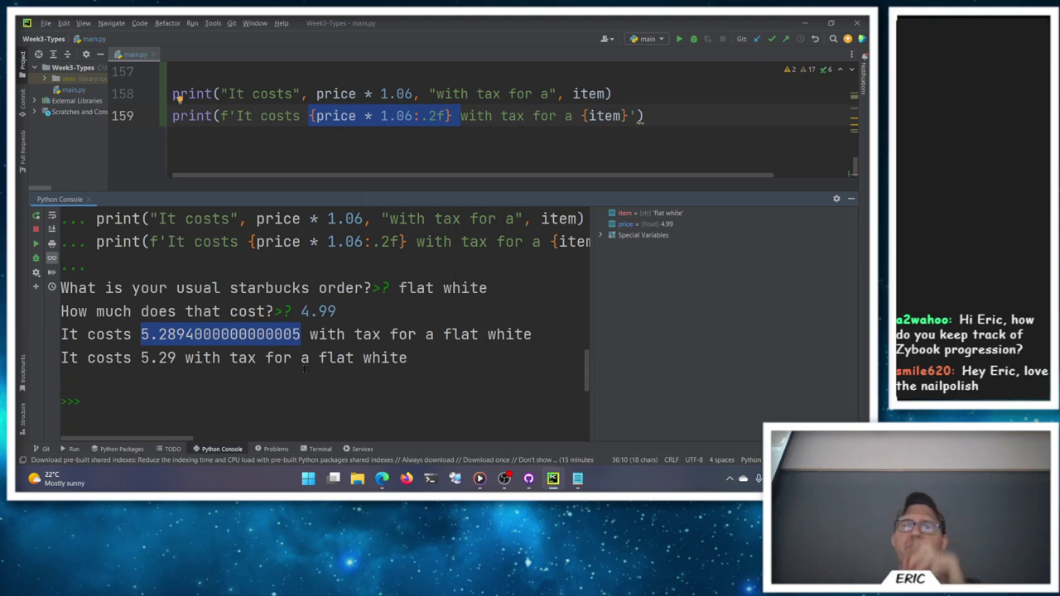
click(217, 330)
drag(194, 334, 141, 335)
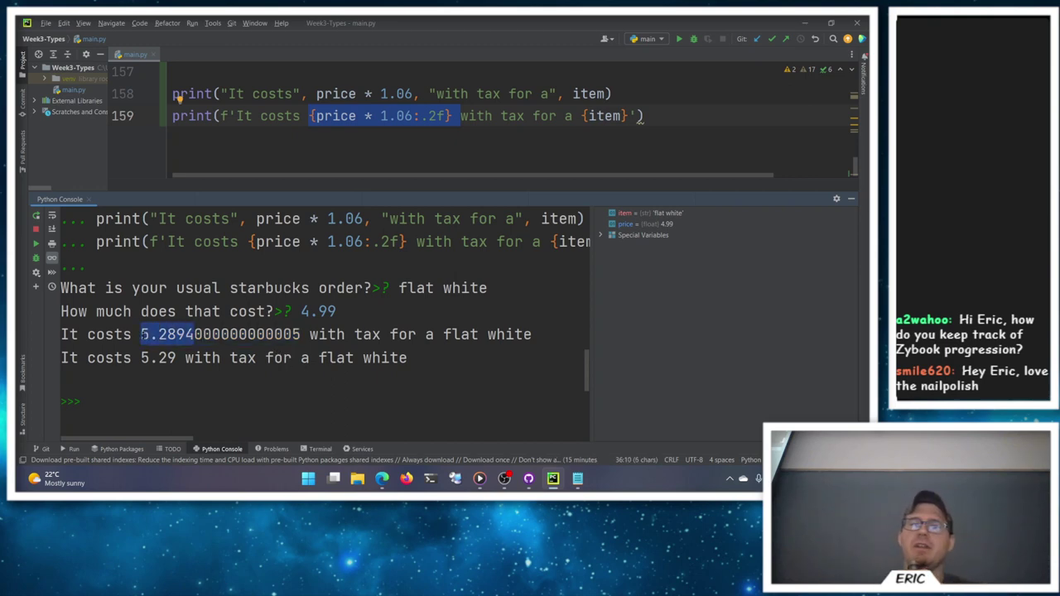
drag(299, 334, 194, 335)
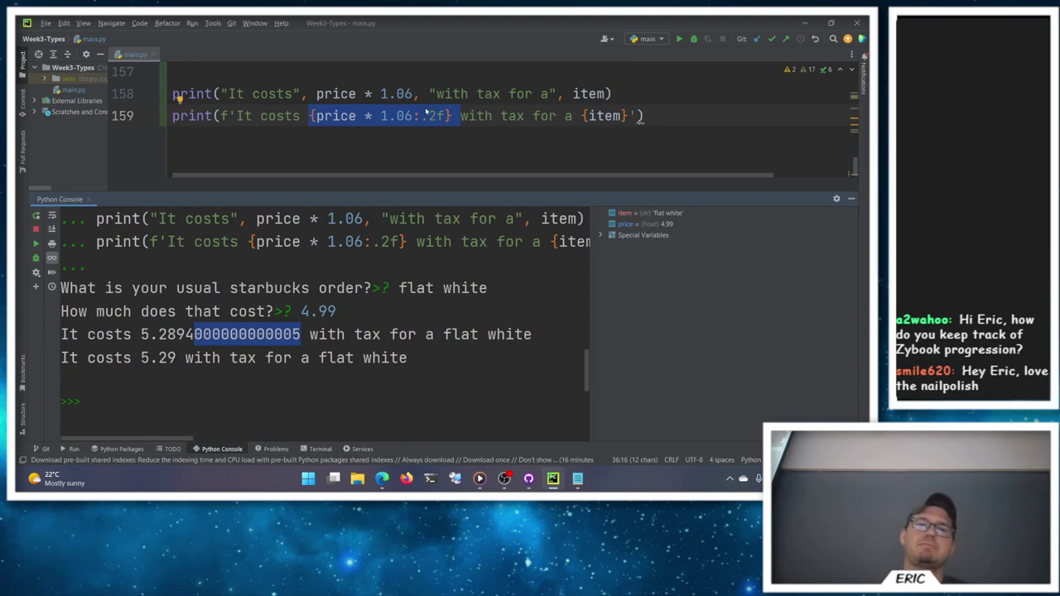
drag(193, 334, 140, 334)
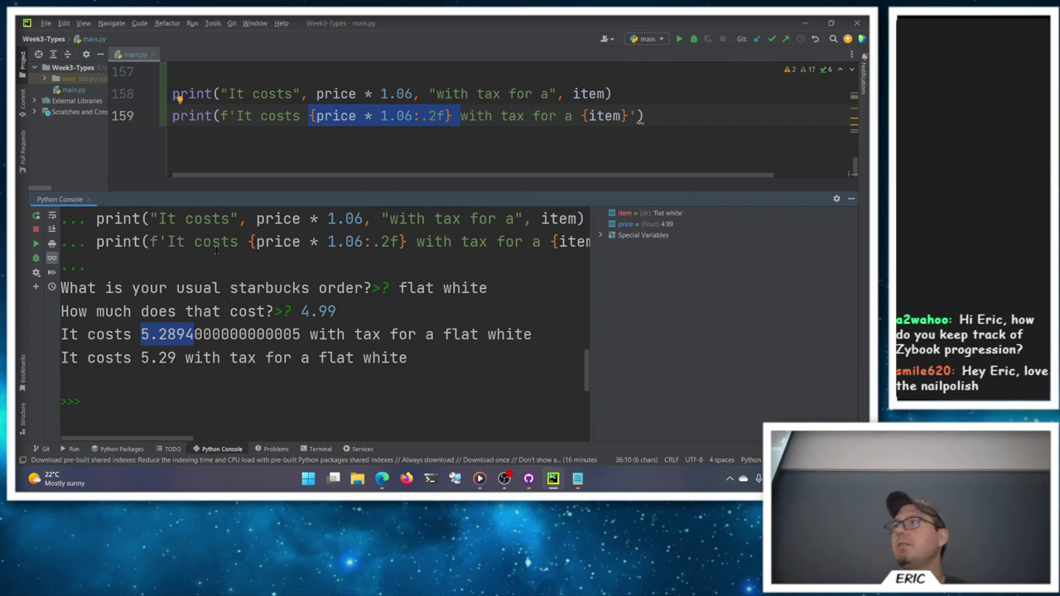
Step: Switch to Microsoft Edge and search the web in a new tab for "jet propulsion laboratory how many digits of pi"
click(381, 479)
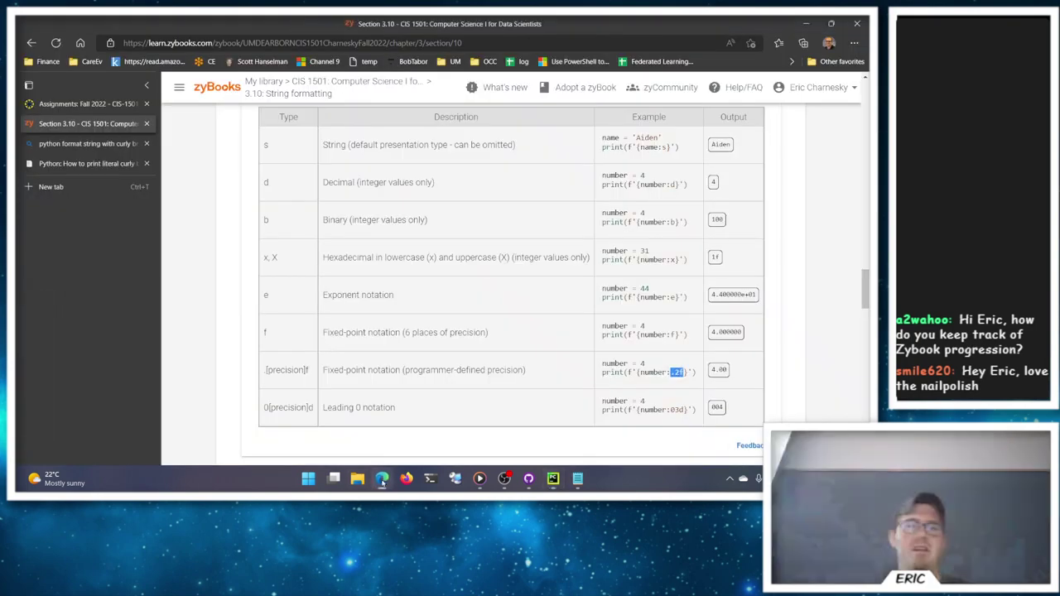
key(ctrl+t)
text(jet pro)
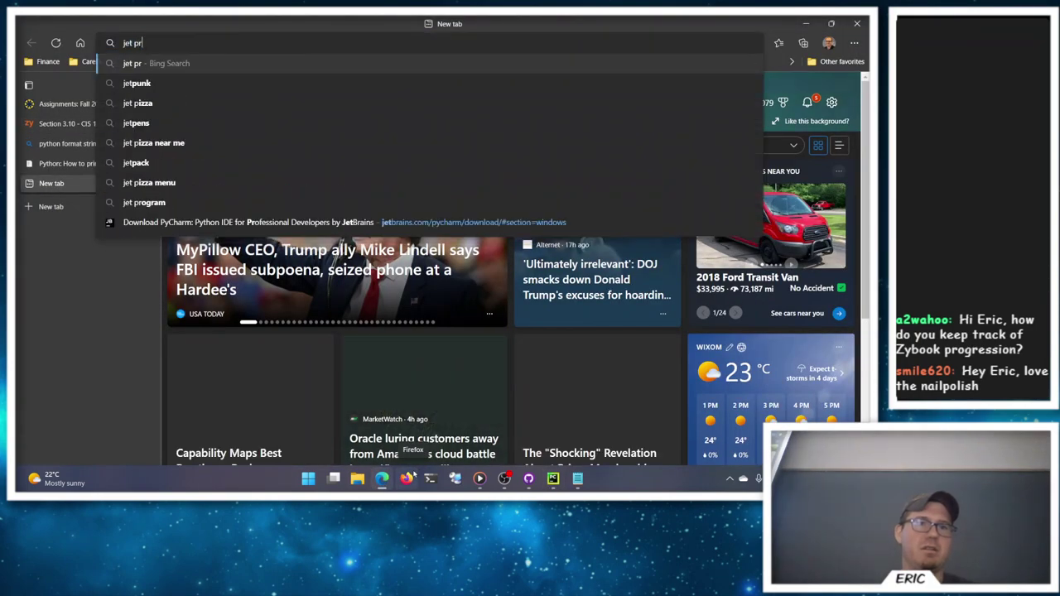
key(Down)
key(Down)
text(how man)
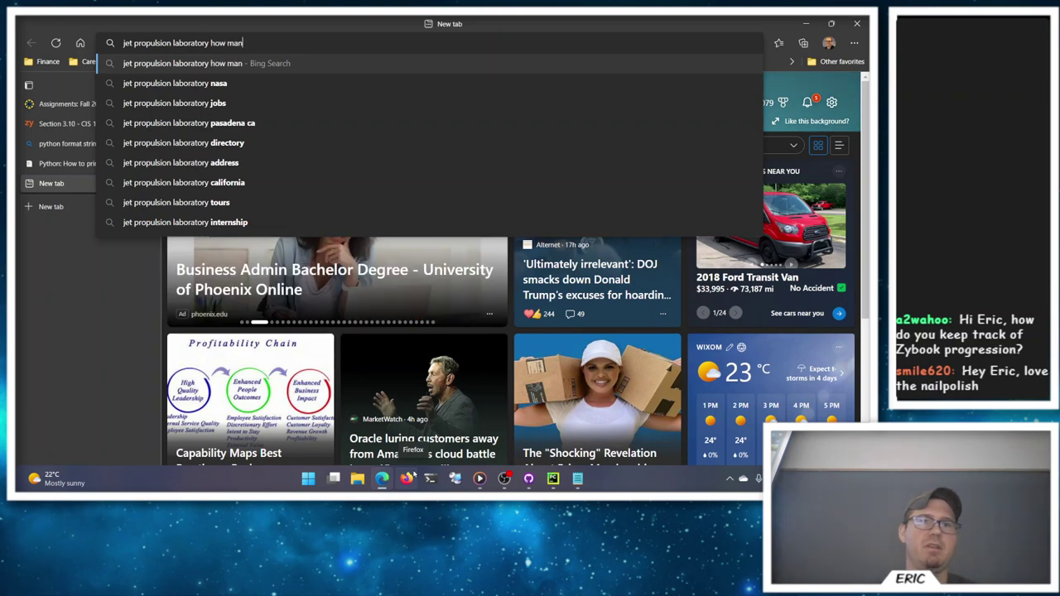
text(y digits of pi)
key(Return)
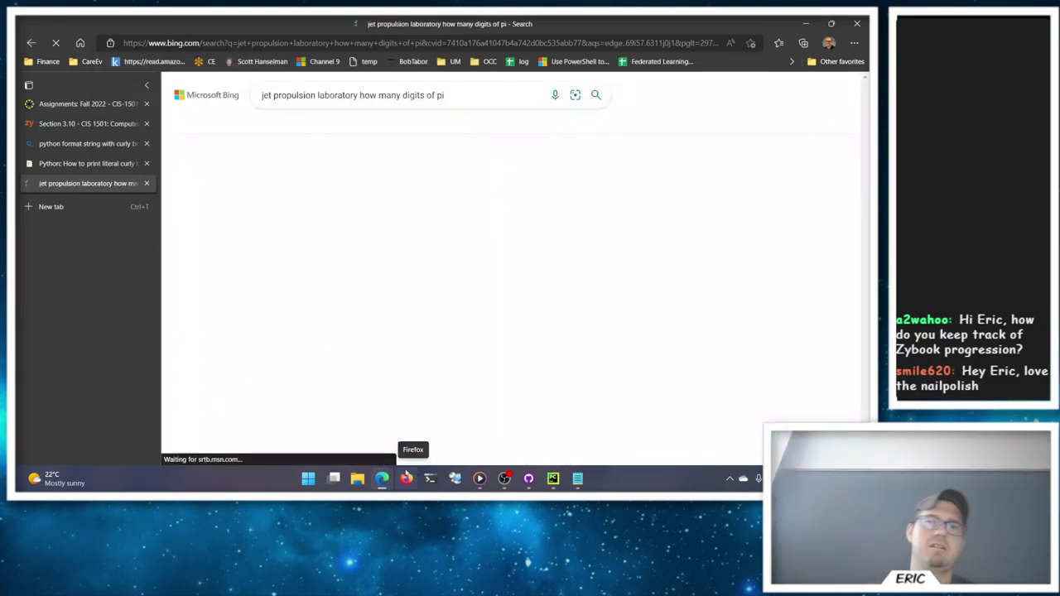
Step: Look at the FiveThirtyEight article on 31 trillion digits of pi and return to the search results
click(417, 273)
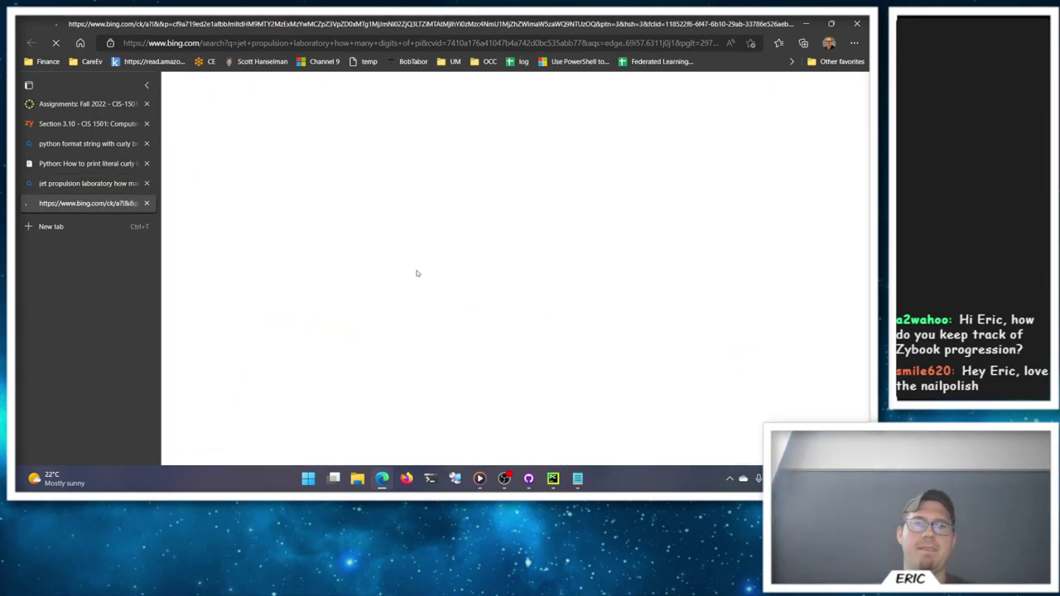
scroll(406, 240, up, 3)
scroll(402, 246, up, 15)
scroll(346, 278, up, 3)
click(88, 183)
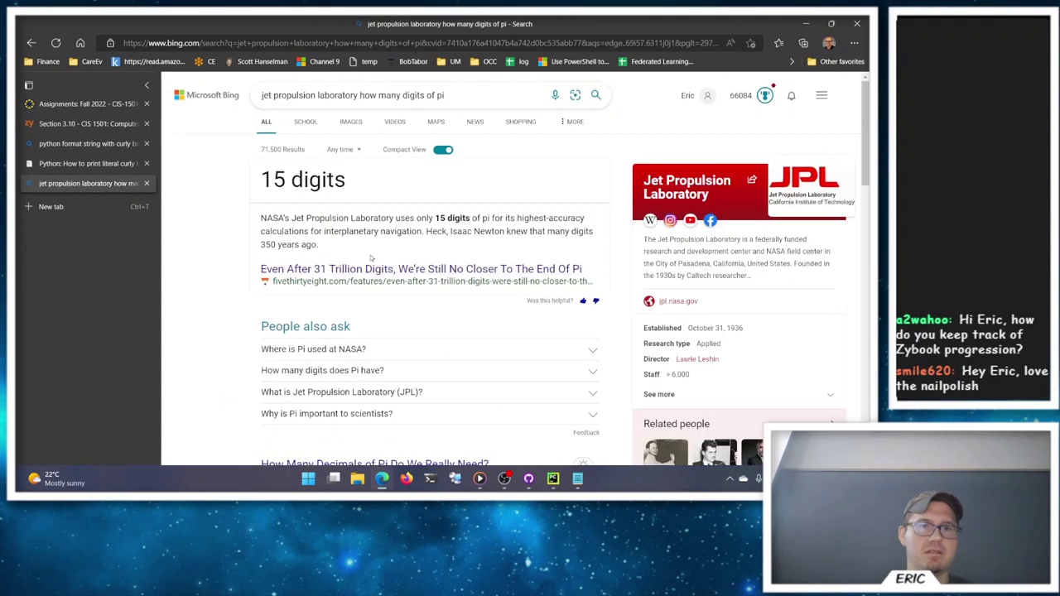
Step: Open the NASA/JPL article "How Many Decimals of Pi Do We Really Need?" and read JPL's answer about its highest accuracy calculations
scroll(370, 257, down, 3)
click(377, 230)
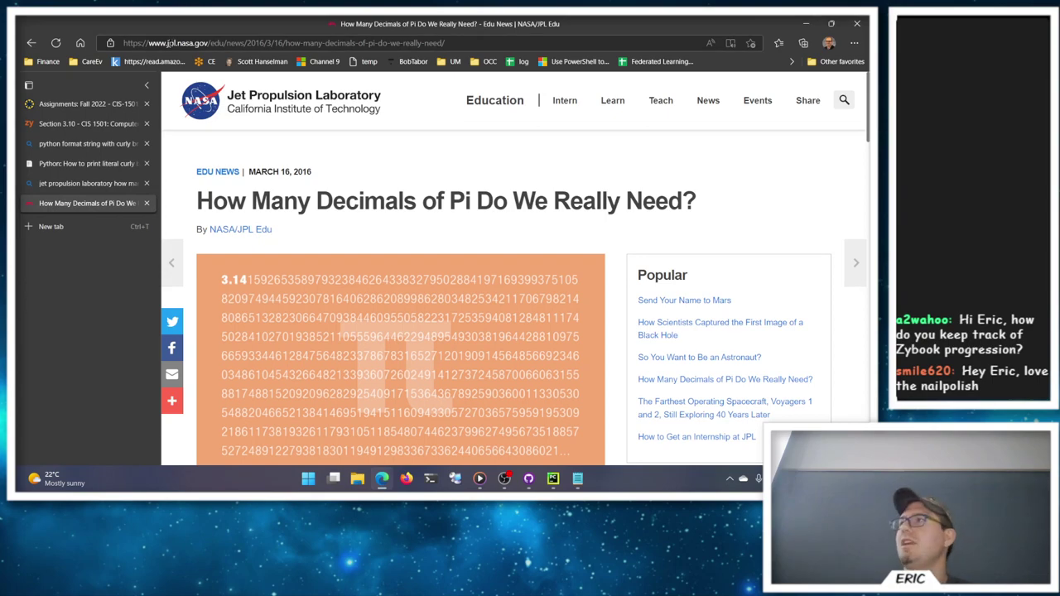
scroll(488, 273, down, 5)
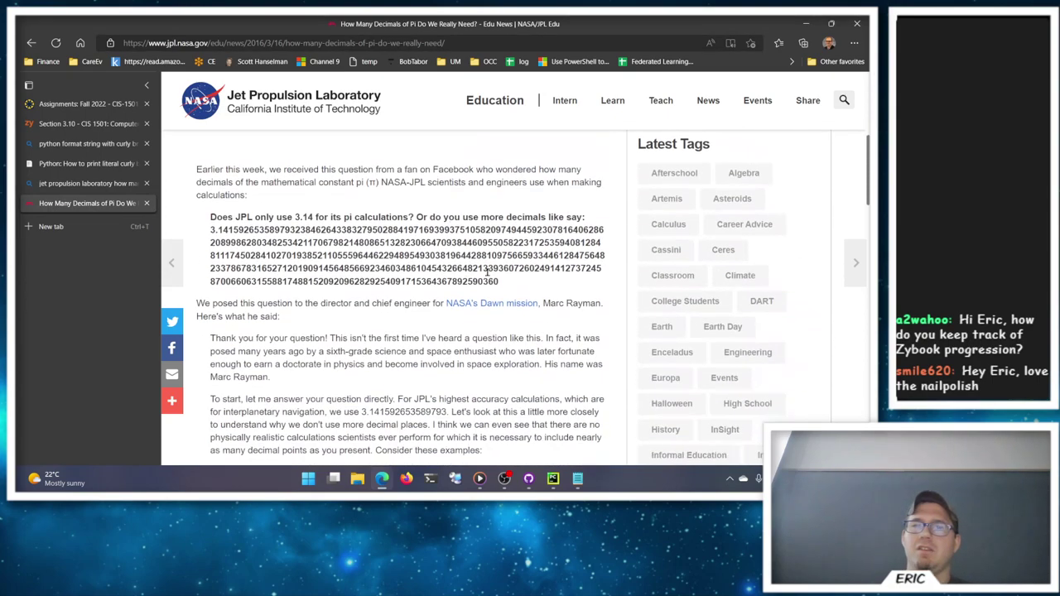
scroll(487, 273, up, 5)
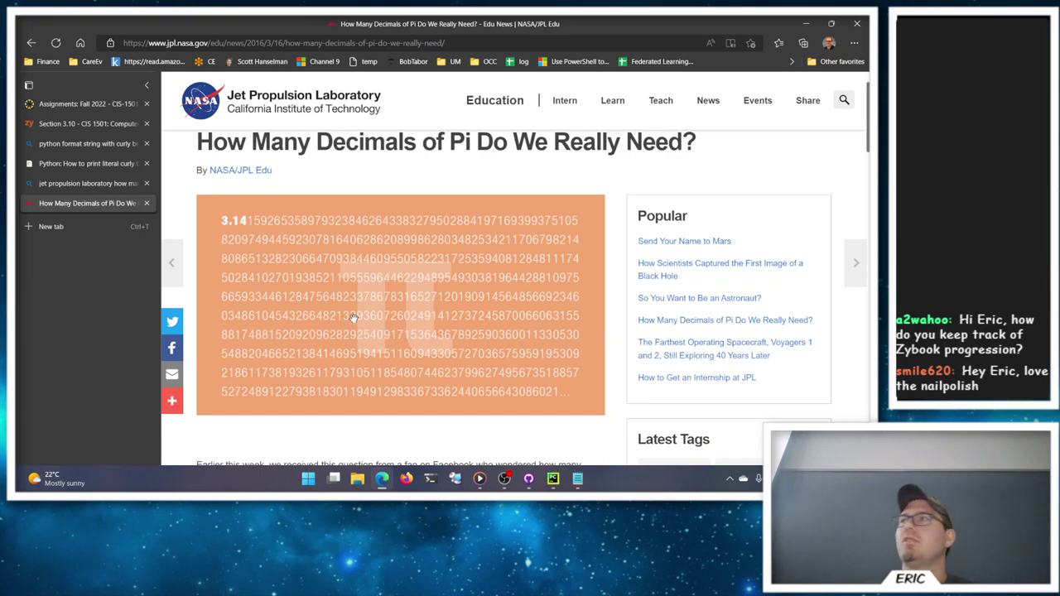
scroll(356, 315, down, 5)
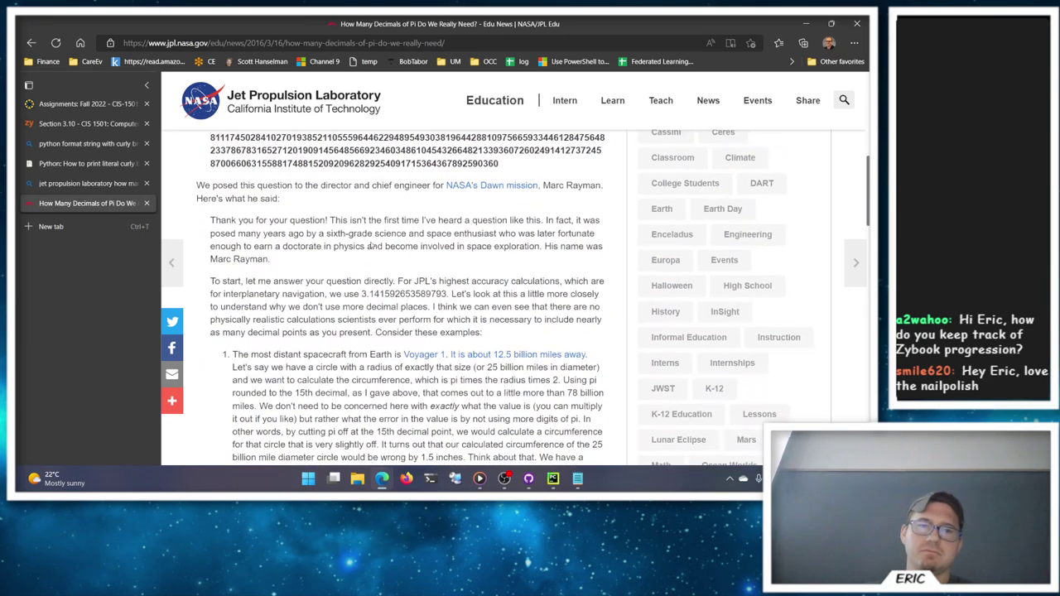
scroll(385, 236, down, 3)
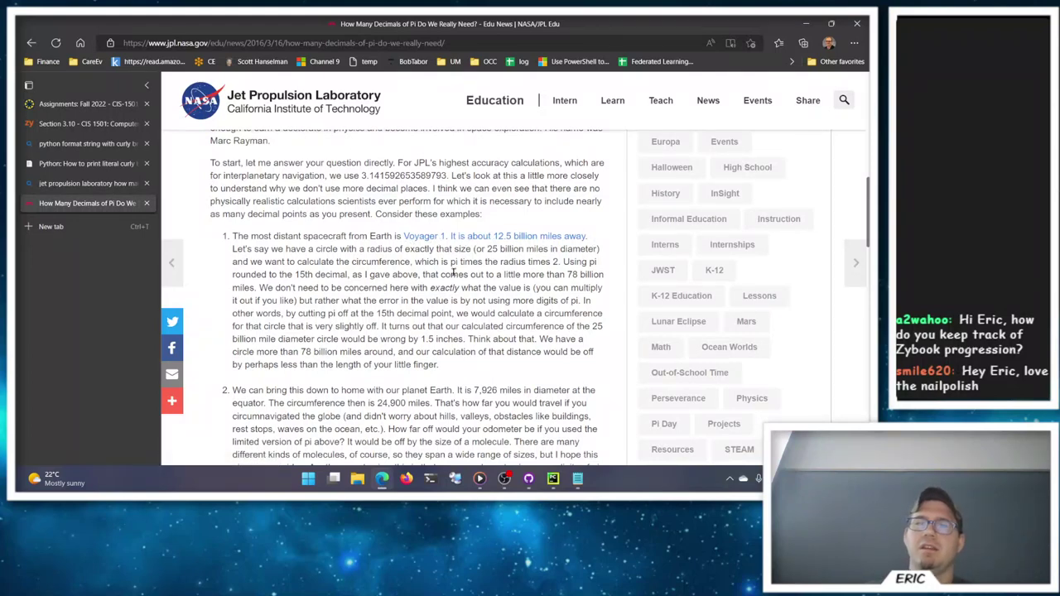
Step: Highlight the 15th decimal rounding and the 1.5 inches error in the article's Voyager 1 example
drag(250, 276, 345, 273)
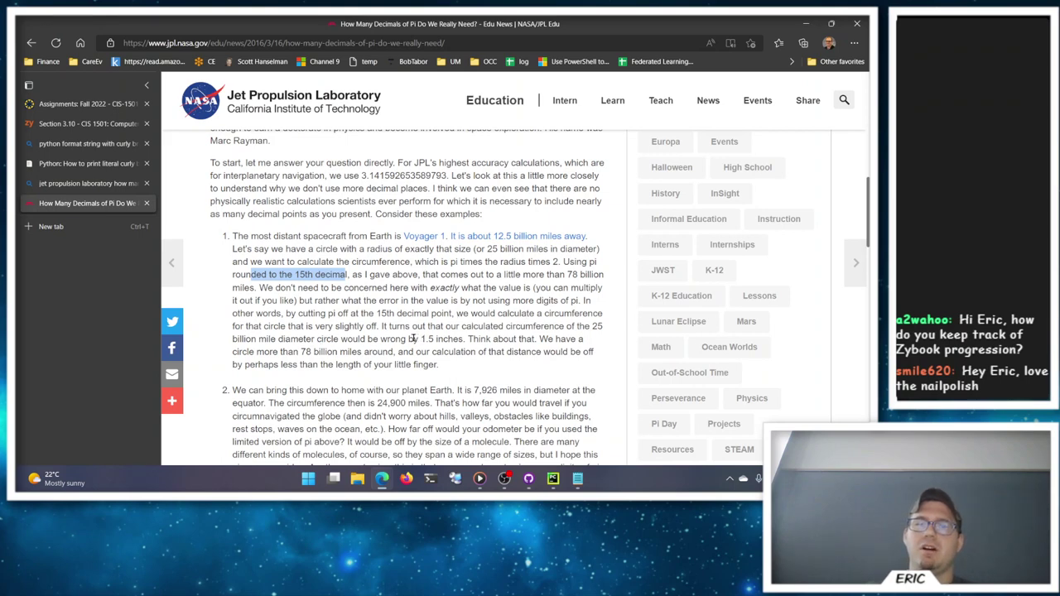
drag(414, 340, 464, 338)
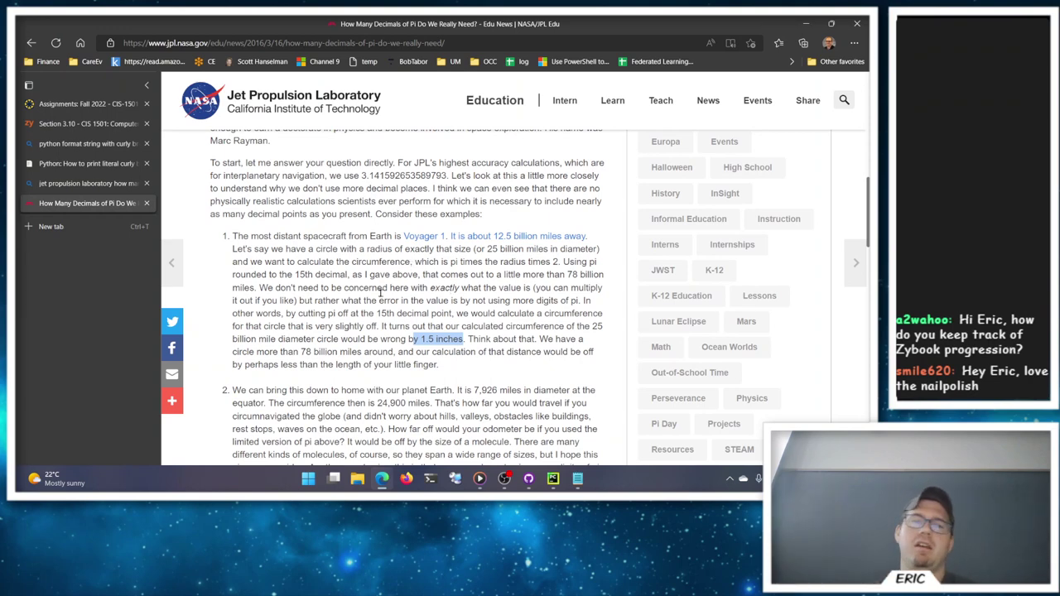
scroll(372, 288, down, 2)
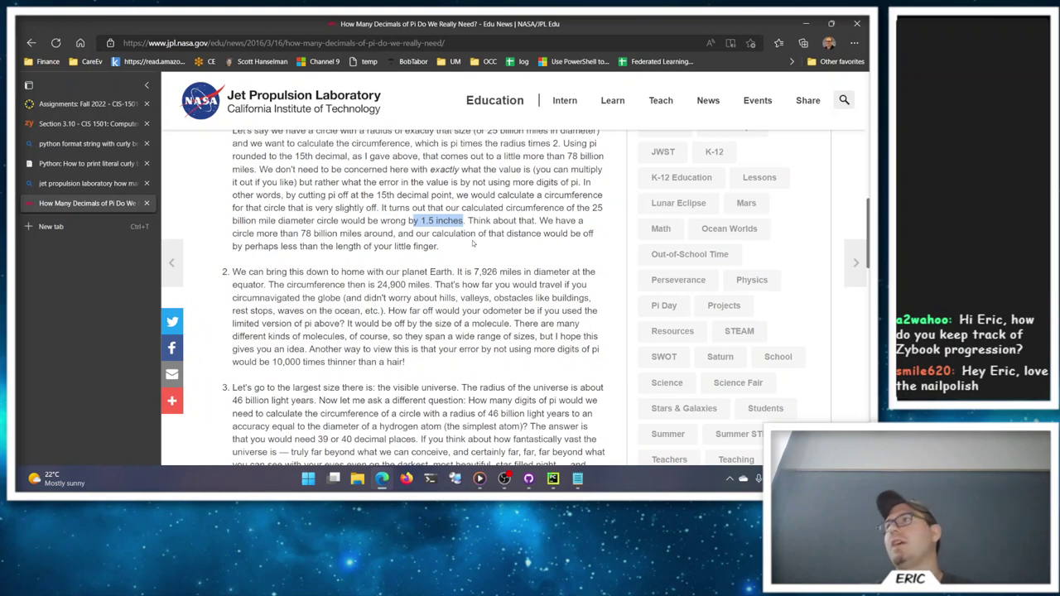
click(459, 247)
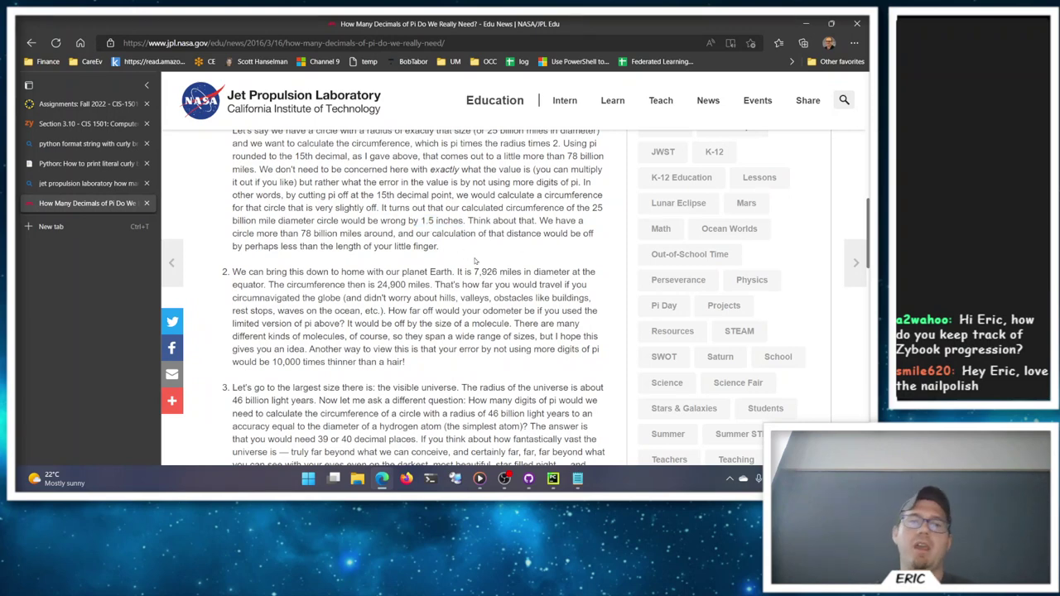
Step: Highlight the sentence "It would be off by the size of a molecule" in the article's planet Earth example
scroll(450, 219, down, 1)
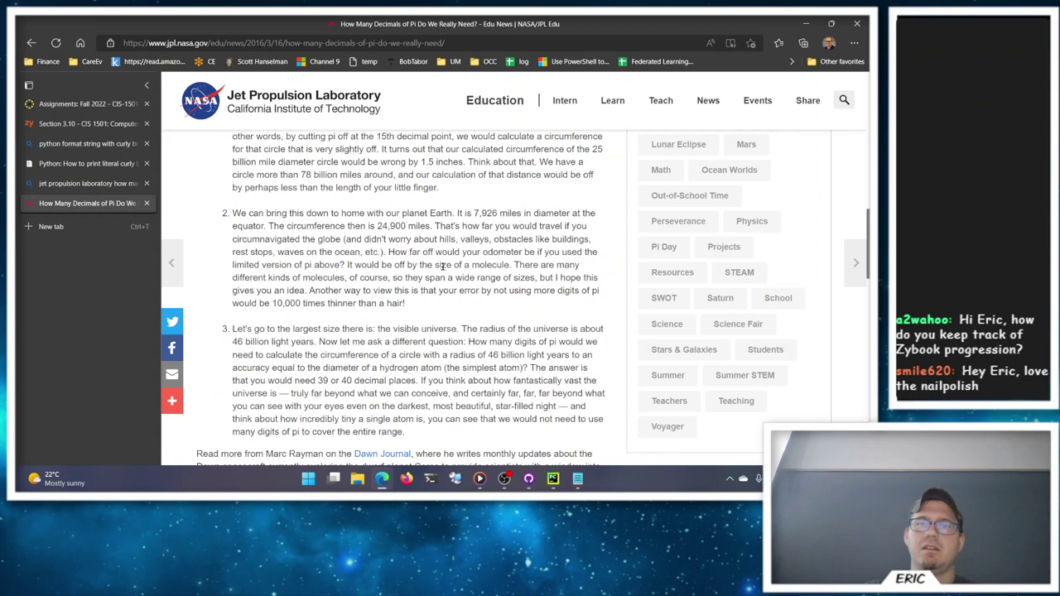
drag(347, 265, 505, 265)
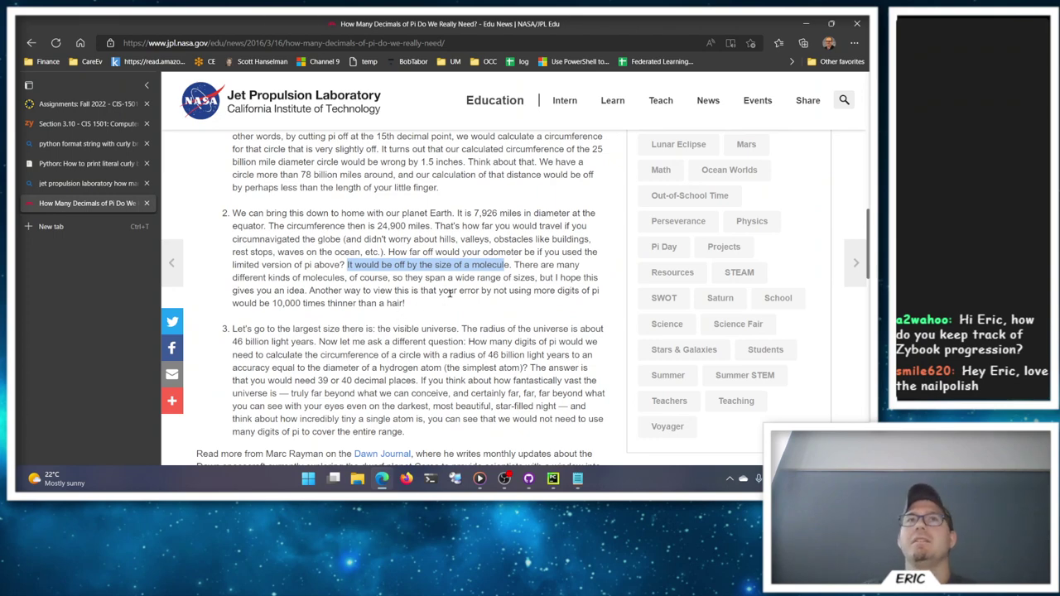
click(425, 301)
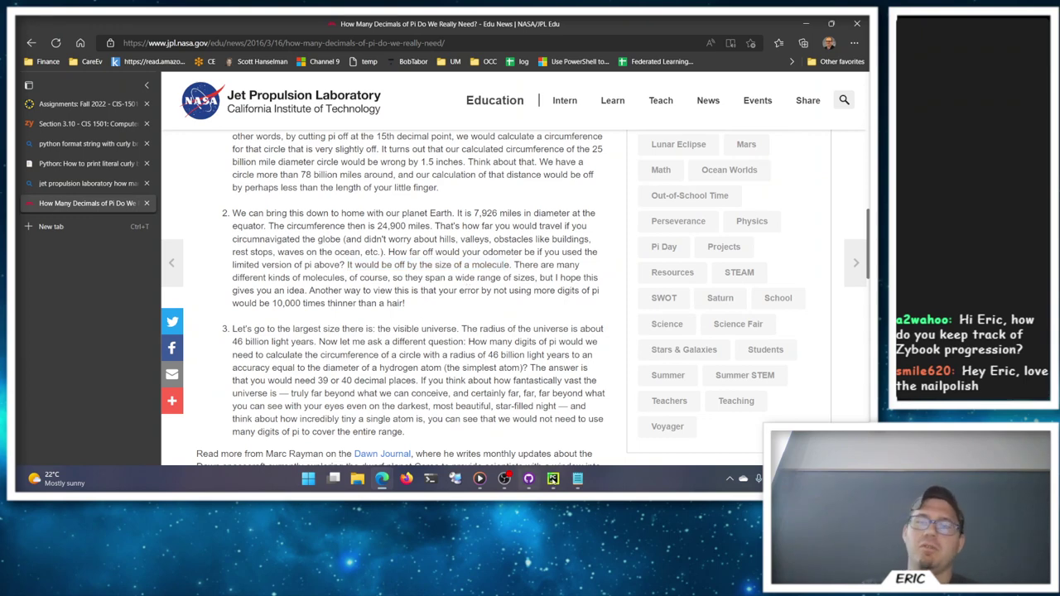
Step: Switch to PyCharm and highlight the unformatted cost's trailing digits, plus the two print statements on lines 158 and 159
click(553, 478)
drag(194, 334, 301, 334)
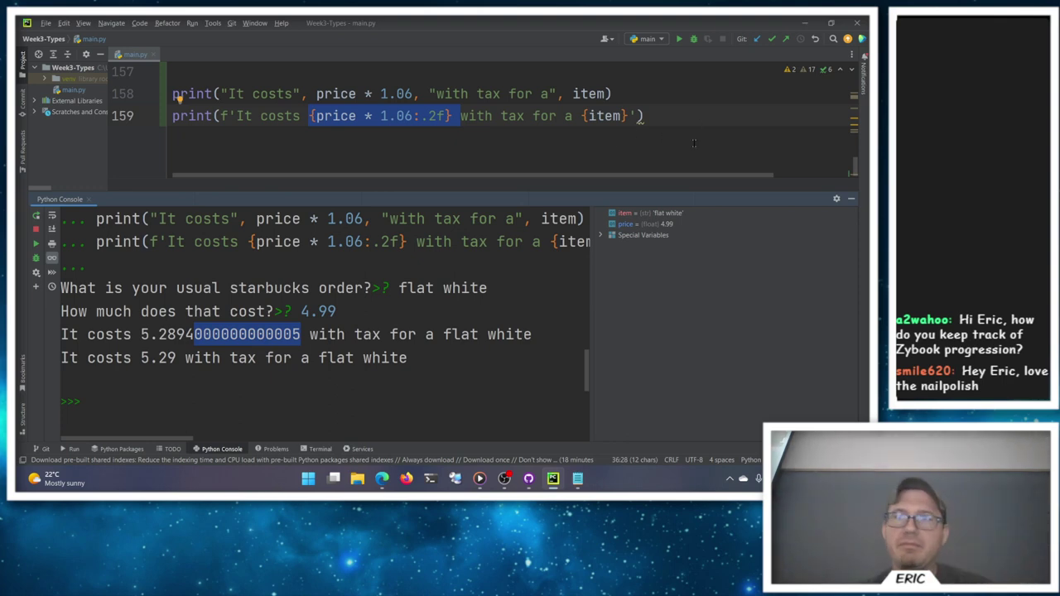
click(664, 116)
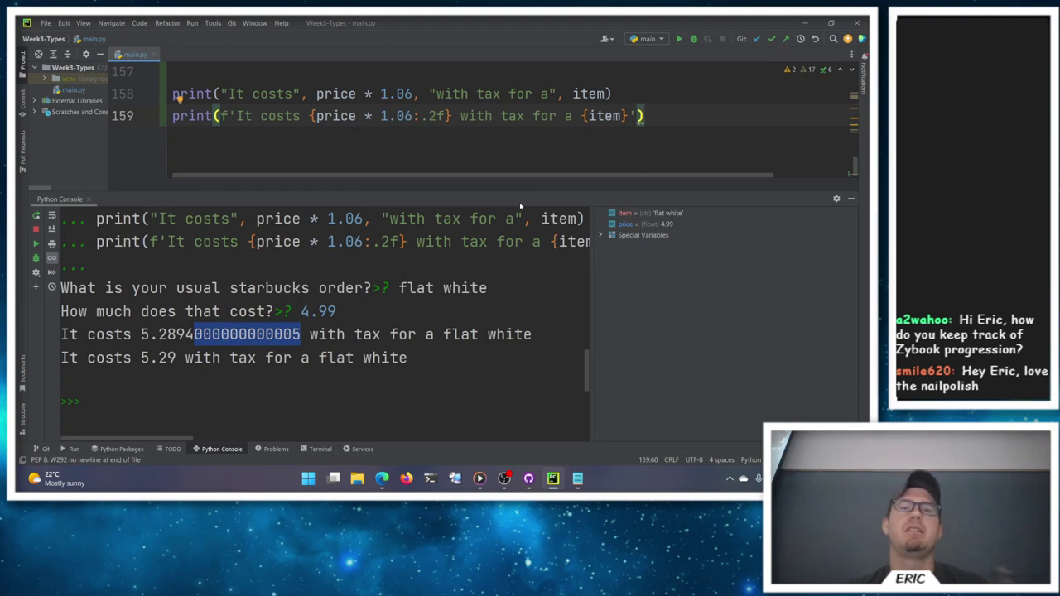
drag(670, 117, 170, 93)
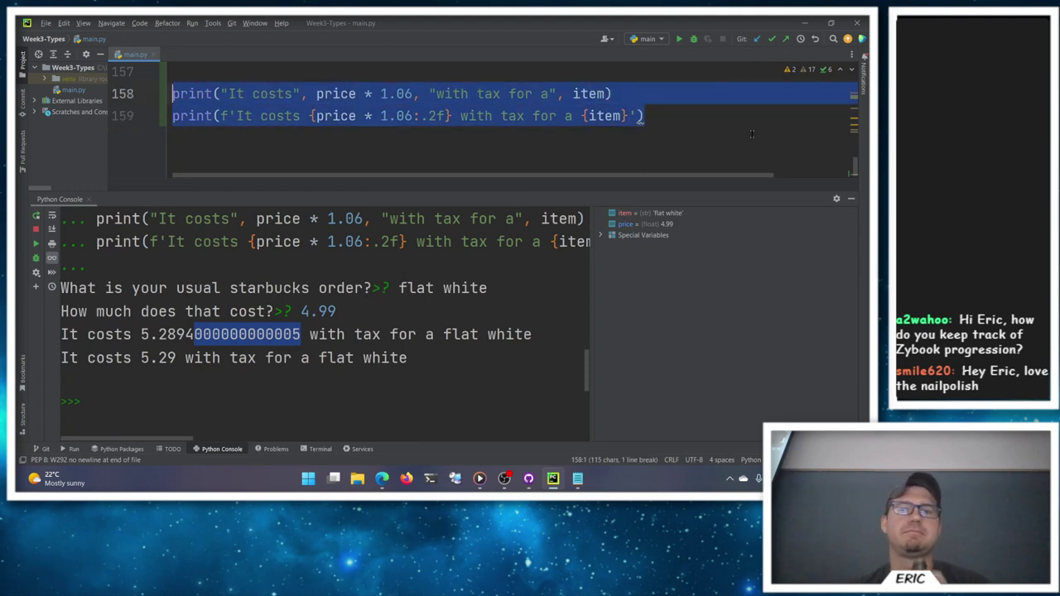
click(662, 117)
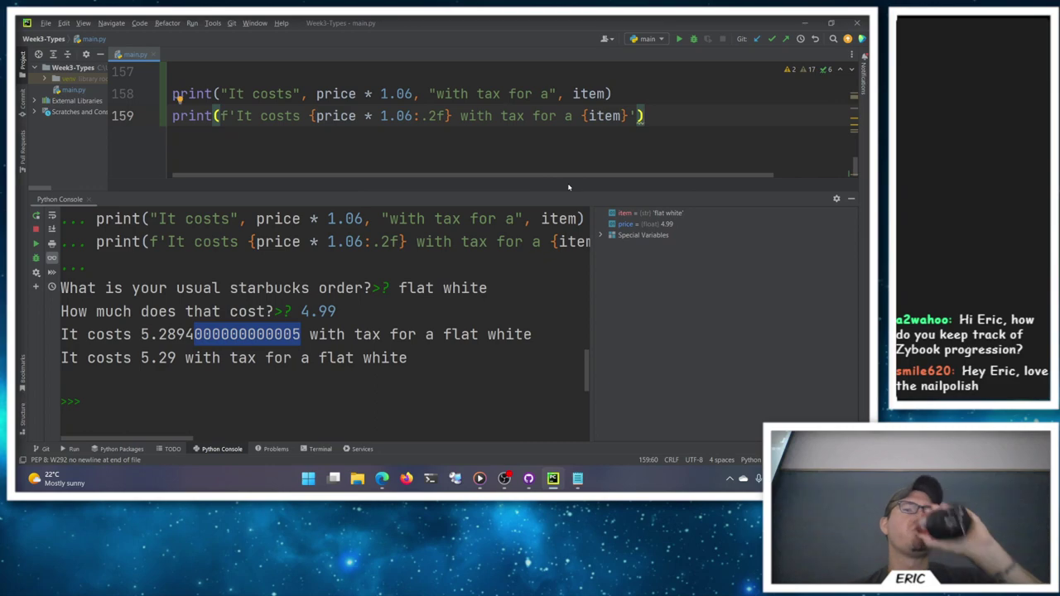
Step: Return to the zyBooks section 3.10 String formatting in Microsoft Edge and go to its final exercise
click(383, 484)
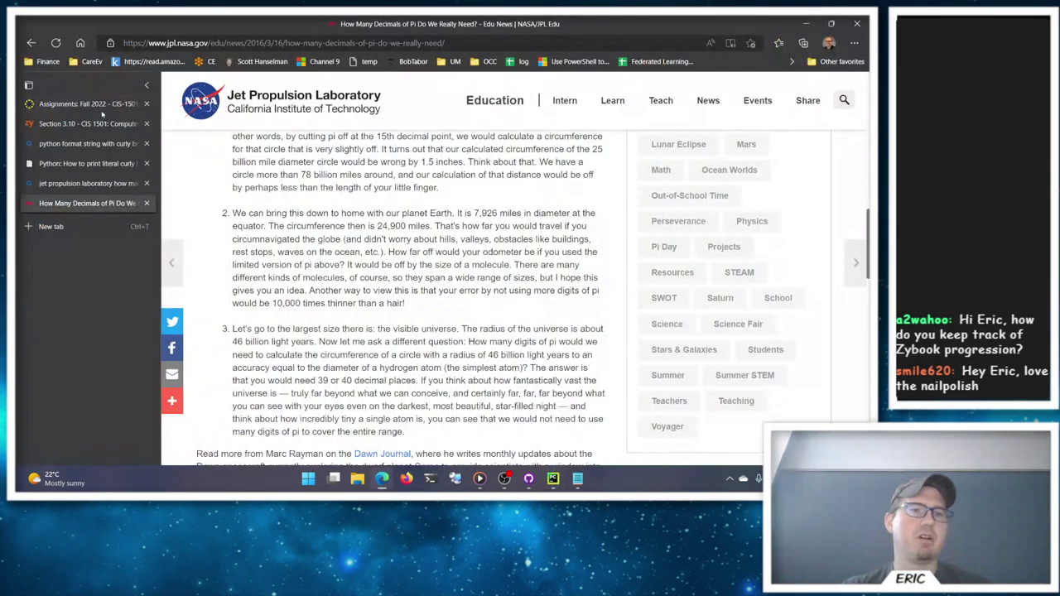
click(82, 123)
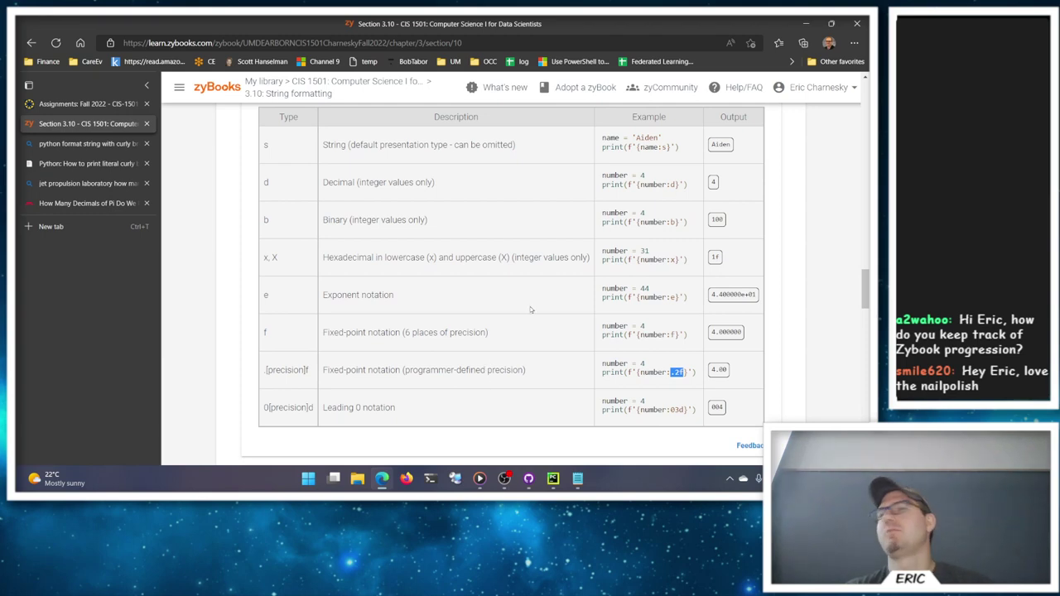
scroll(526, 314, down, 20)
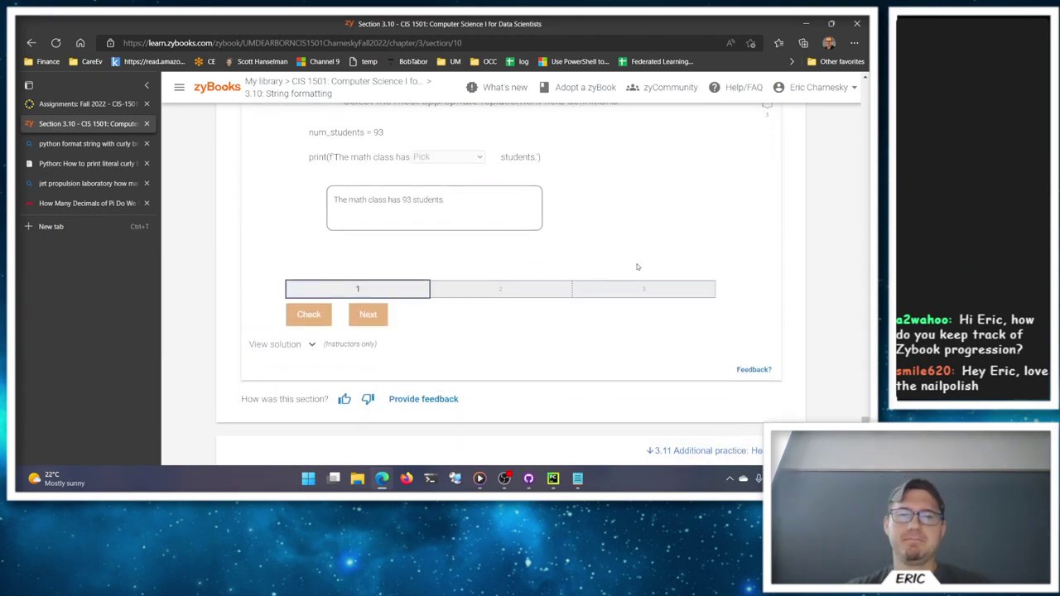
Step: Open the CIS 1501 zyBook's table of contents and look through the chapter 3 section list
click(352, 82)
scroll(308, 281, down, 6)
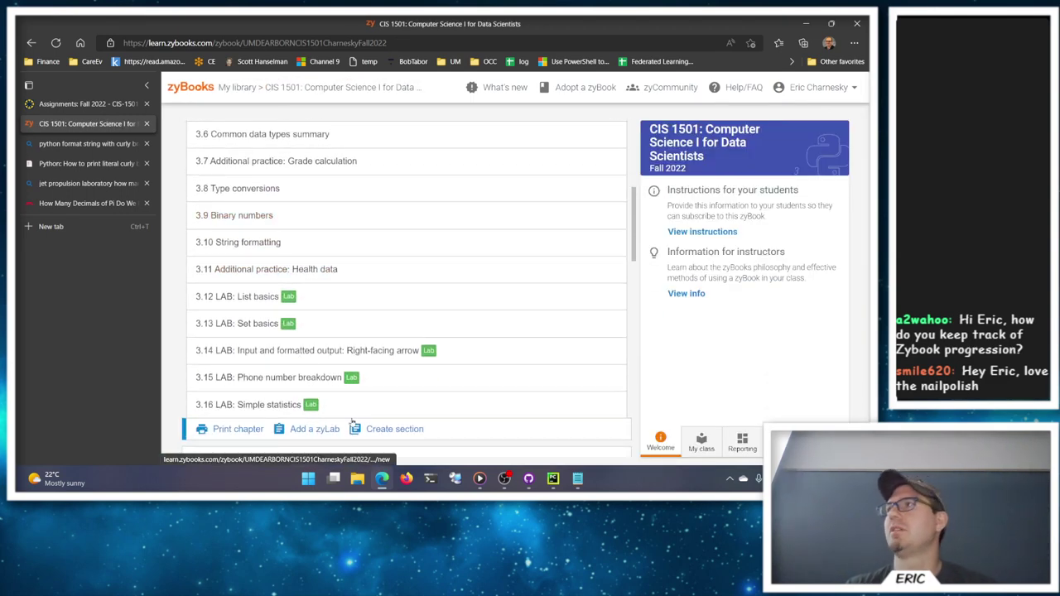
scroll(380, 255, up, 1)
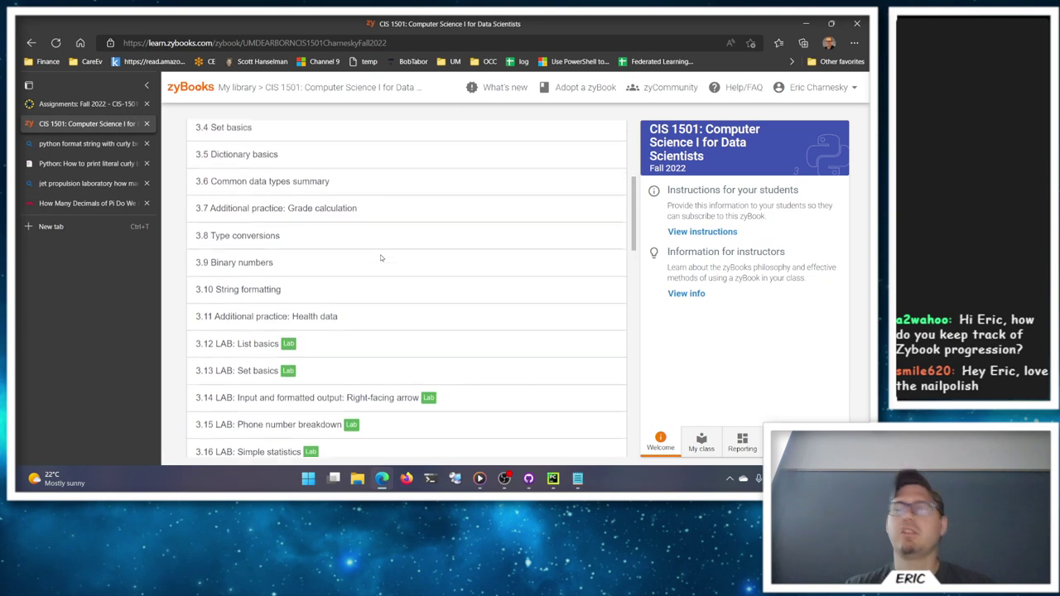
scroll(398, 247, up, 1)
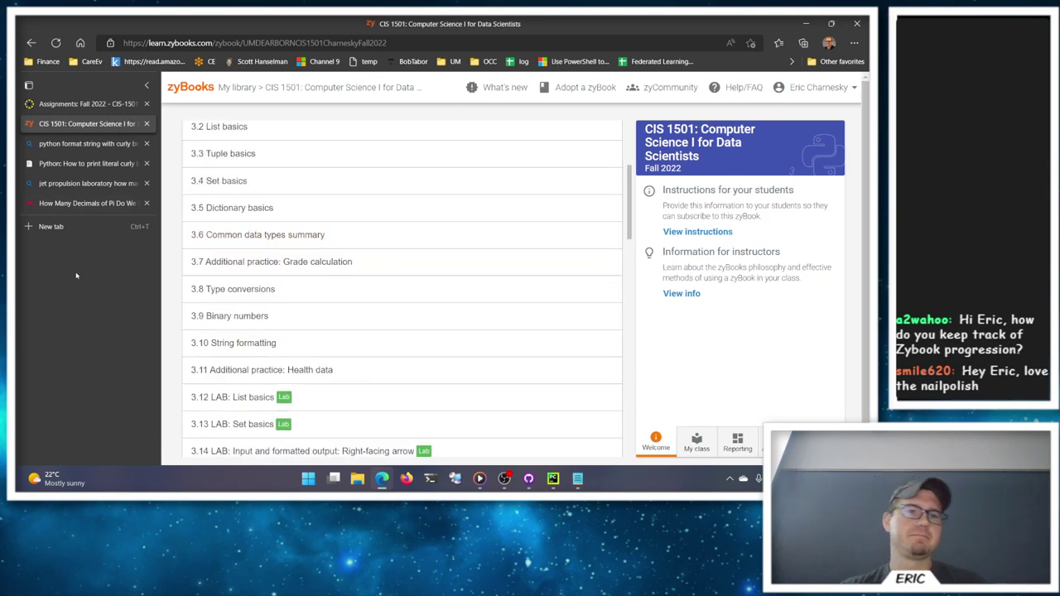
Step: Switch to the Canvas course assignments and start a new assignment named "Project 0" in the Projects group
click(138, 107)
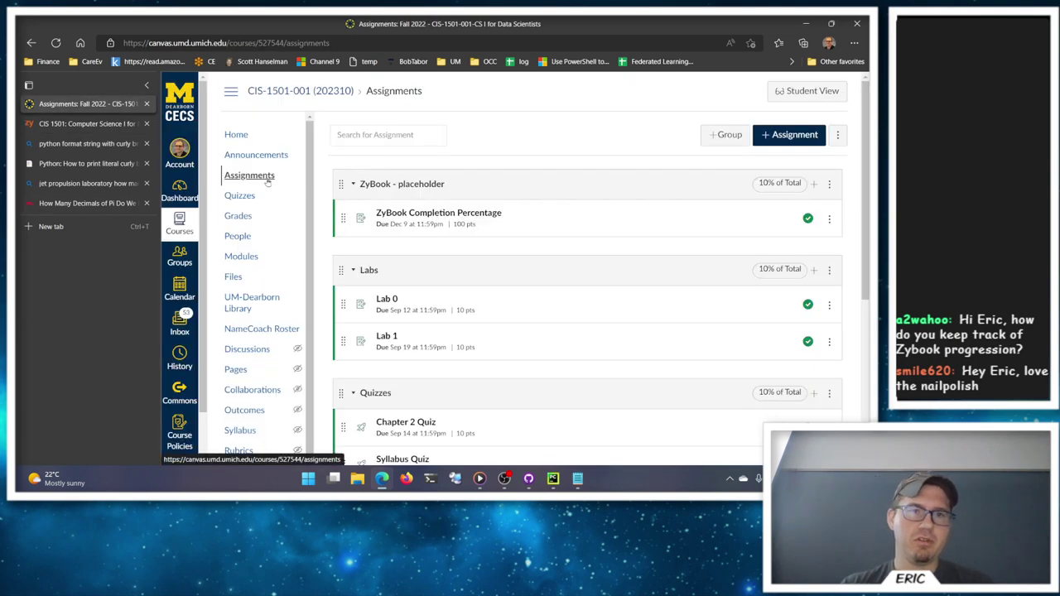
scroll(508, 270, down, 4)
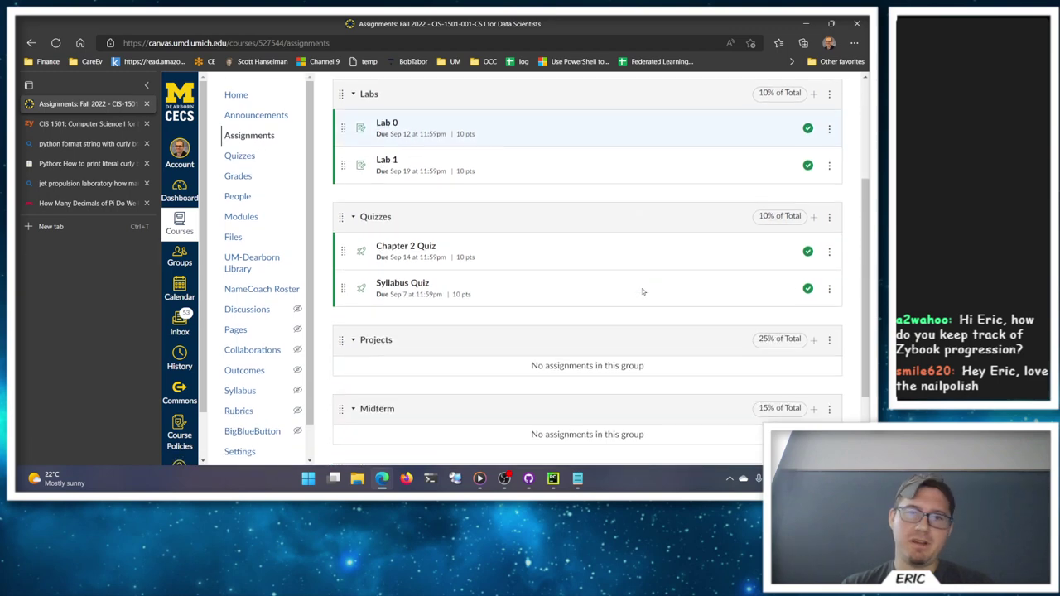
click(813, 234)
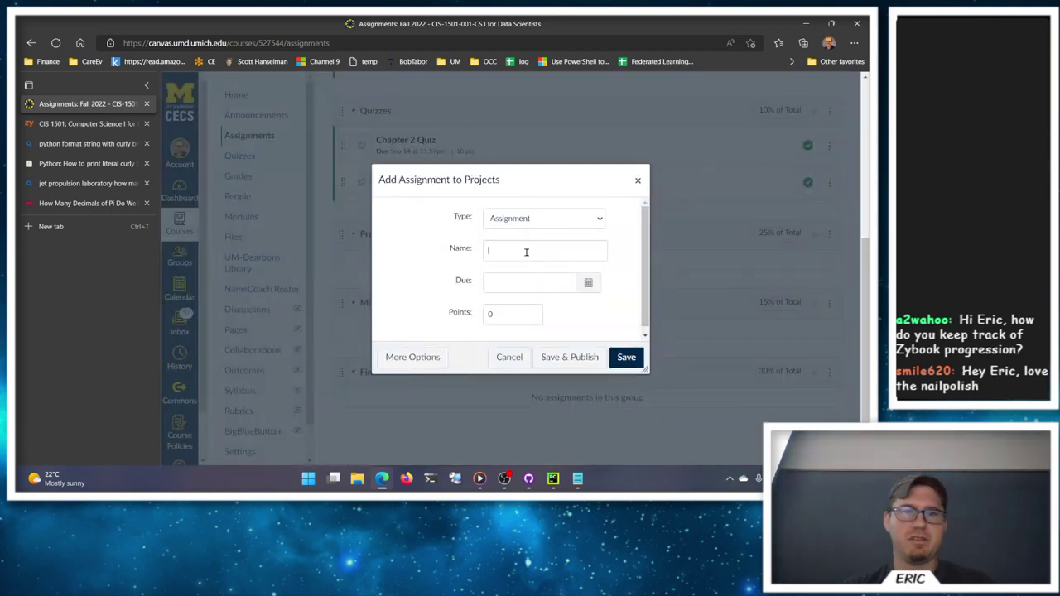
click(525, 252)
text(Project 0)
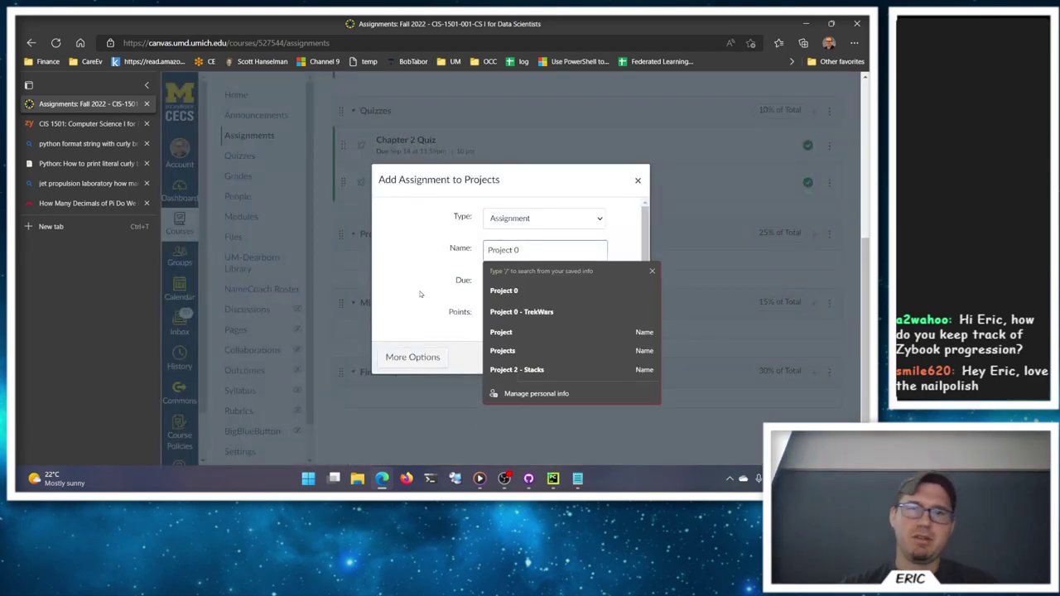
Step: Set the Project 0 due date to September 28, 2022 at 12:30 pm
click(544, 275)
click(588, 282)
click(550, 399)
click(545, 422)
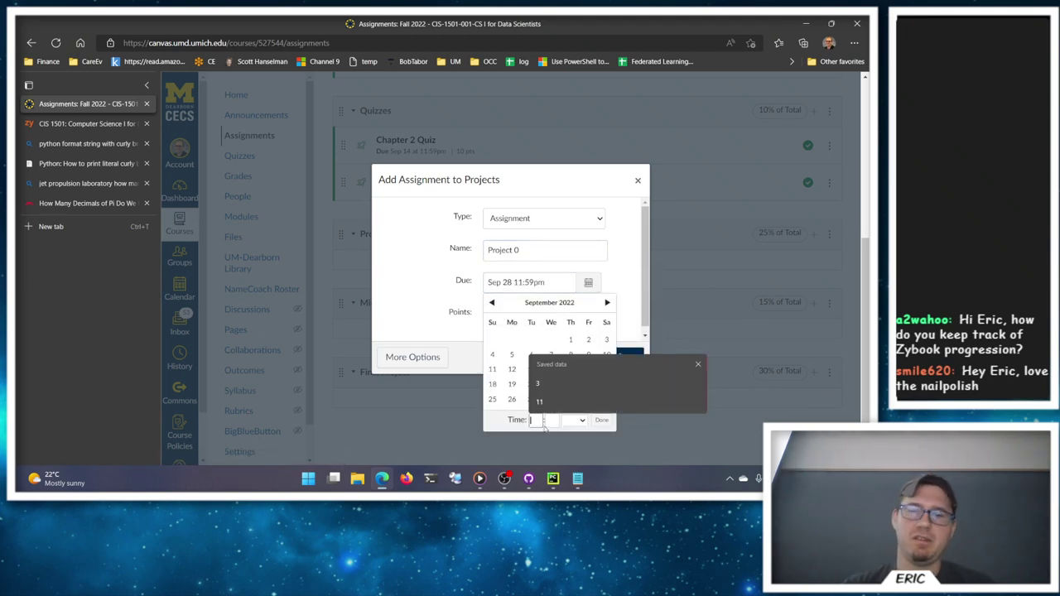
text(12)
key(Tab)
text(30)
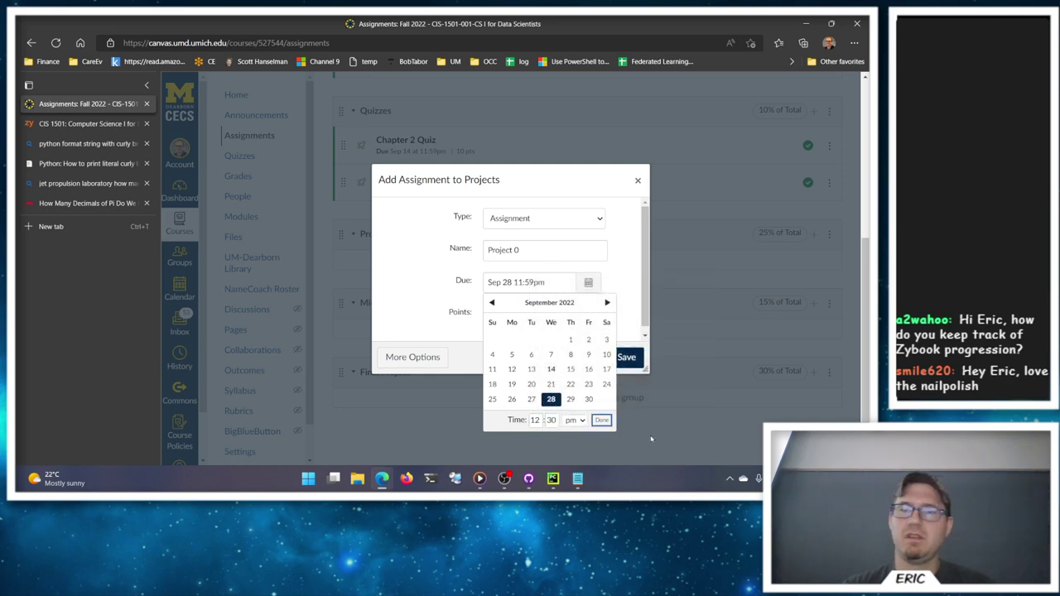
click(602, 420)
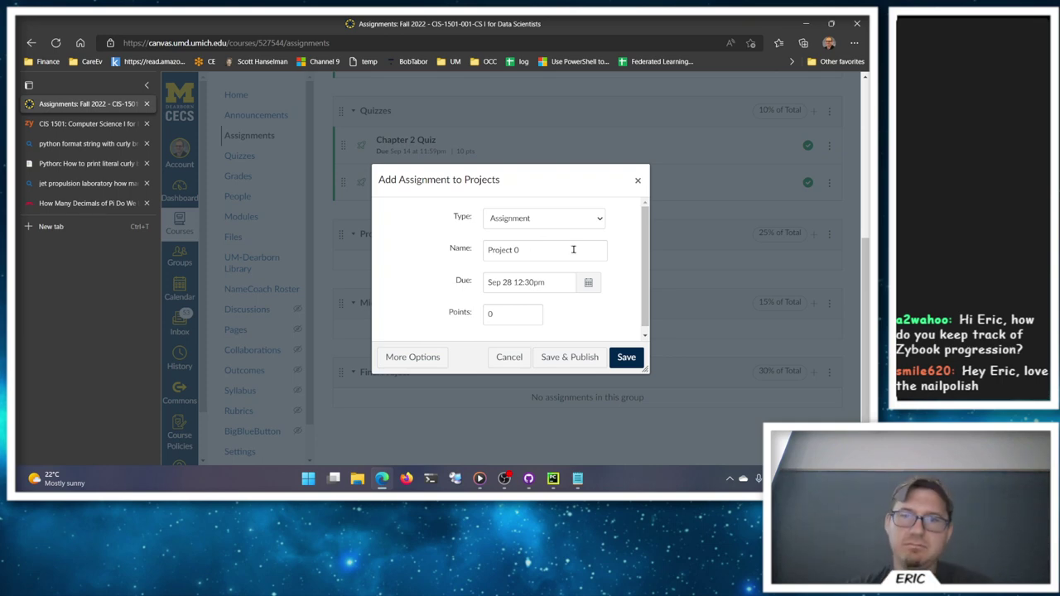
Step: Give Project 0 10 points, save and publish it, and open its assignment page
double_click(529, 314)
text(10)
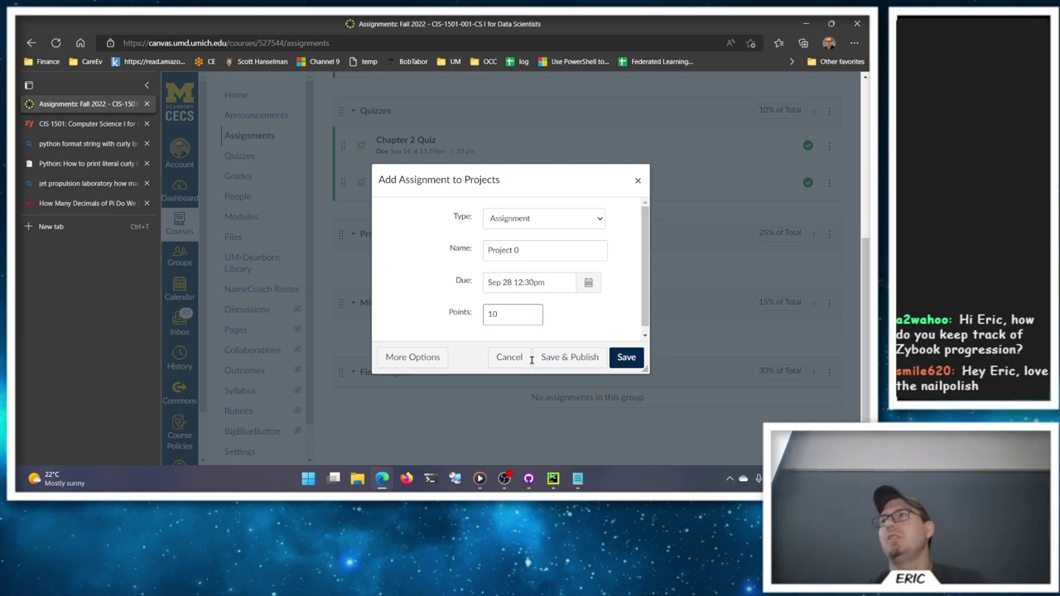
click(542, 356)
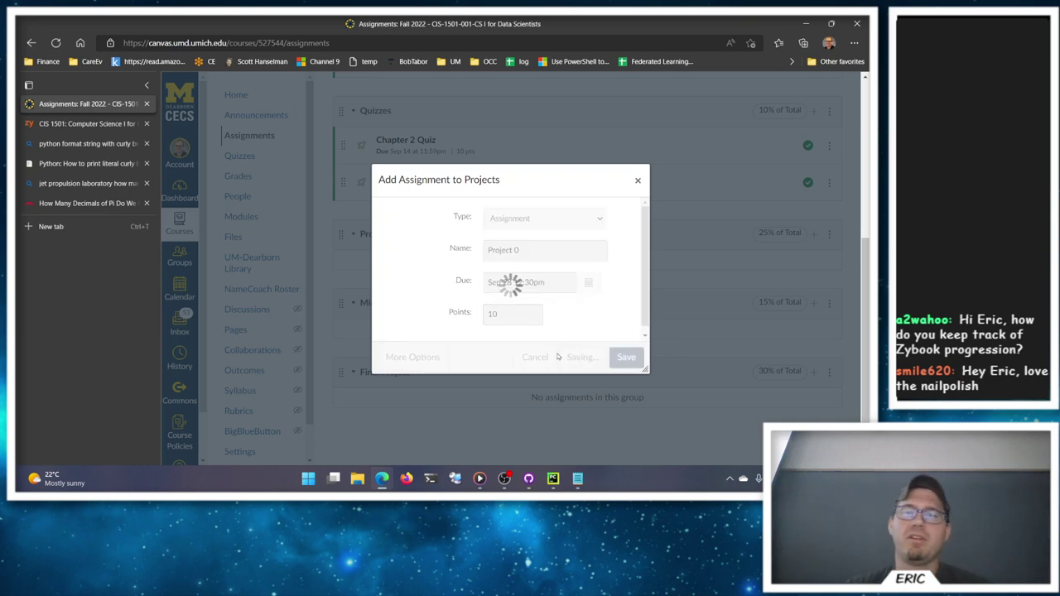
click(402, 263)
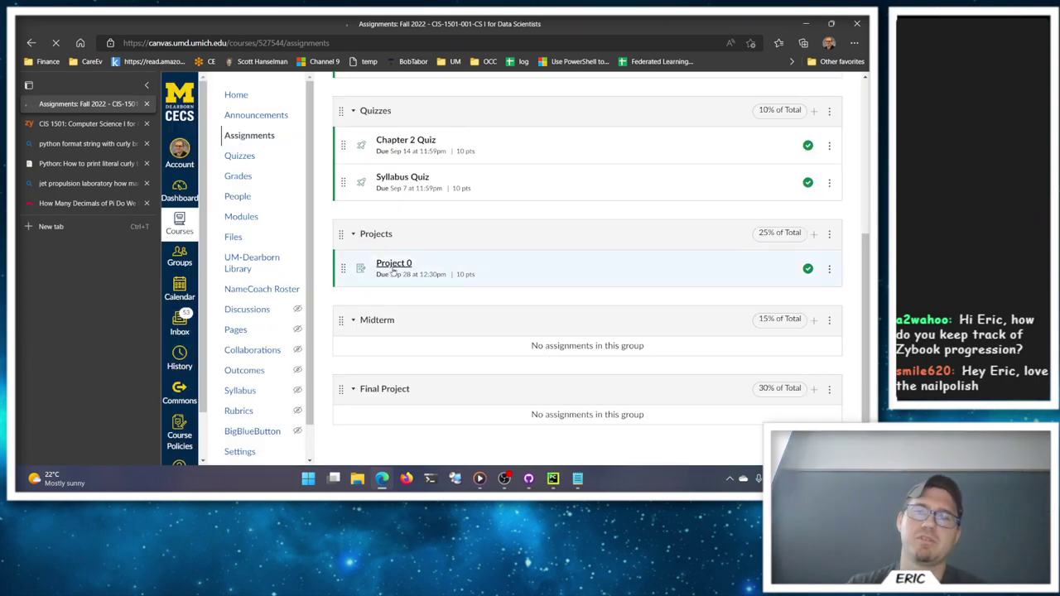
Step: Open GitHub Classroom in a new browser tab and go to the CIS1501-Fall2022 classroom
key(ctrl+t)
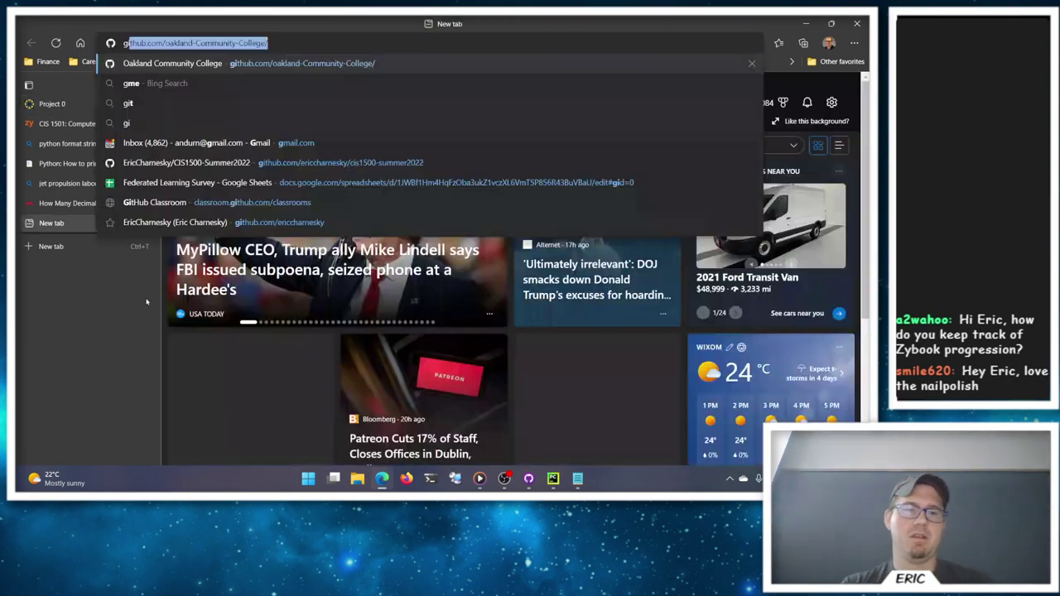
text(git)
key(BackSpace)
key(BackSpace)
key(BackSpace)
text(classroom)
key(Return)
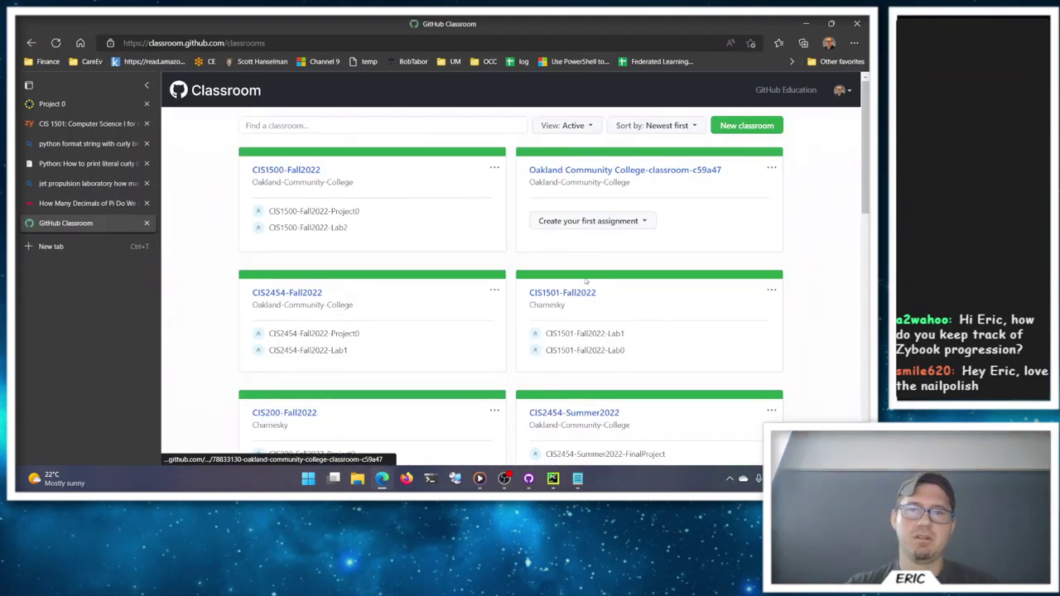
click(572, 293)
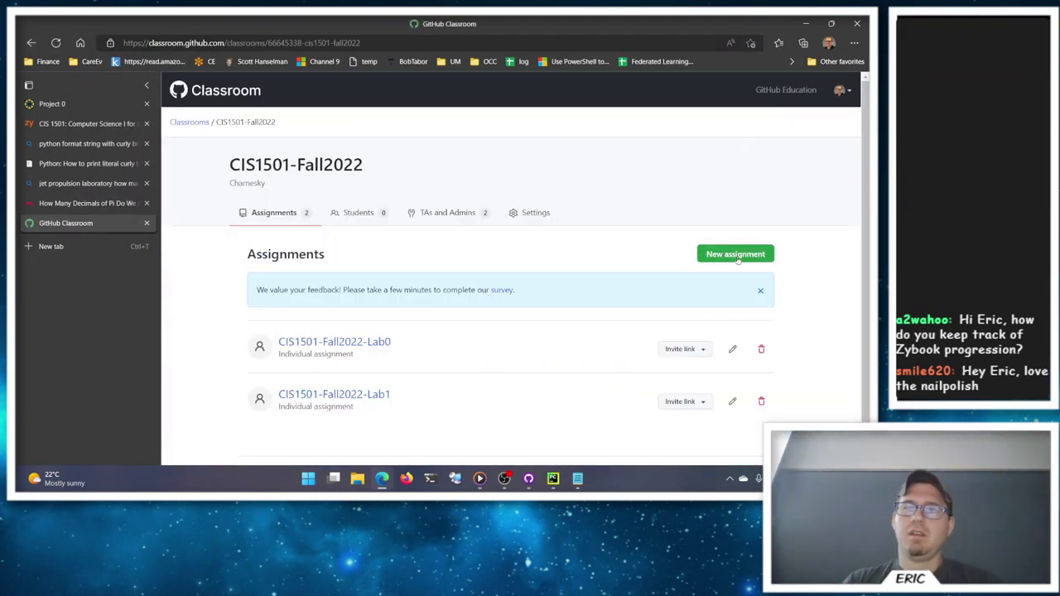
Step: Start a new individual assignment titled "CIS1501-Fall2022-Project0" with private repositories and continue to the starter code settings
click(709, 255)
click(513, 241)
text(CIS1501-Fall2022-Project0)
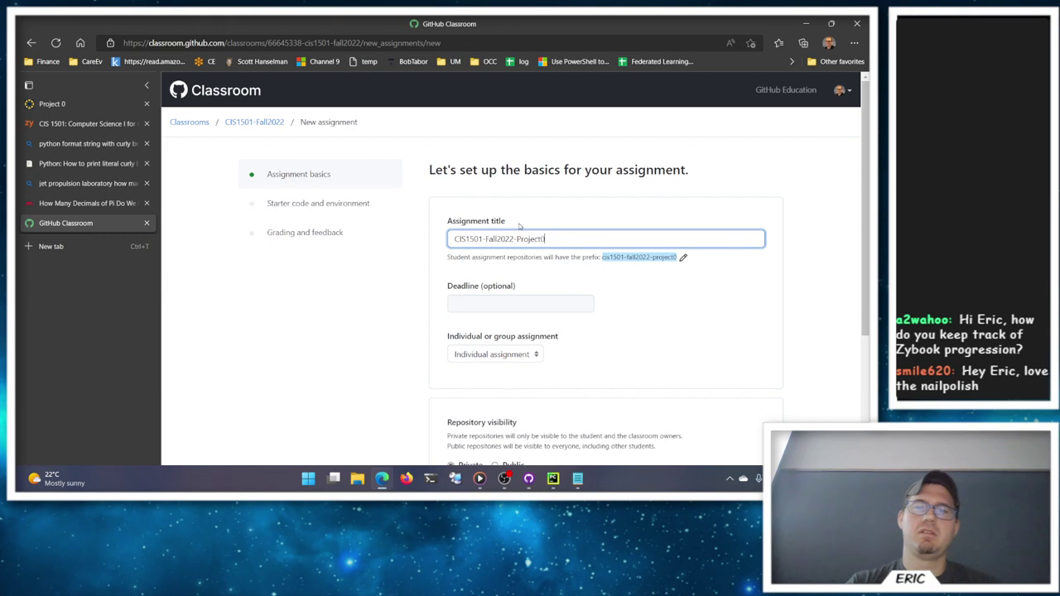
scroll(704, 378, down, 3)
click(757, 377)
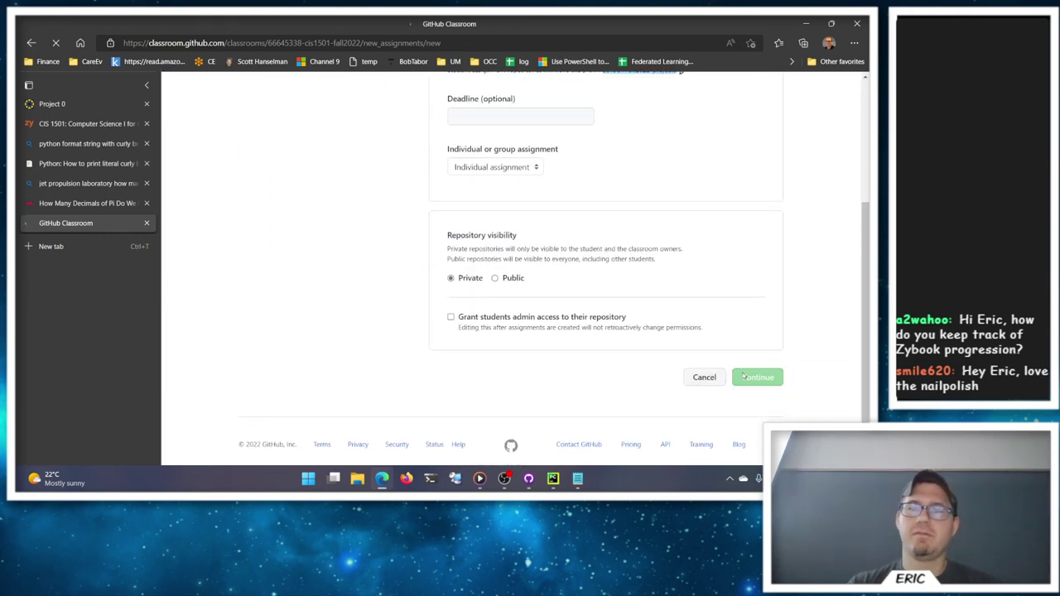
Step: Select the instructor organization's PythonTemplate repository as starter code and create the assignment without autograding tests
click(509, 315)
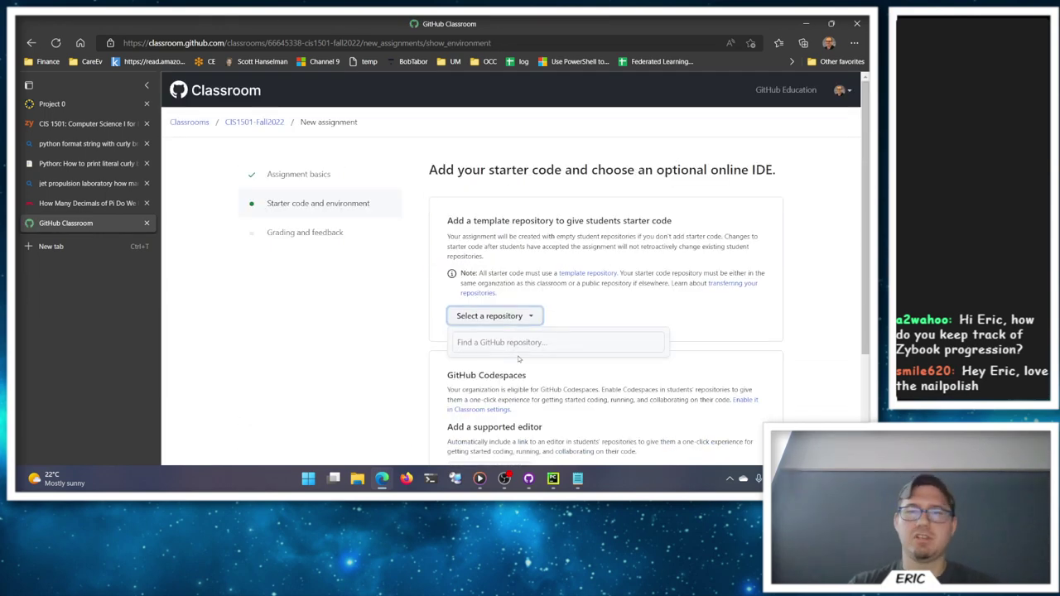
click(517, 346)
text(charn)
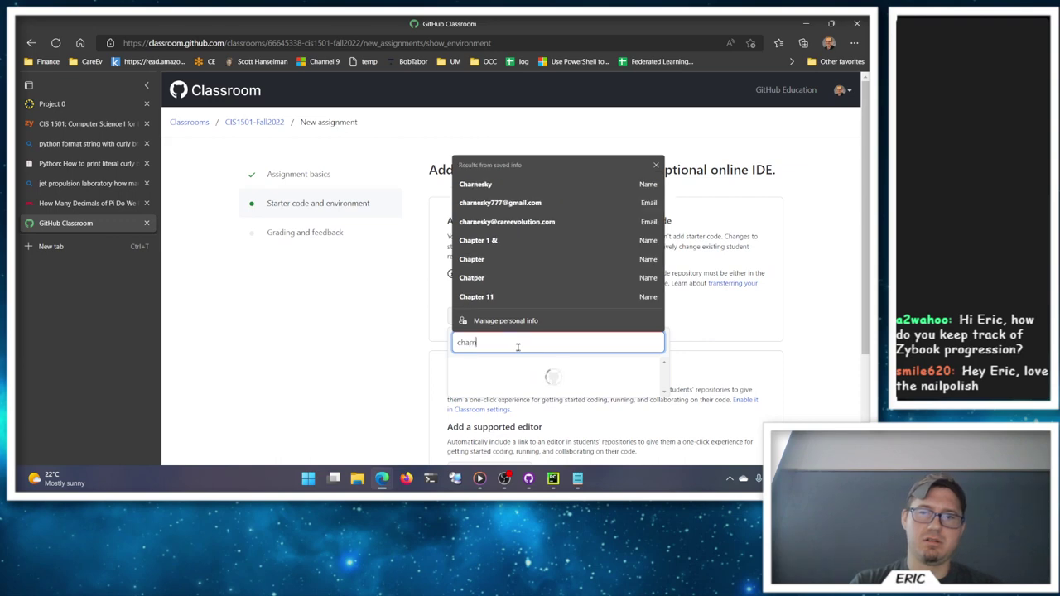
text(esky/pythontemplate)
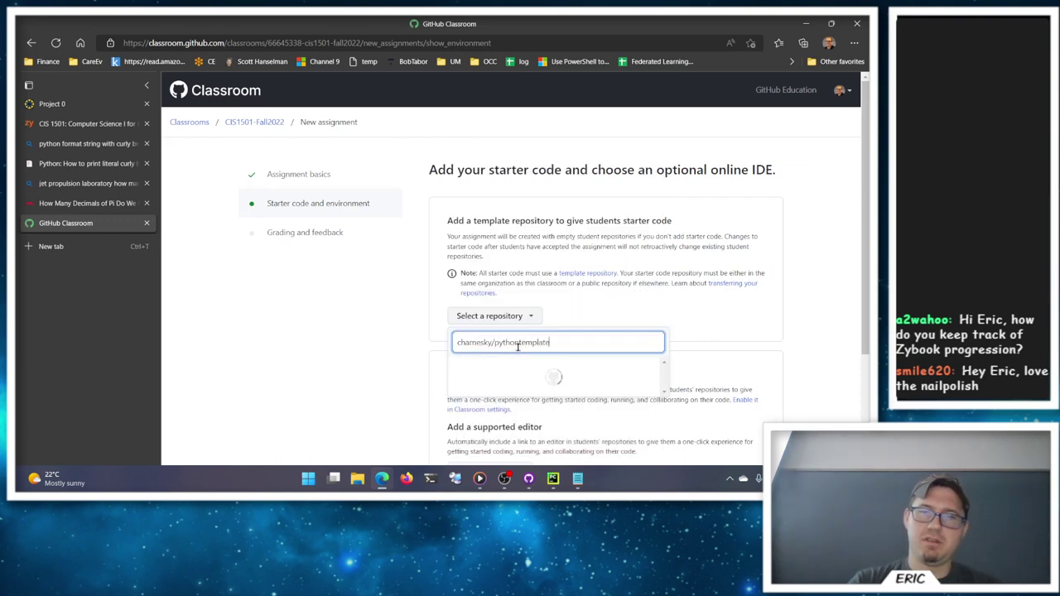
click(539, 367)
scroll(539, 366, down, 2)
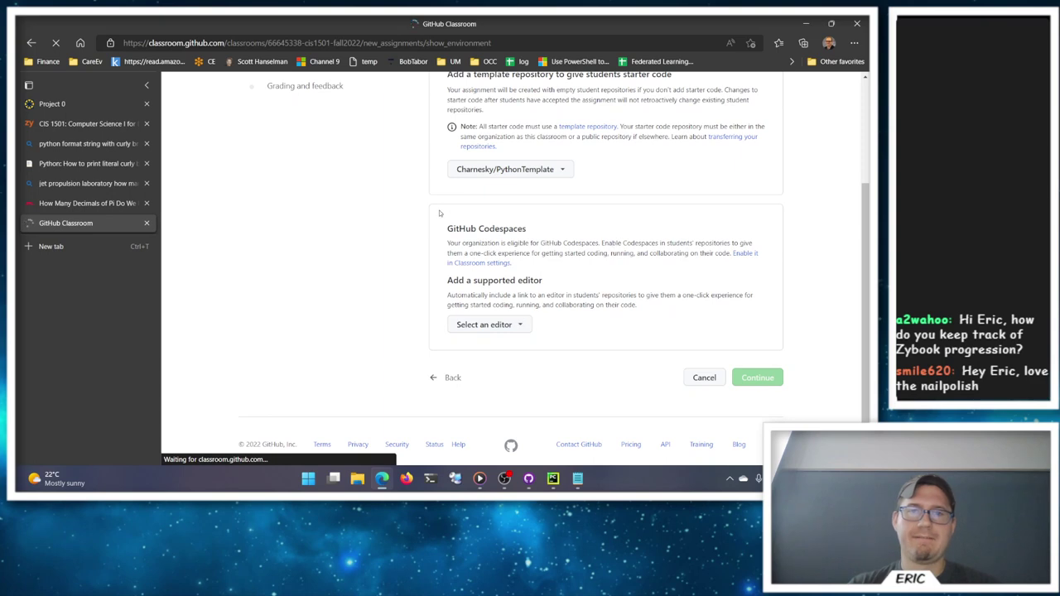
click(741, 418)
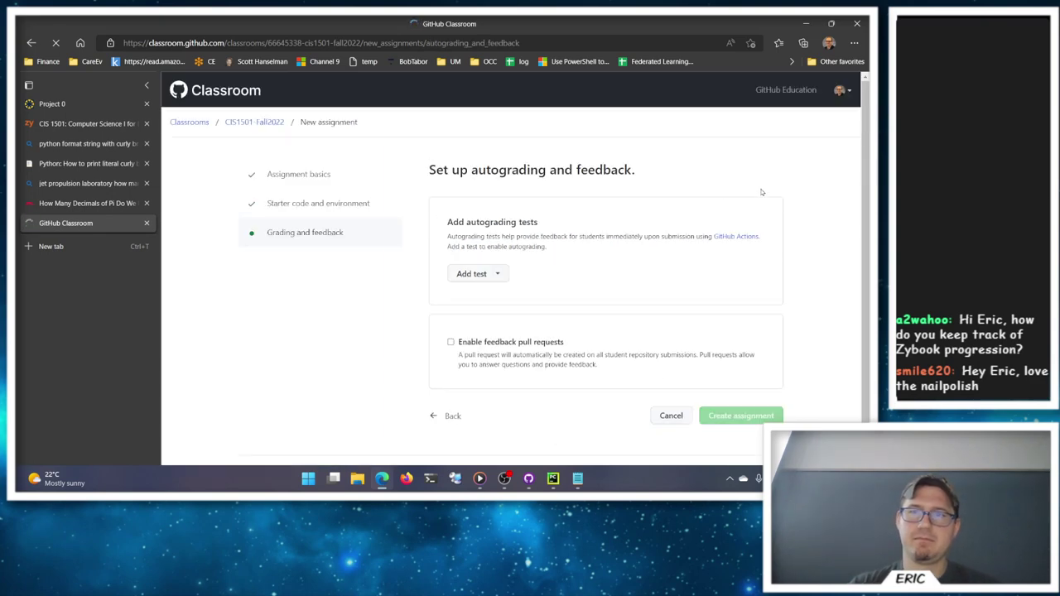
Step: Copy the assignment's invitation link into the Canvas Project 0 description and add the line "Please submit the URL to your main.py file"
click(721, 233)
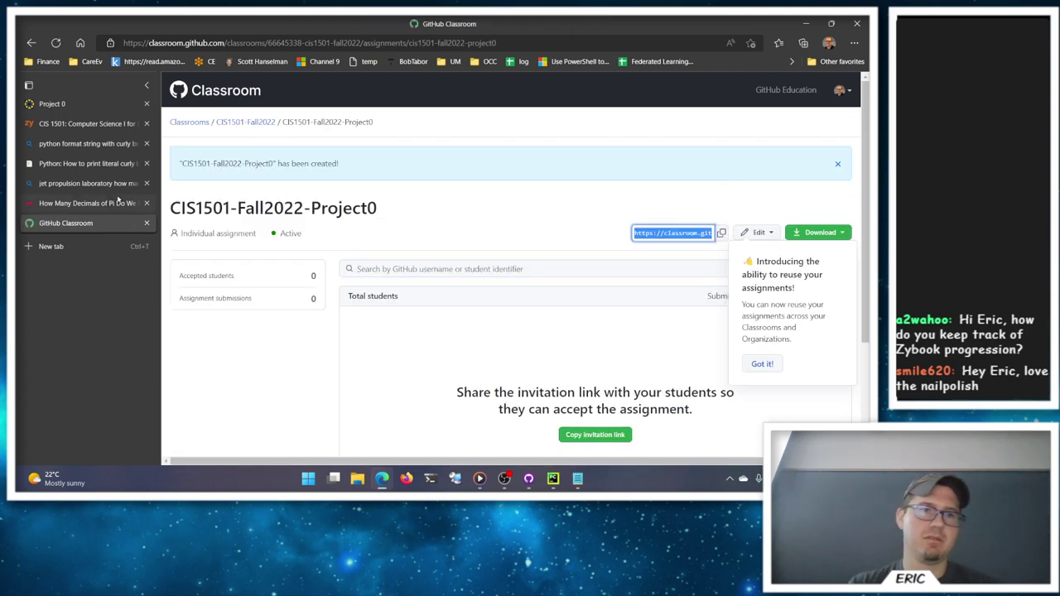
click(91, 124)
click(88, 103)
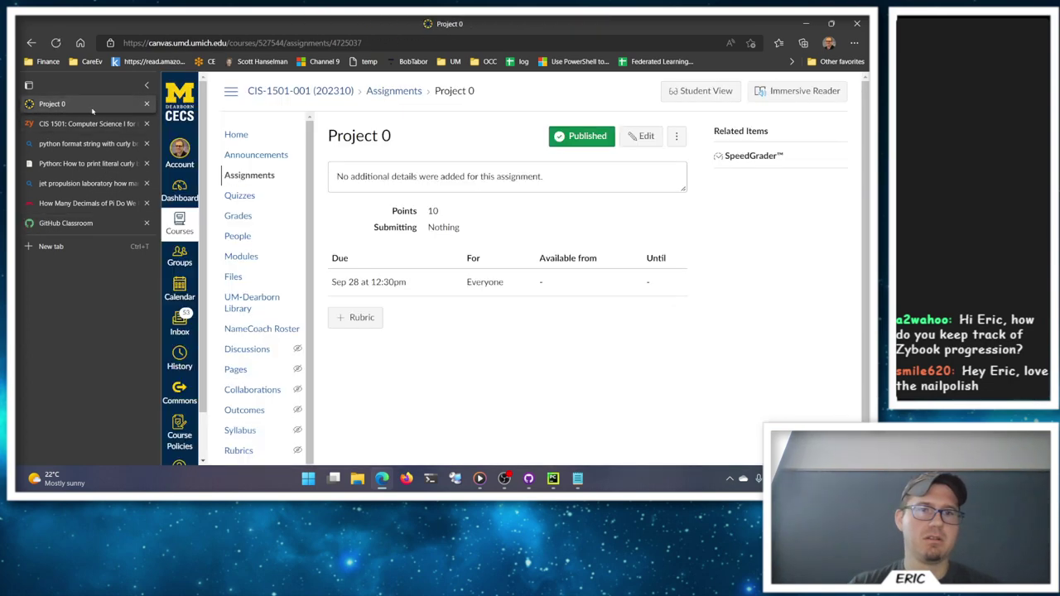
click(639, 136)
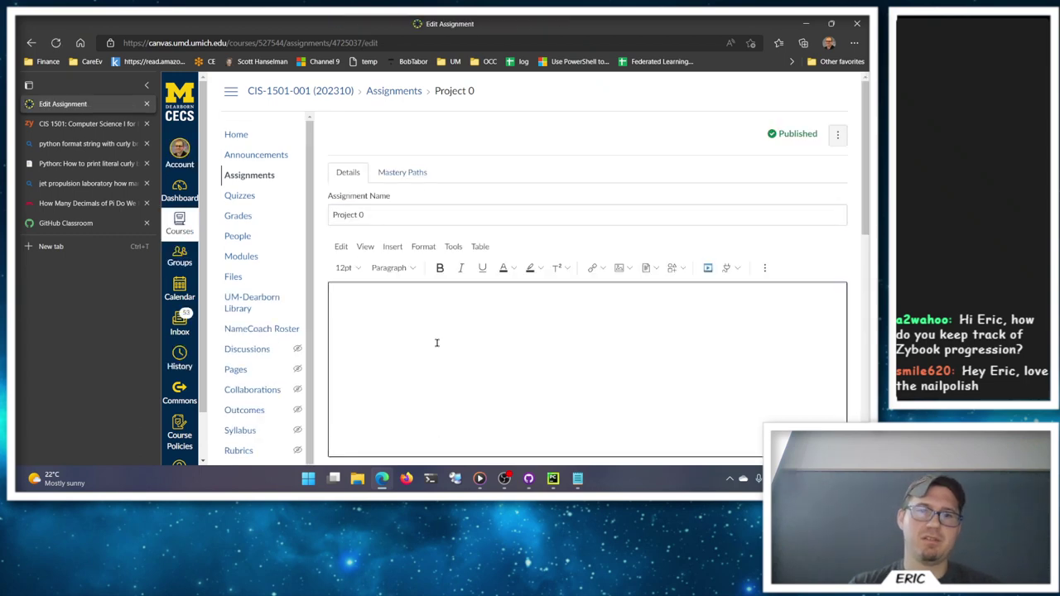
text(Please submit the U)
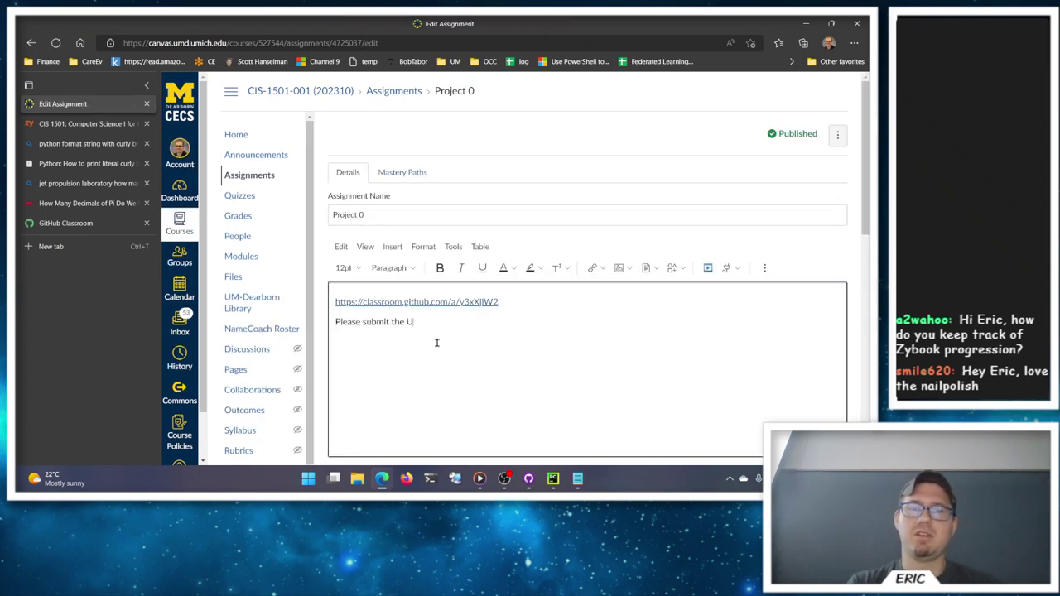
text(RL to your mia)
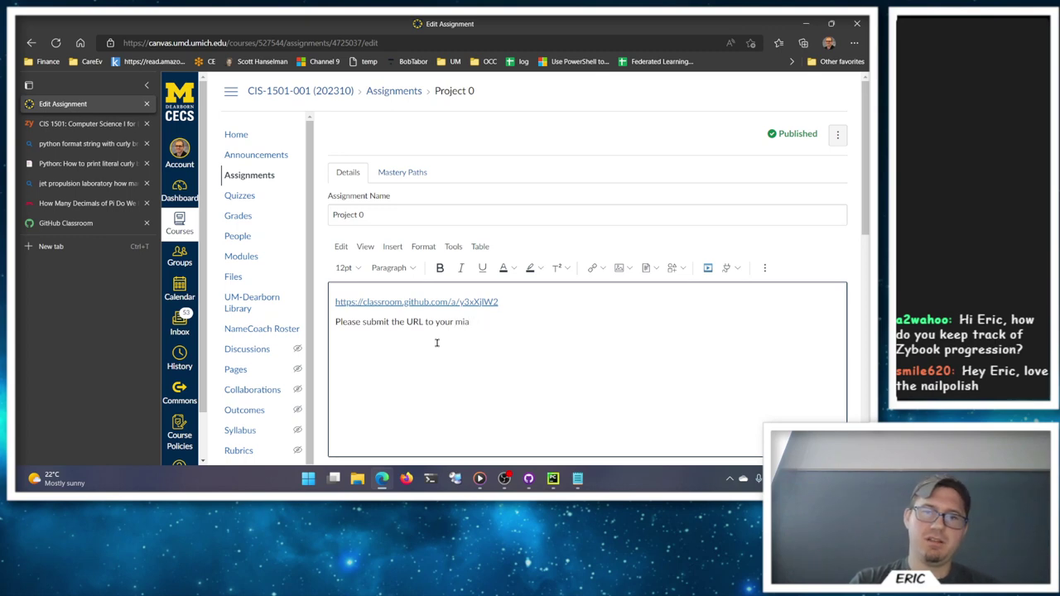
text(n.pain.py file)
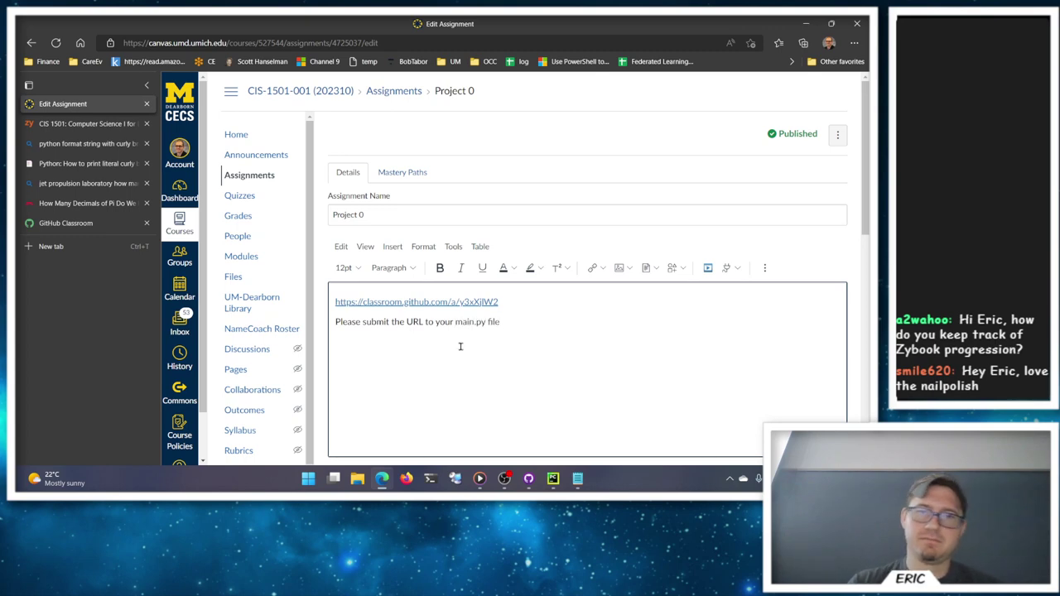
Step: Set Project 0's submission type to Online with Website URL as the entry option, and check the assign and due settings
scroll(616, 301, down, 2)
scroll(615, 273, down, 4)
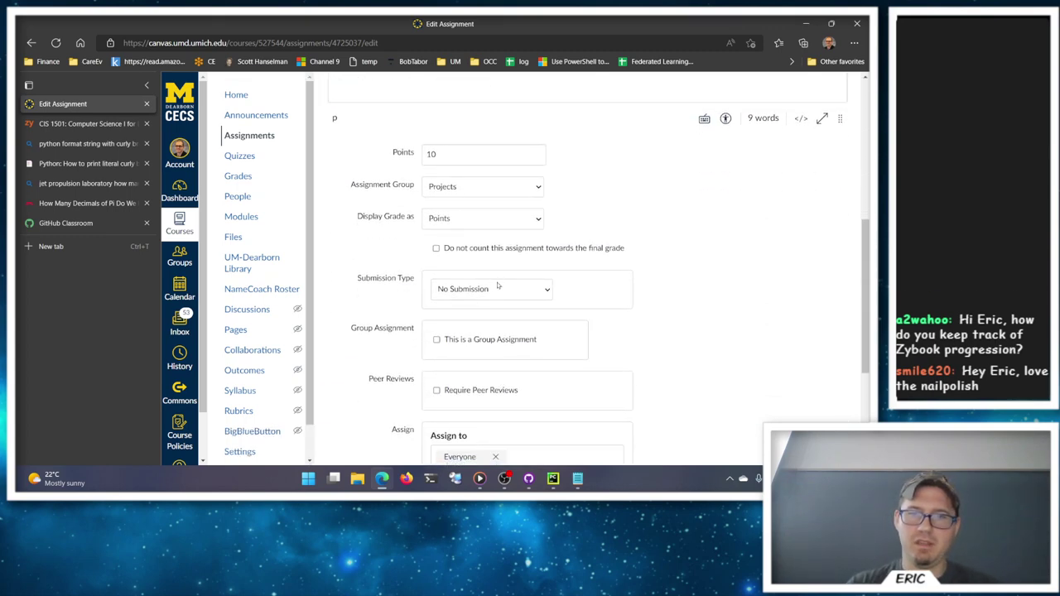
click(493, 289)
click(495, 318)
click(437, 359)
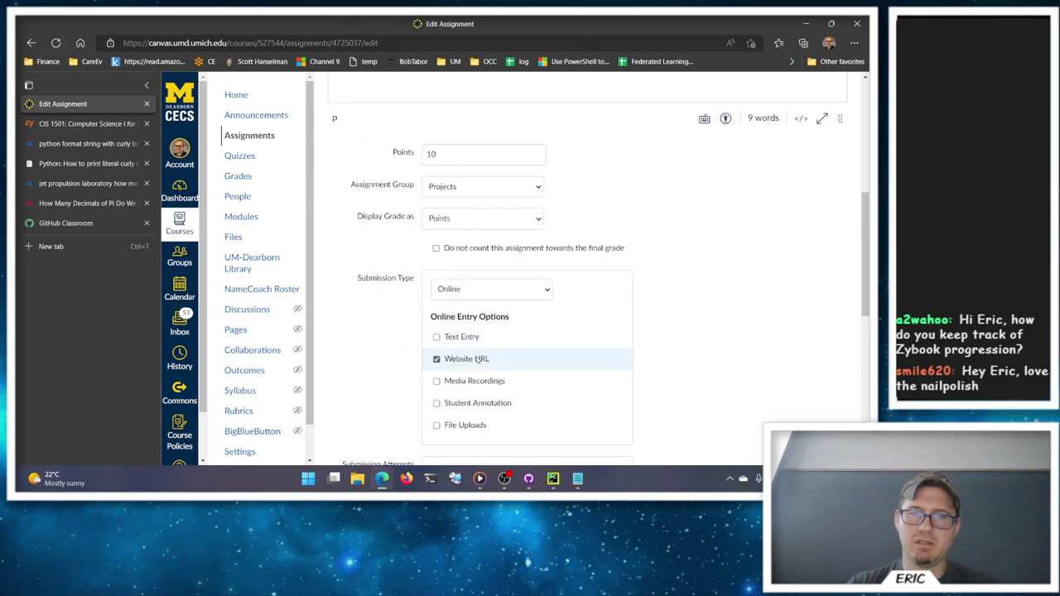
scroll(664, 298, down, 4)
scroll(662, 287, down, 4)
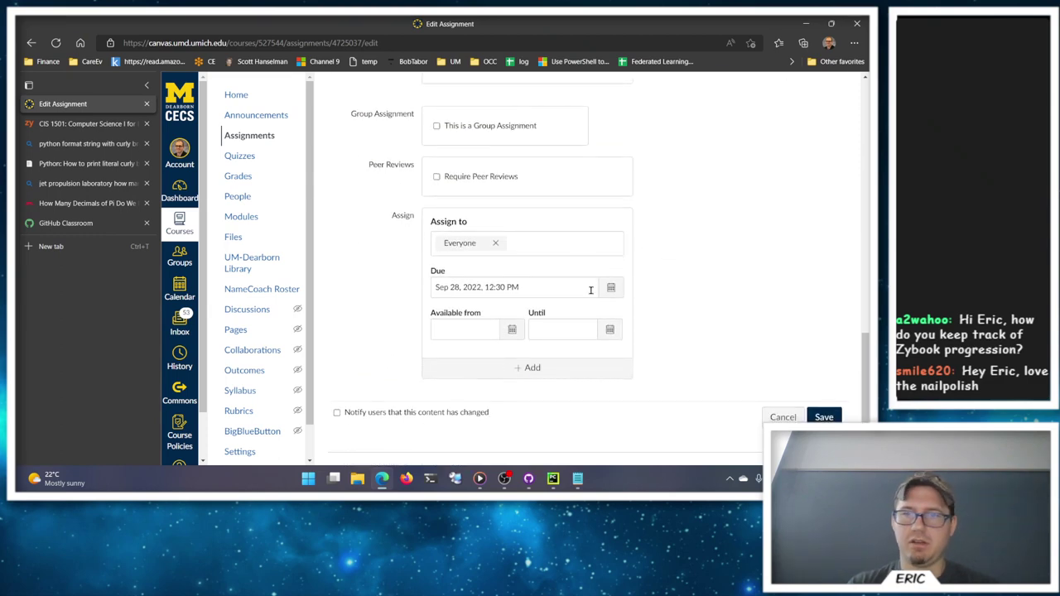
Step: Add the heading "Part 1 - Building the store" and the line "ask the user to enter the name, price and quantity of 5 items that they are going to sell"
scroll(588, 291, up, 9)
scroll(581, 294, up, 4)
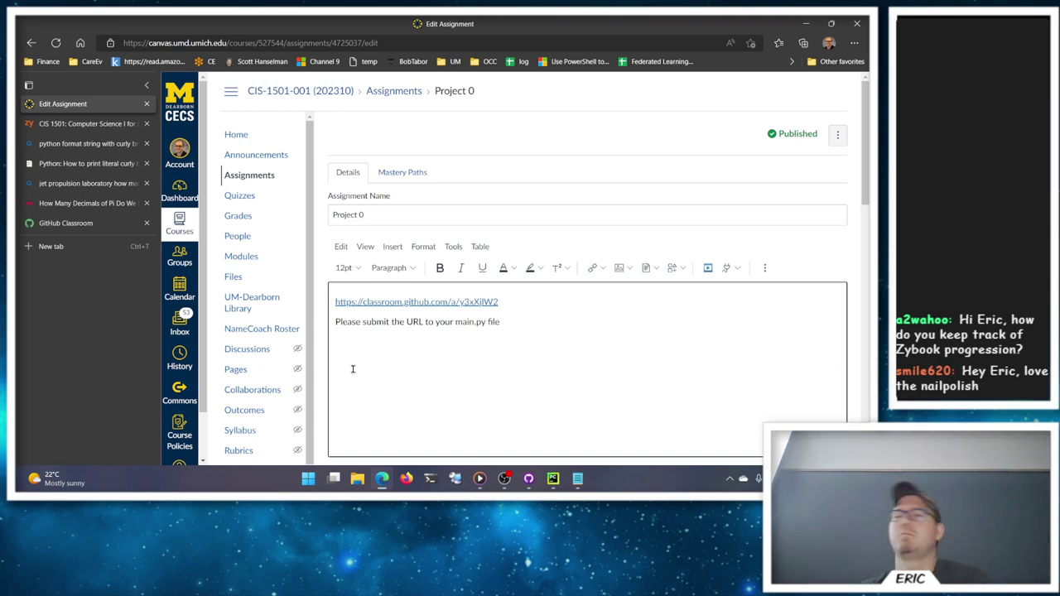
text(Part 1)
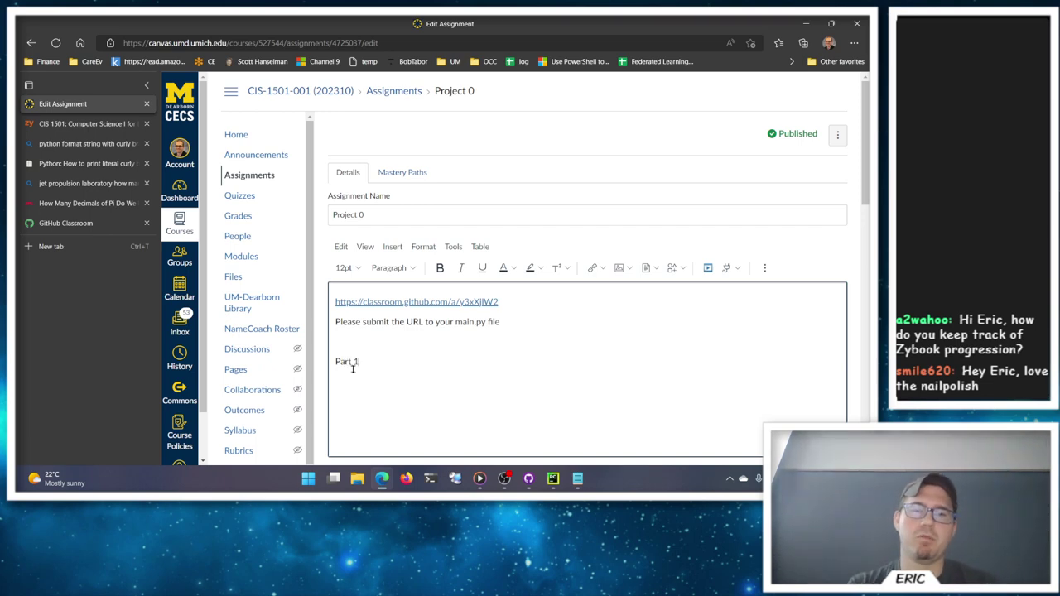
text( - Building the store)
key(Return)
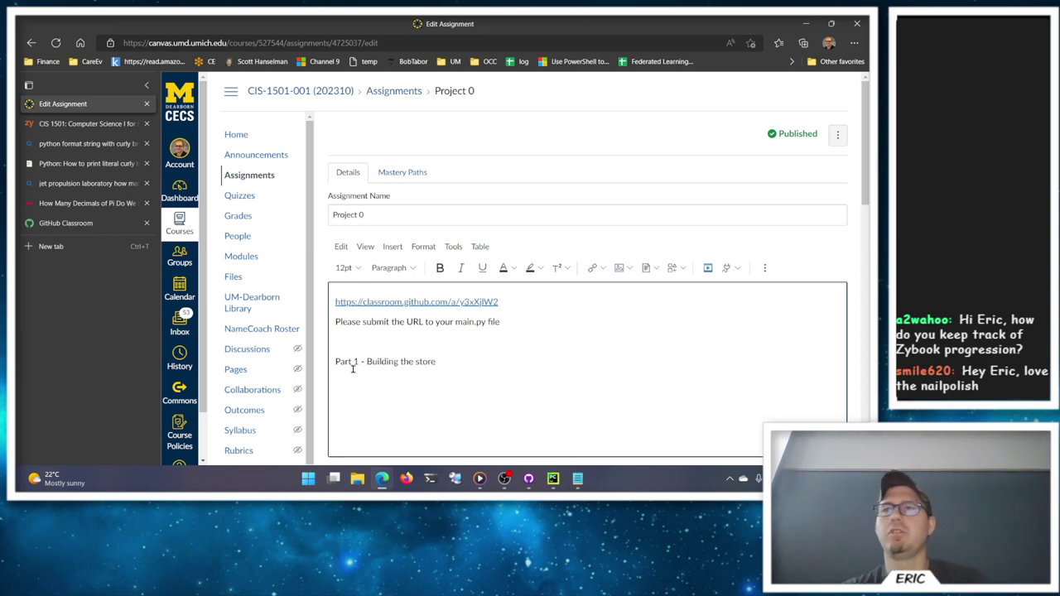
text(ask the user to e)
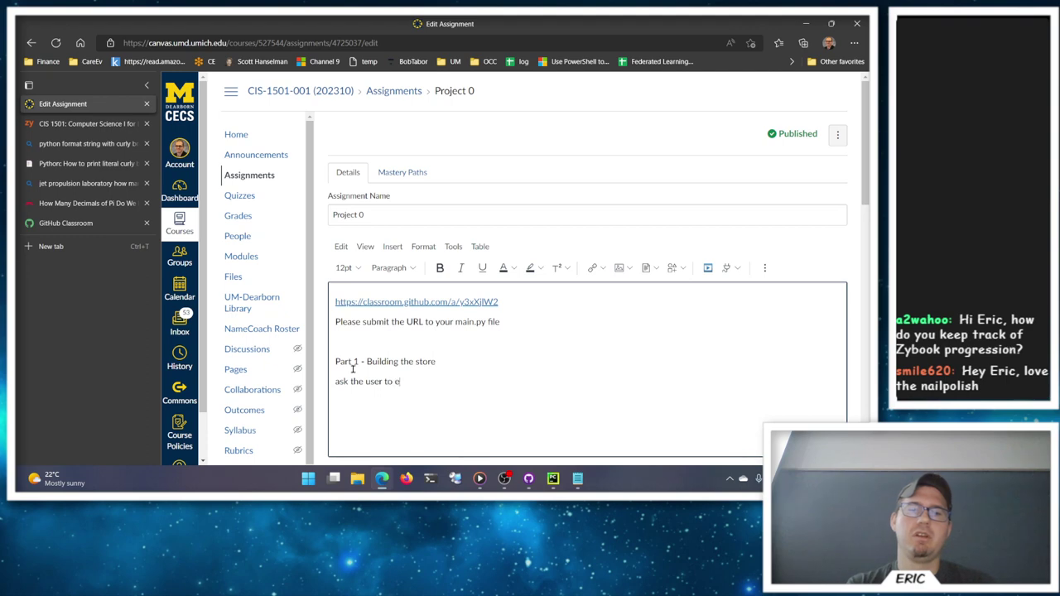
text(nter the nae)
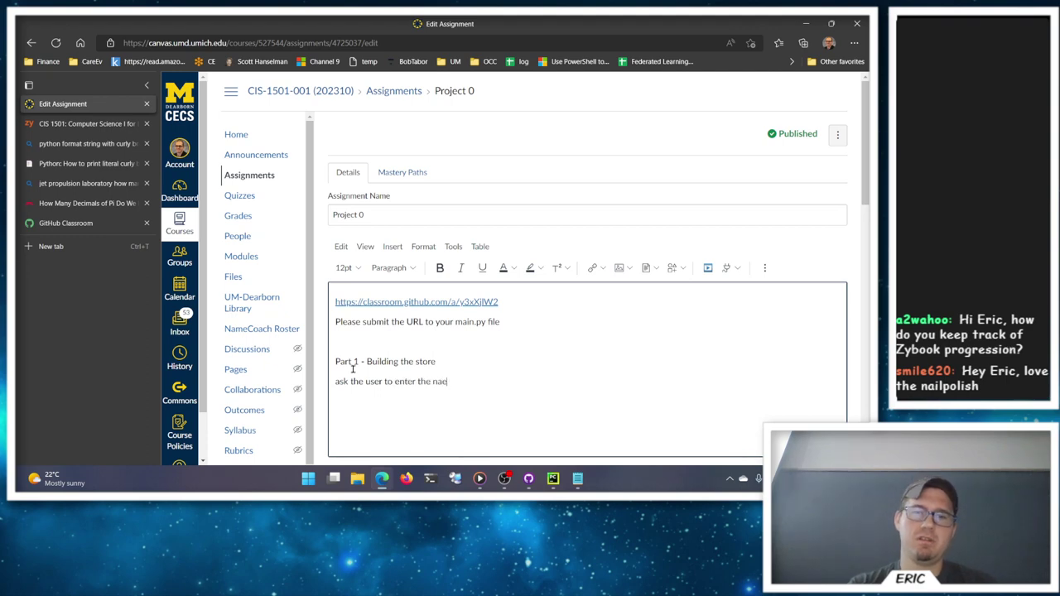
text(me, price and quantity of 5 items that they are going to sell)
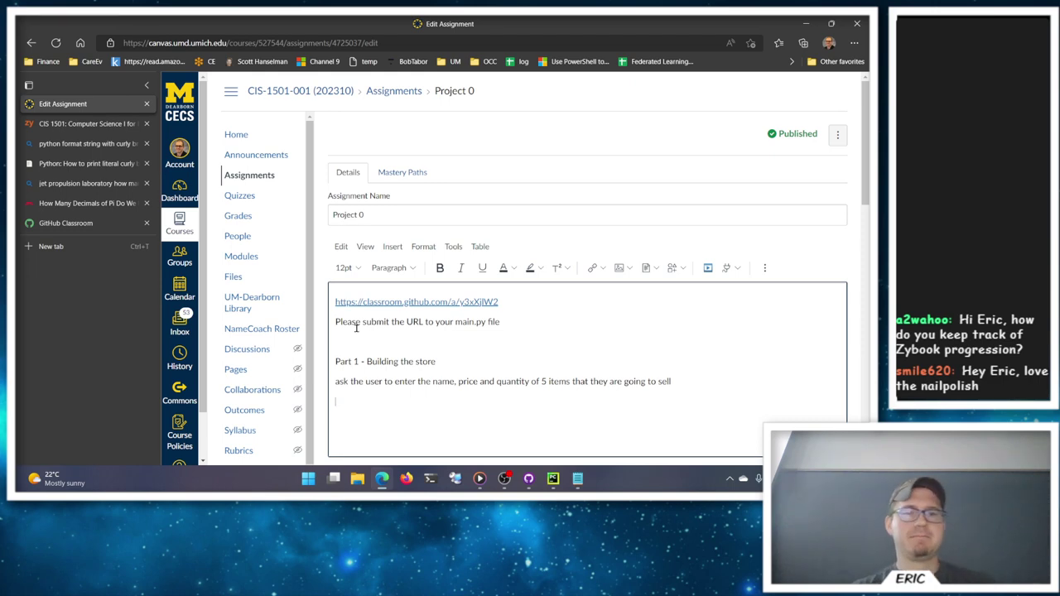
Step: Add the Part 1 line "add the items to a dictionary, use the item name as the key," below the five-items instruction
scroll(626, 393, down, 3)
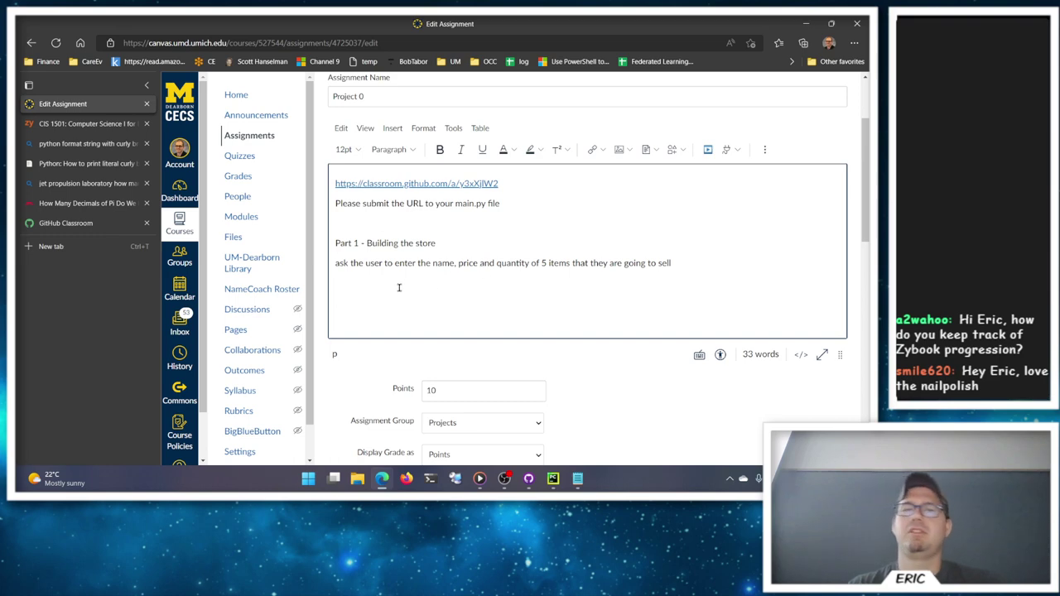
text(ad)
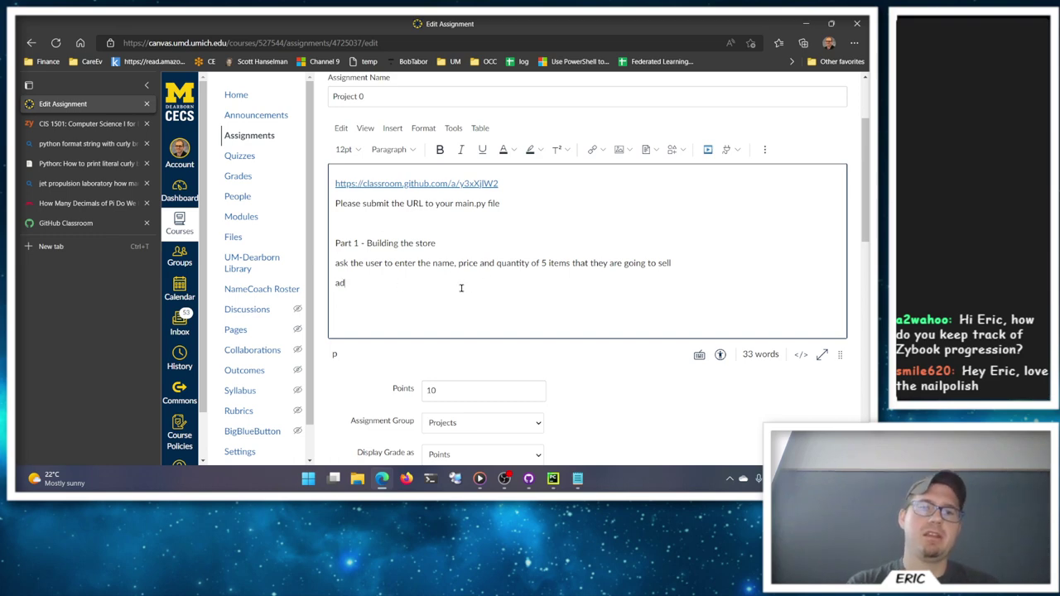
text(d the items to a )
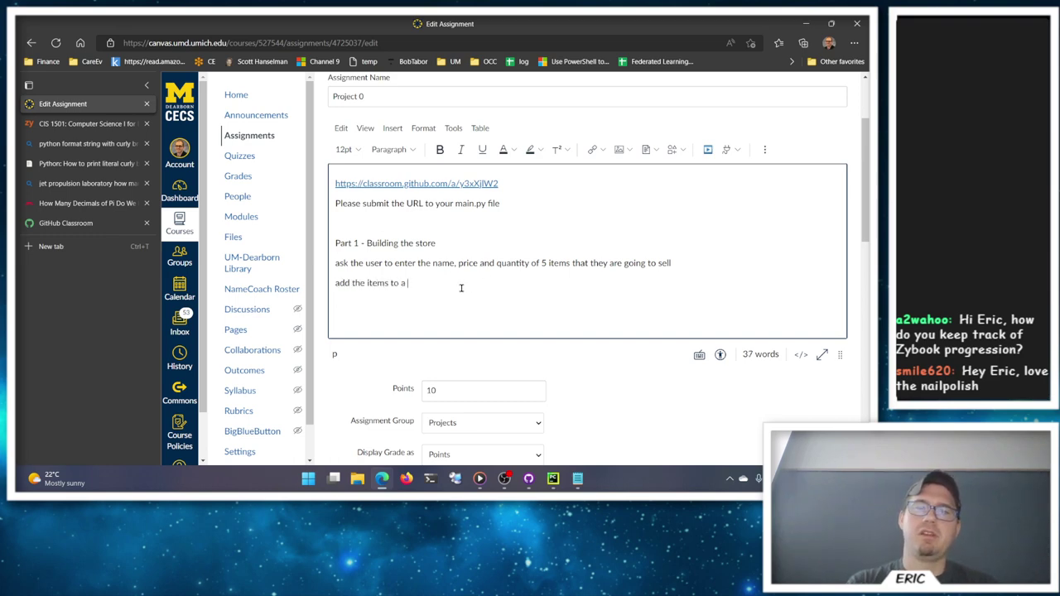
text(dictionary, us)
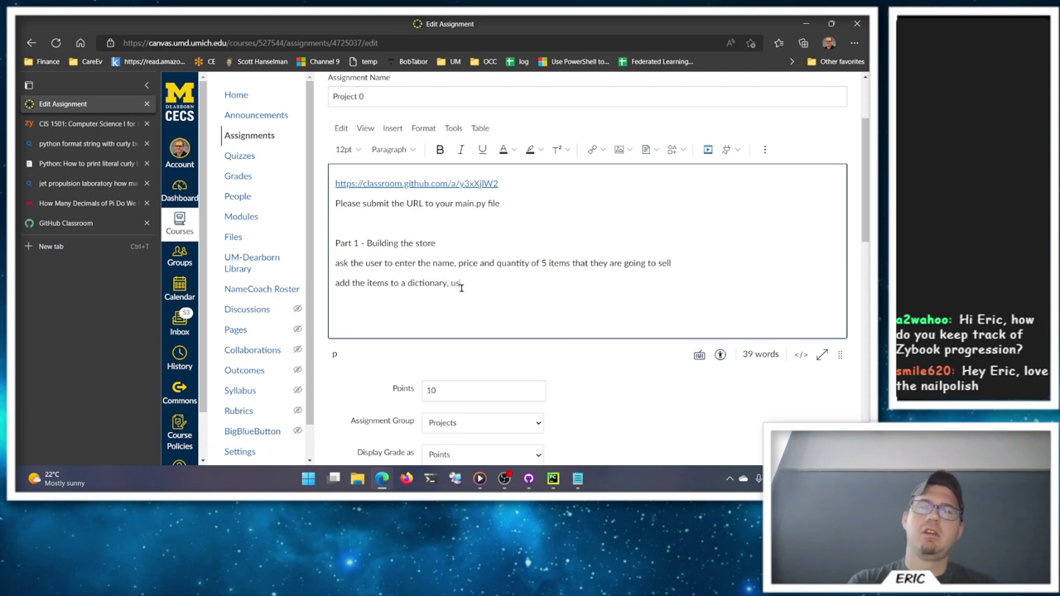
text(e the item name as the key,)
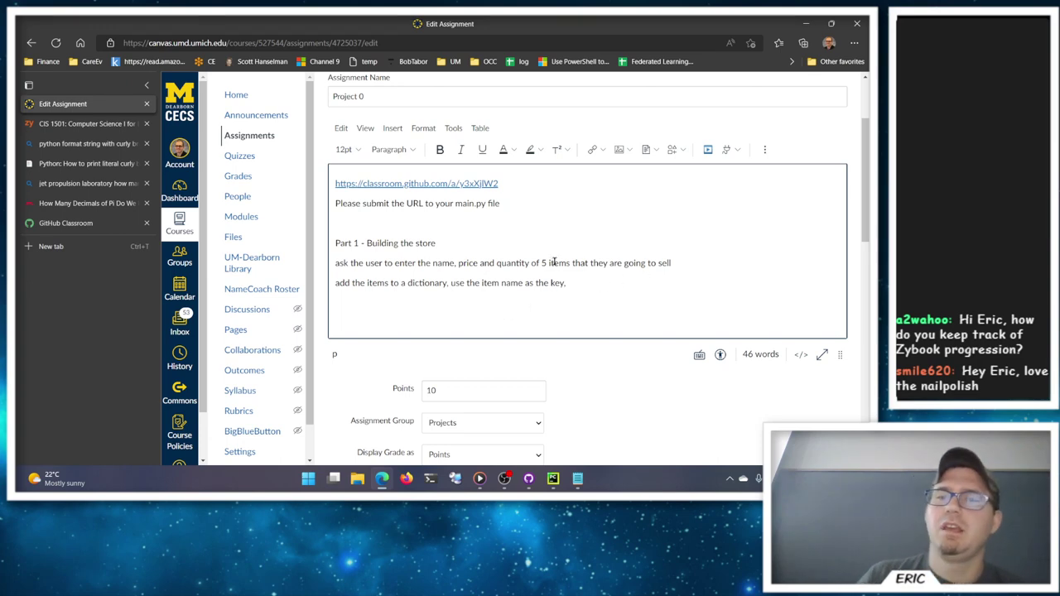
Step: Complete the dictionary line with "the associated value needs to be something that can store price and quantity" and start a new paragraph
drag(455, 262, 530, 263)
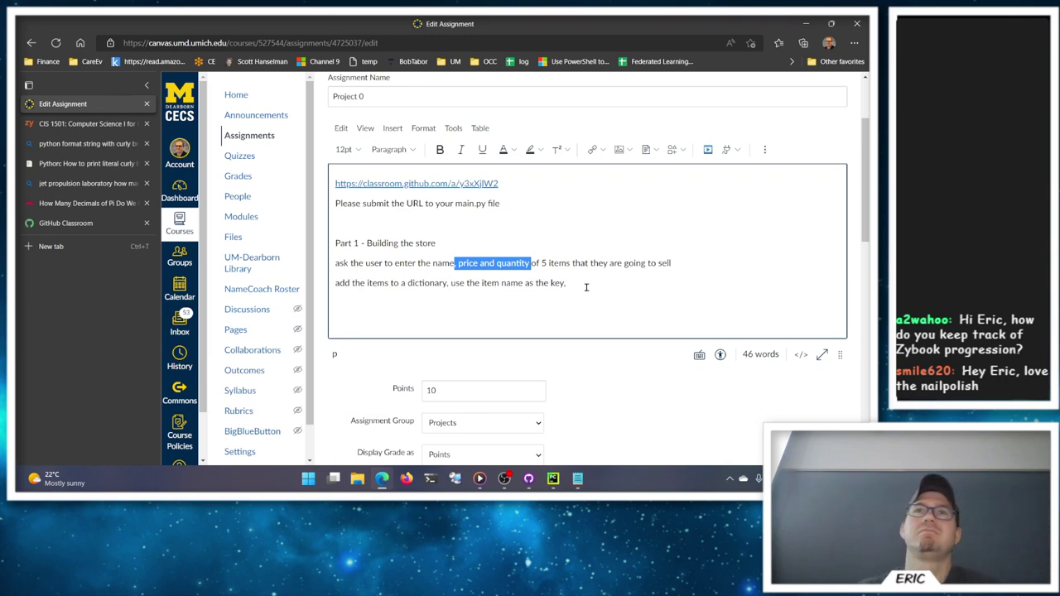
click(571, 293)
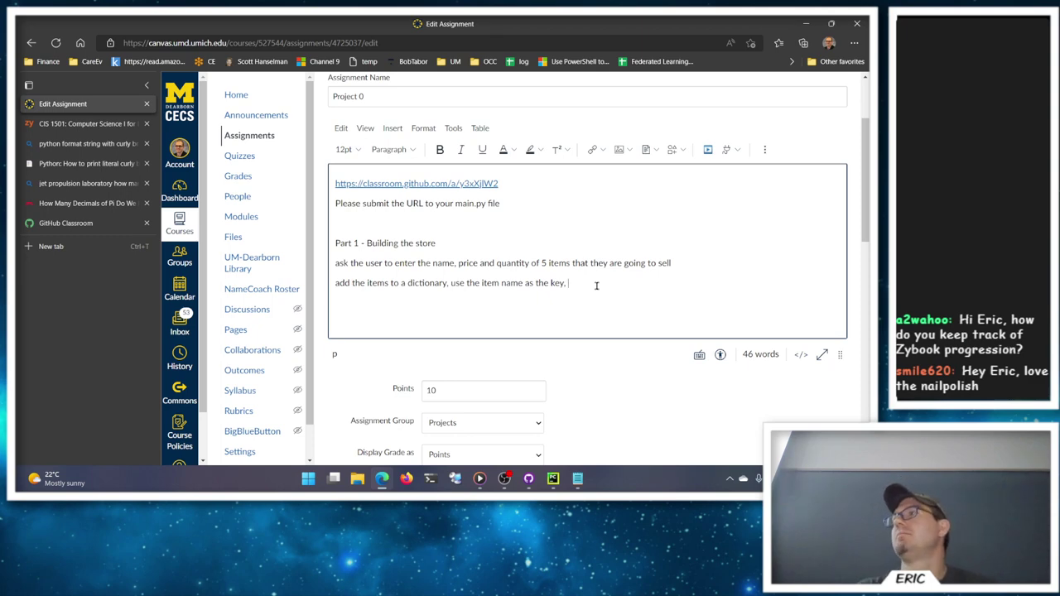
text(the )
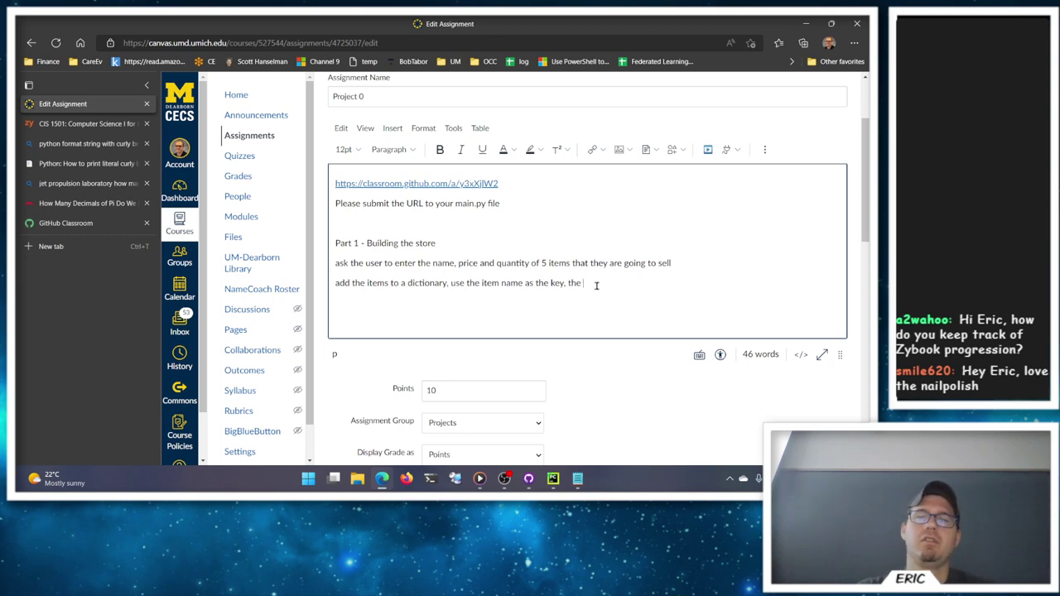
text(associated value needs to be something tht)
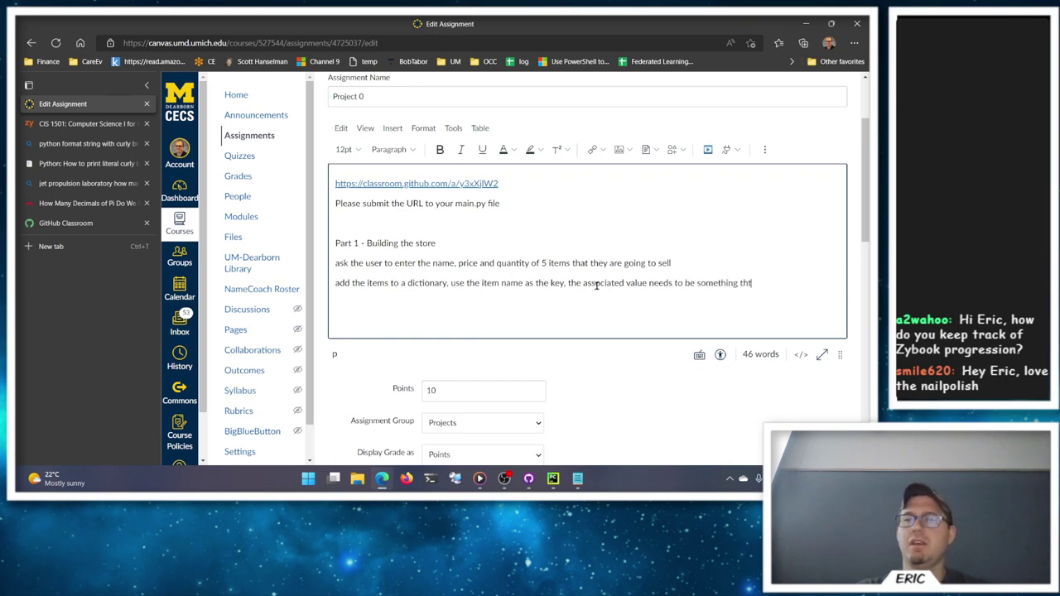
key(BackSpace)
text(at can stror)
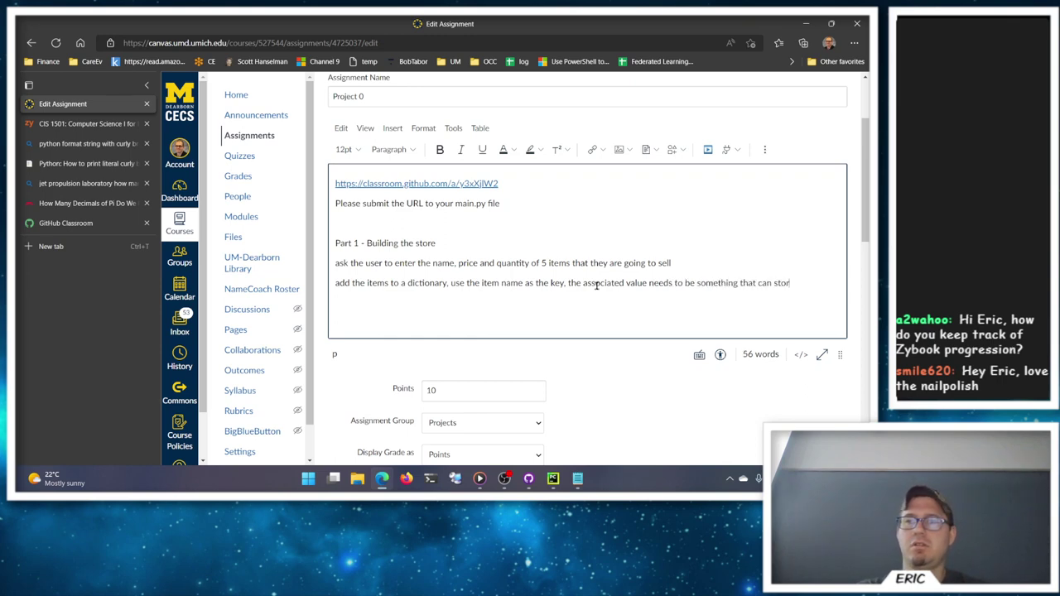
text(e price and quantity)
key(Return)
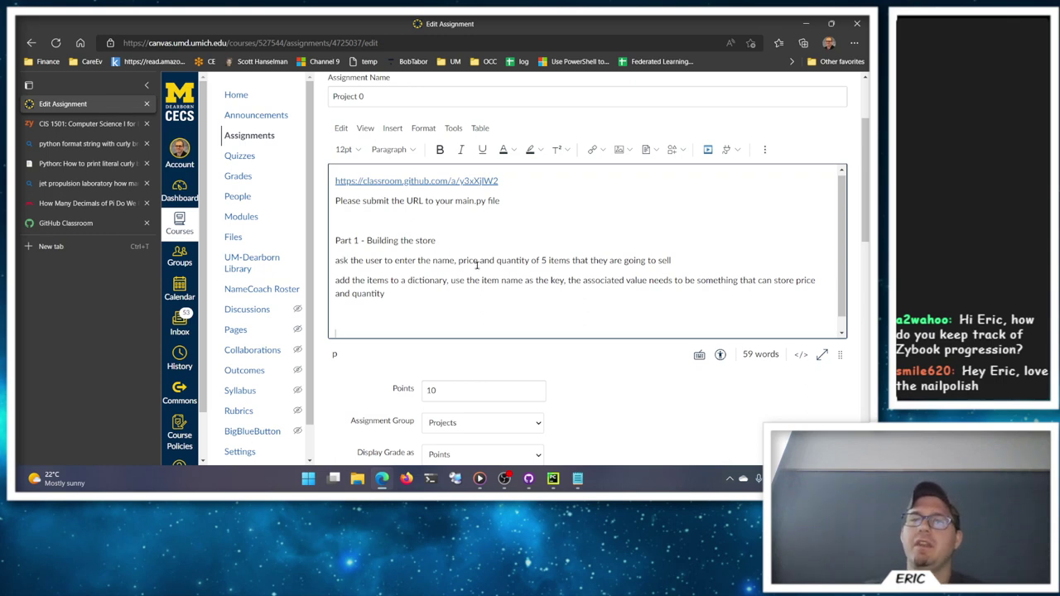
Step: Highlight "price" and "quantity" in the five-items instruction to point out which data each dictionary value must hold
drag(457, 259, 532, 260)
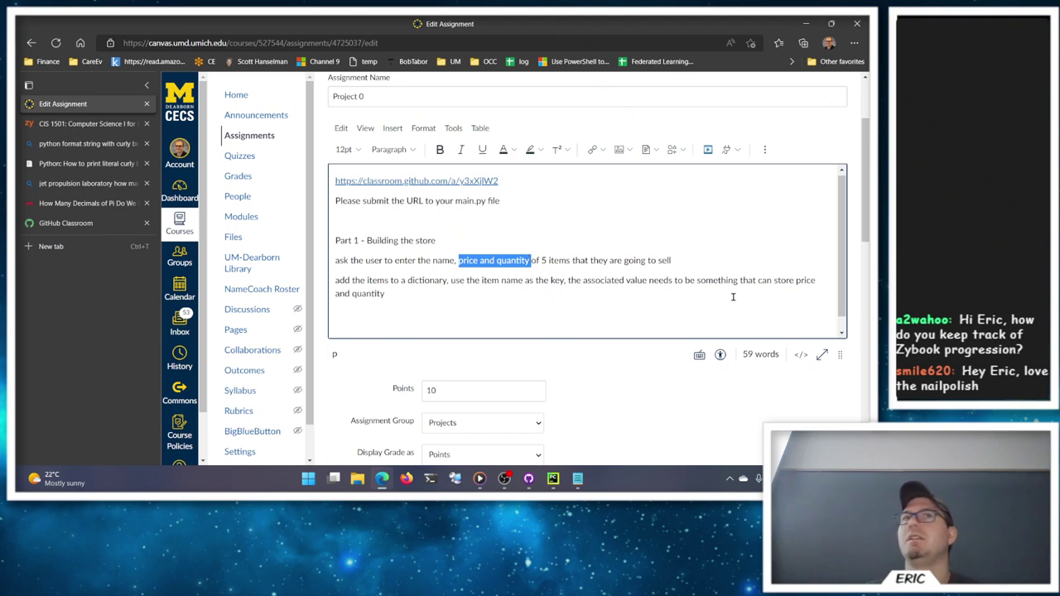
click(566, 295)
drag(457, 261, 480, 261)
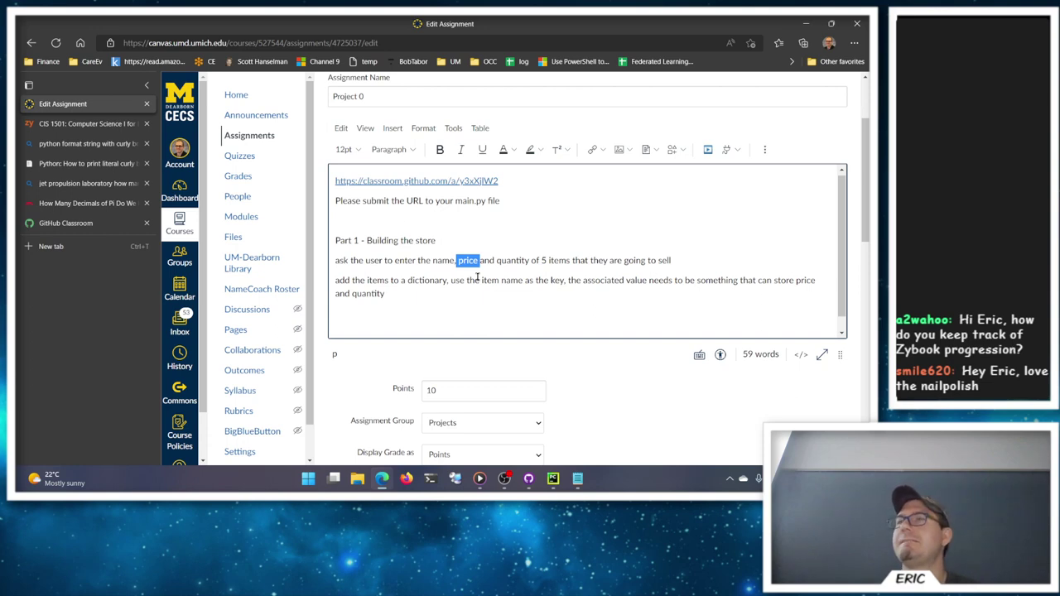
drag(495, 262, 532, 261)
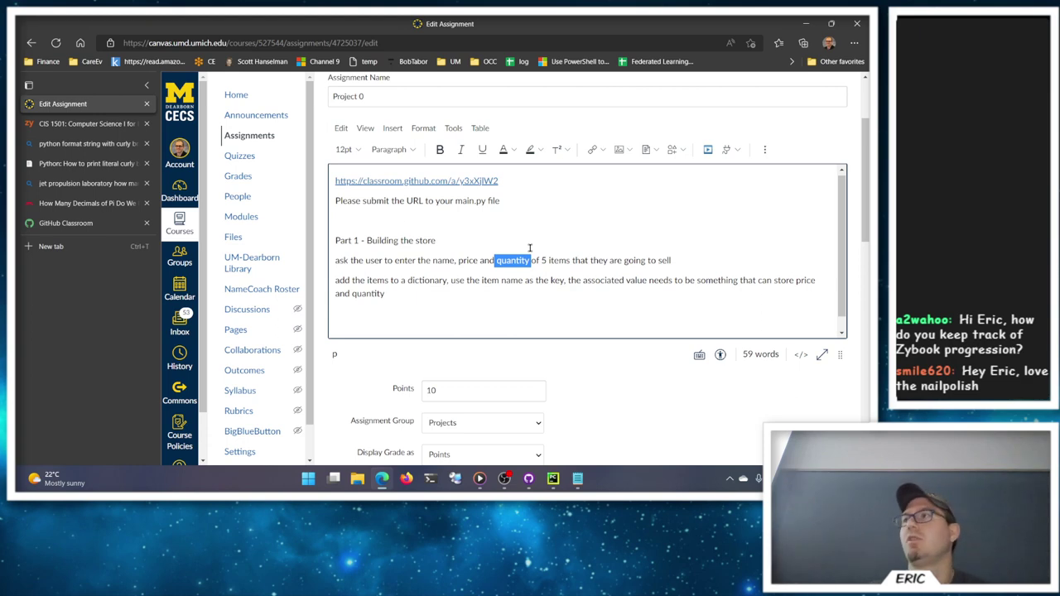
click(500, 293)
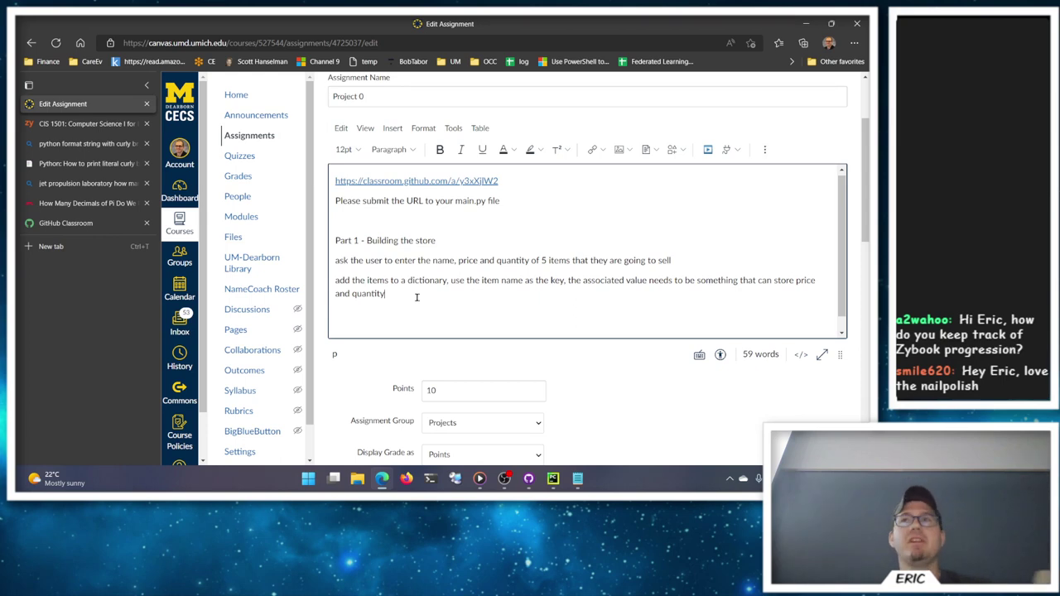
drag(458, 260, 530, 260)
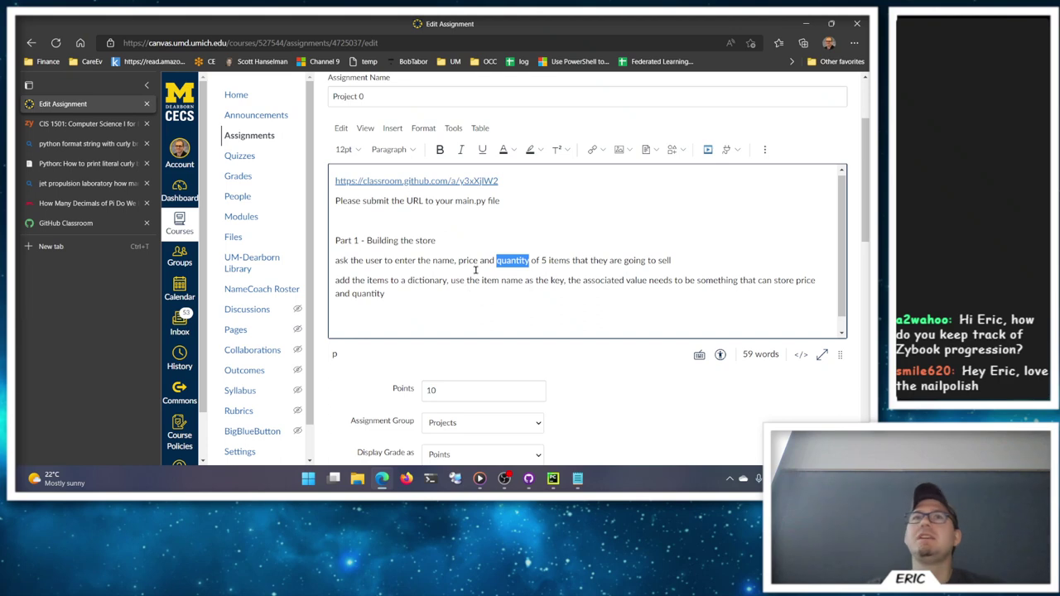
click(476, 306)
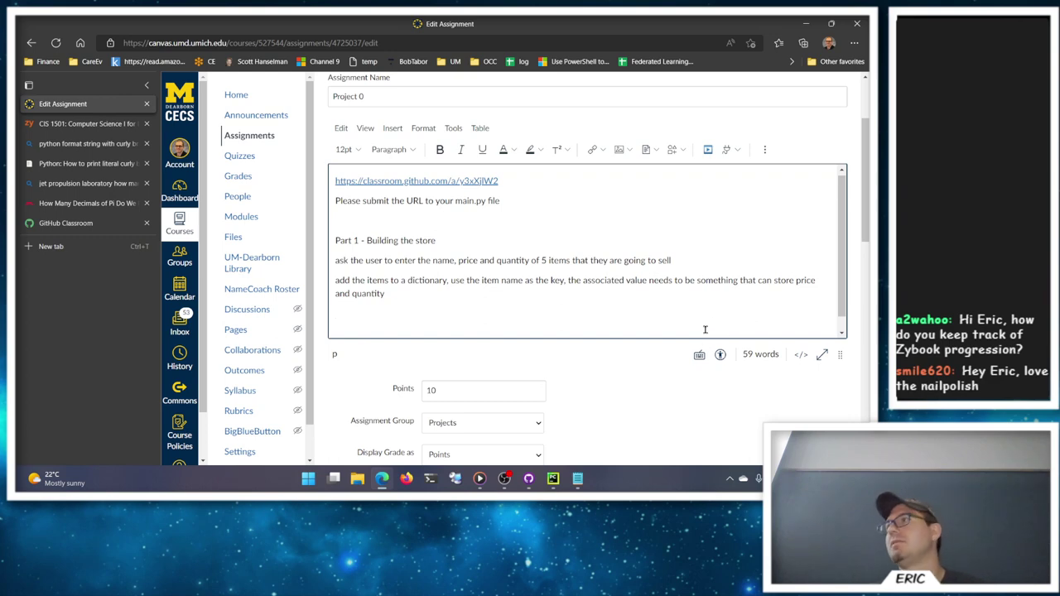
Step: Add the heading "Part 2 - Selling stuff" below the Part 1 instructions
scroll(489, 285, down, 1)
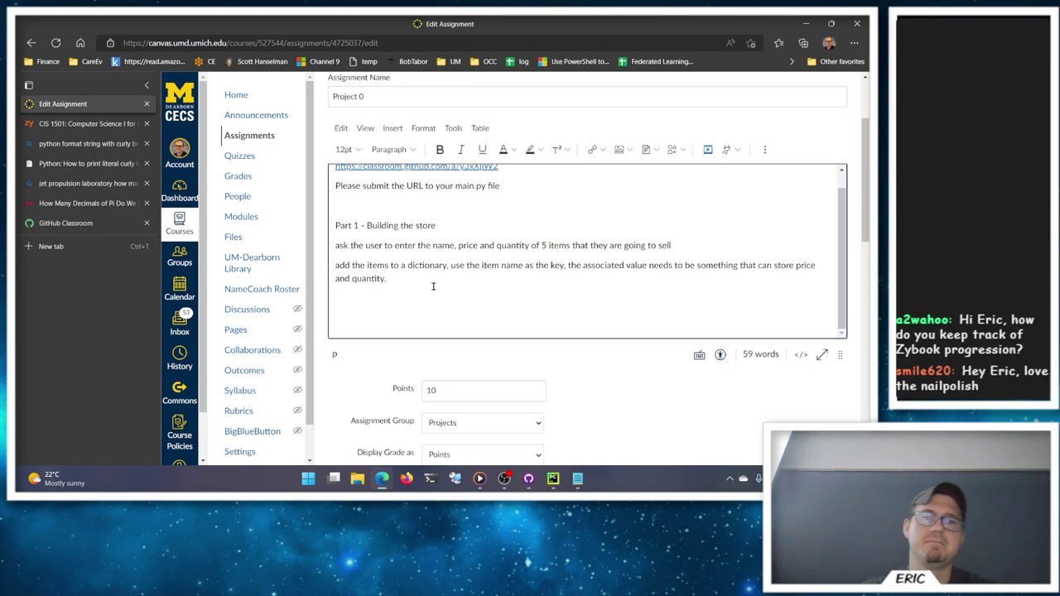
text(Part 2 - See)
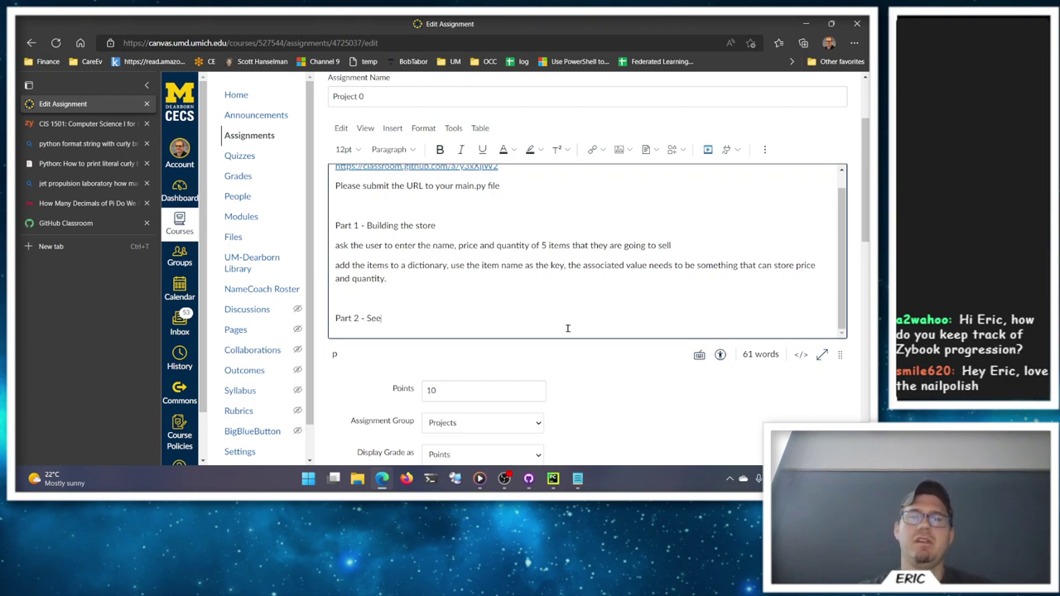
key(BackSpace)
text(lling stuff)
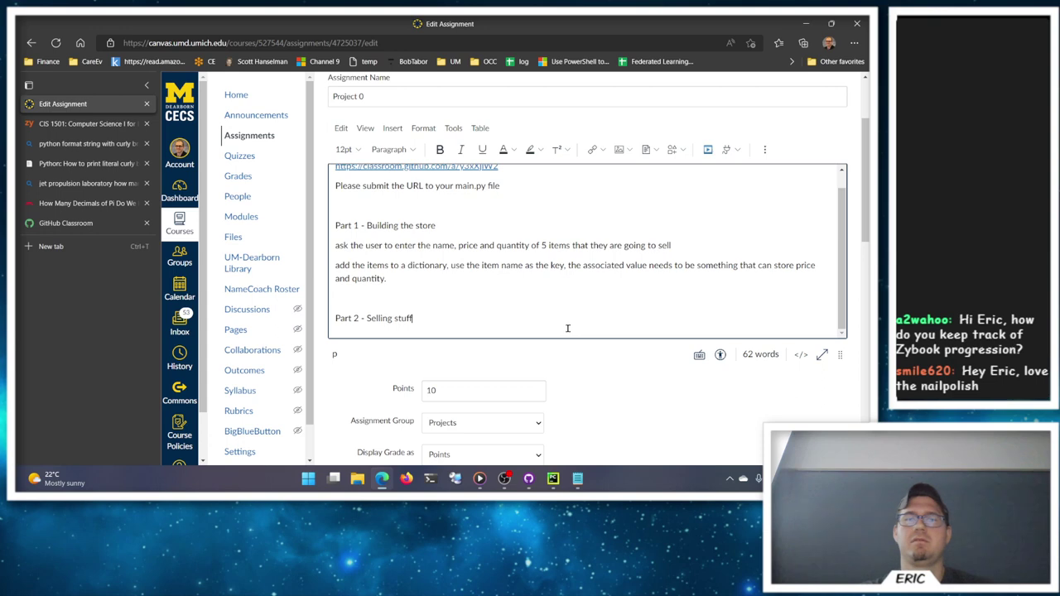
key(Return)
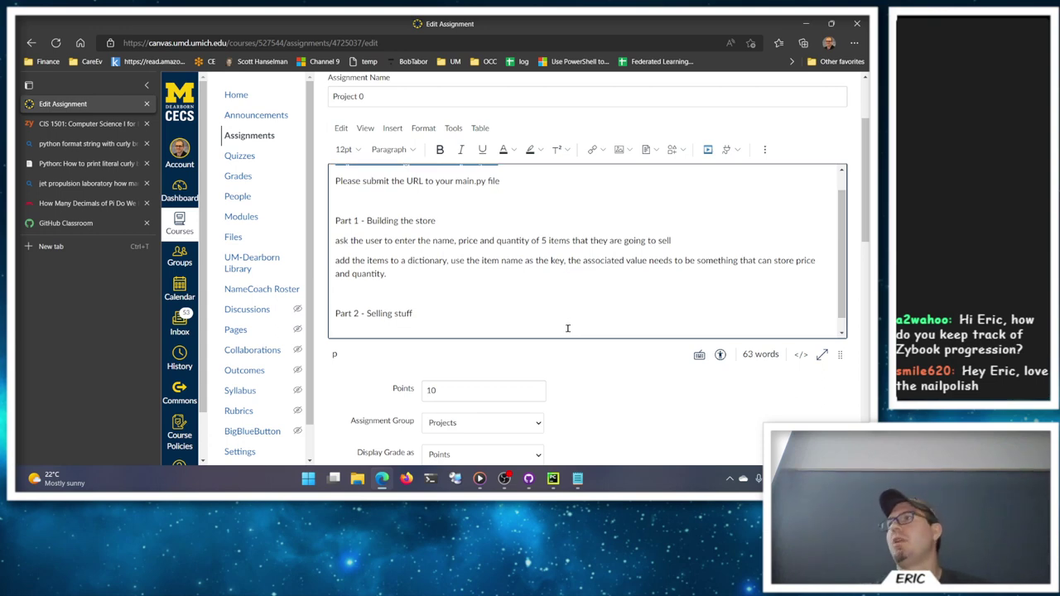
Step: Add the line "Ask the user 5 times, what do they to buy, and how many" under the Part 2 heading
text(Ask the user)
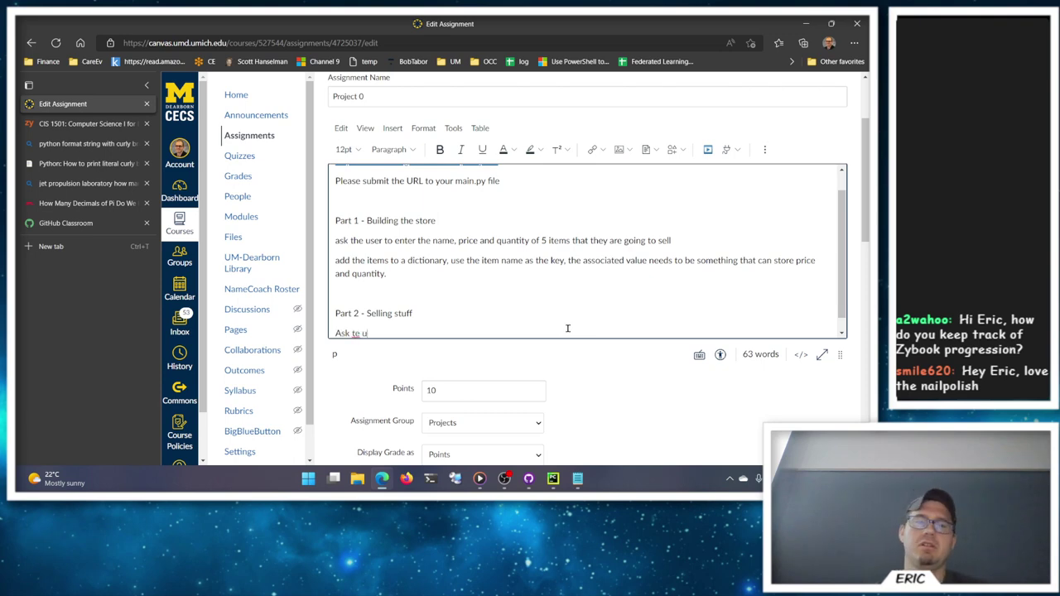
text( 5 tim)
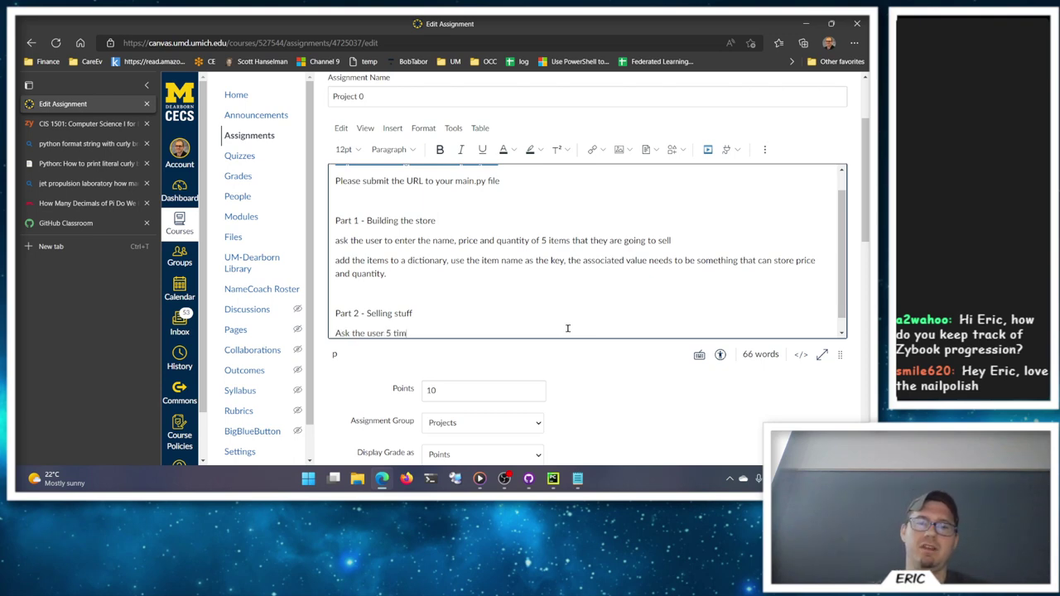
text(es, what do they )
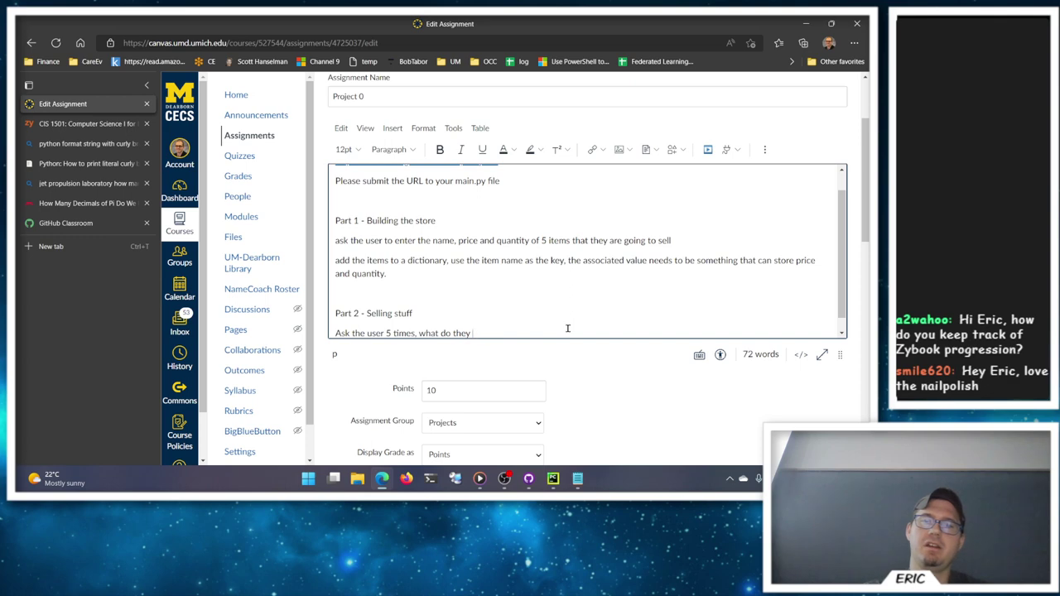
text(to buy, and how many)
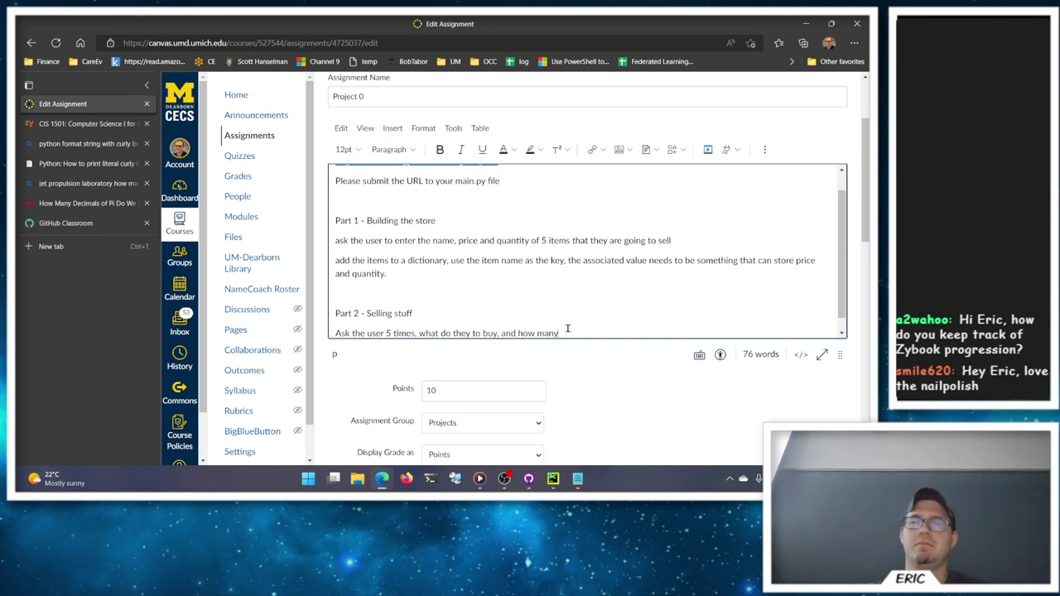
Step: Insert the line "Ask the user, how much money they have" directly under the Part 2 heading, leaving out any mention of a wallet
key(ctrl+z)
key(Return)
text(Ask the user, how much )
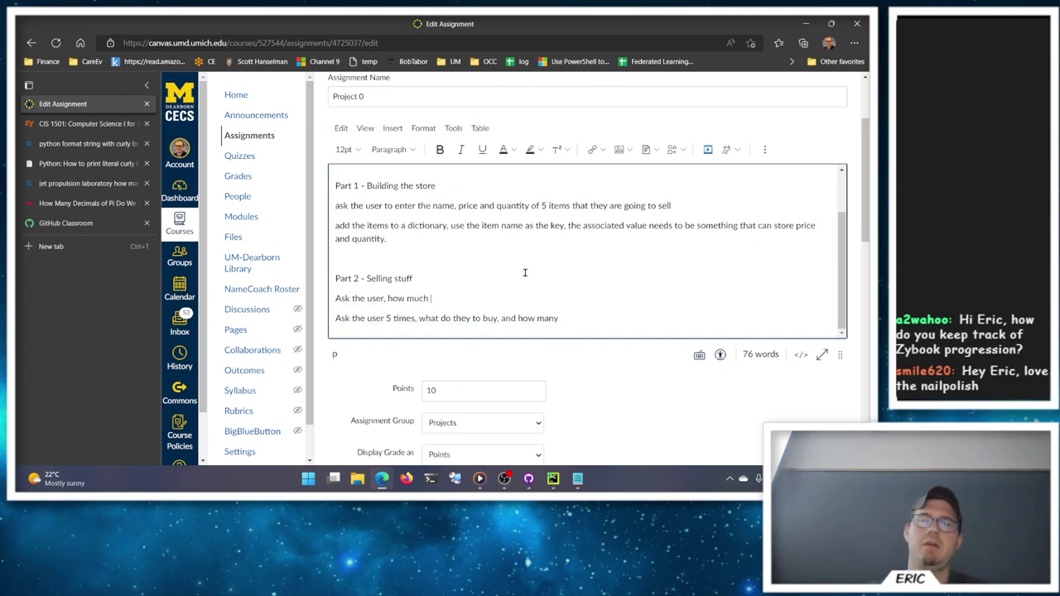
text(money they have in their wallet)
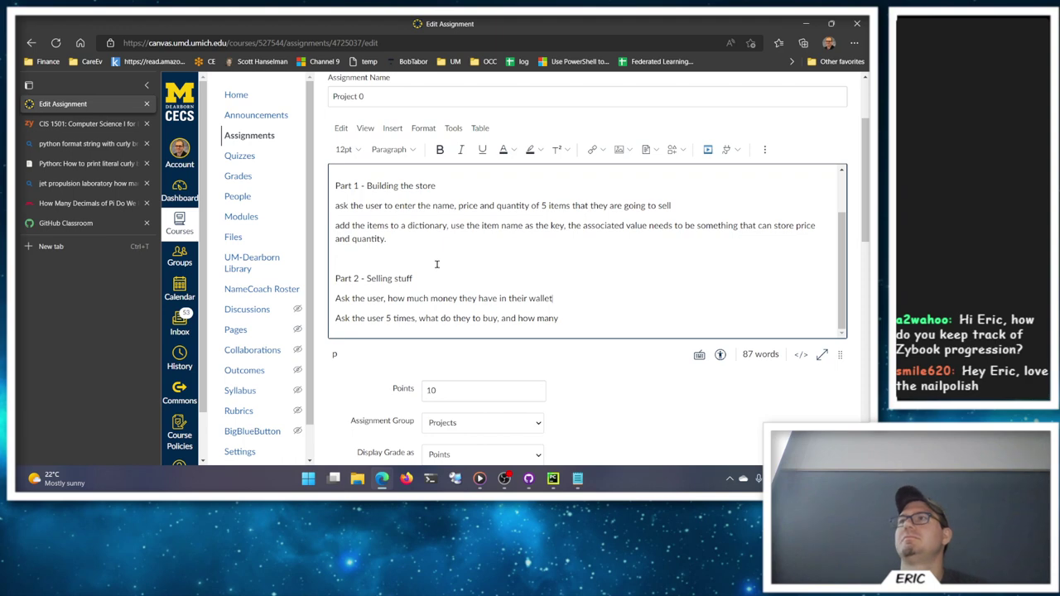
key(BackSpace)
key(BackSpace)
key(BackSpace)
key(BackSpace)
key(BackSpace)
key(BackSpace)
key(BackSpace)
key(BackSpace)
key(BackSpace)
key(BackSpace)
key(BackSpace)
key(BackSpace)
key(BackSpace)
key(BackSpace)
key(BackSpace)
key(BackSpace)
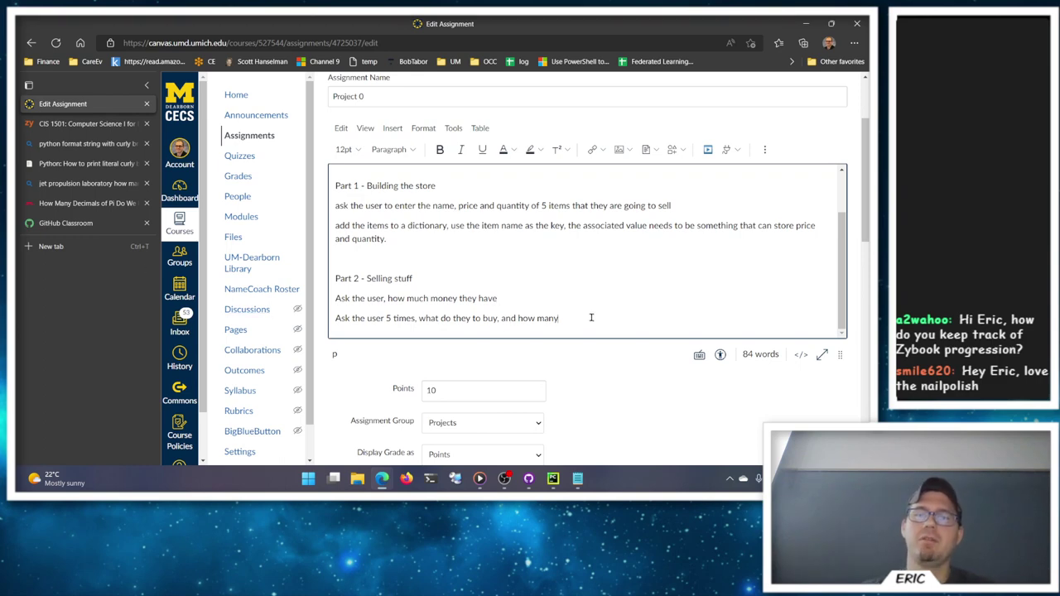
Step: Add the line "calculate the total cost and subtract it from the money they have ( if they don't have enough money, tell them NO )"
key(Return)
text(calculat)
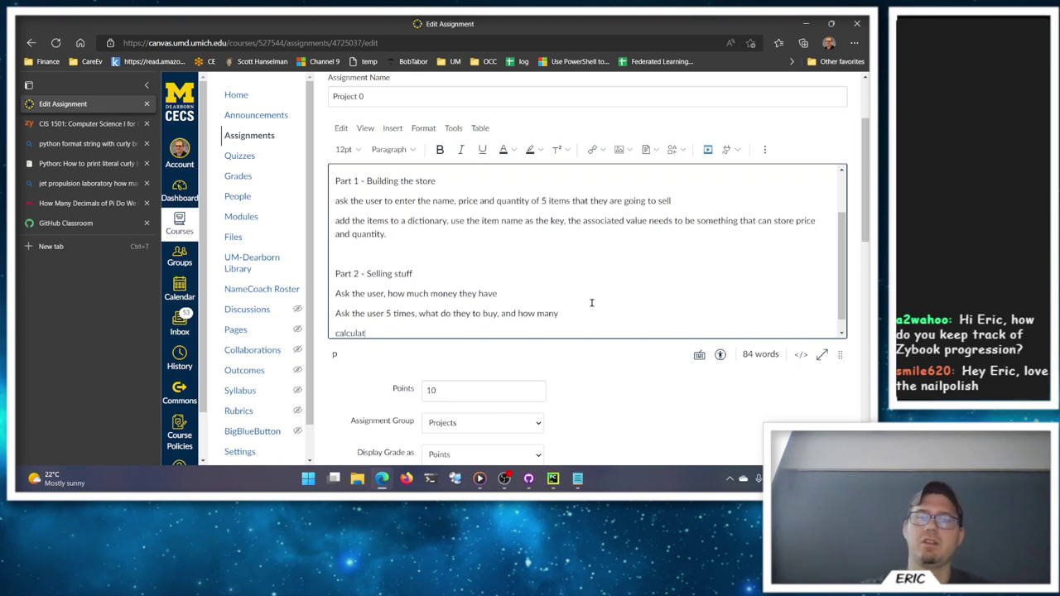
text(e the total cost an)
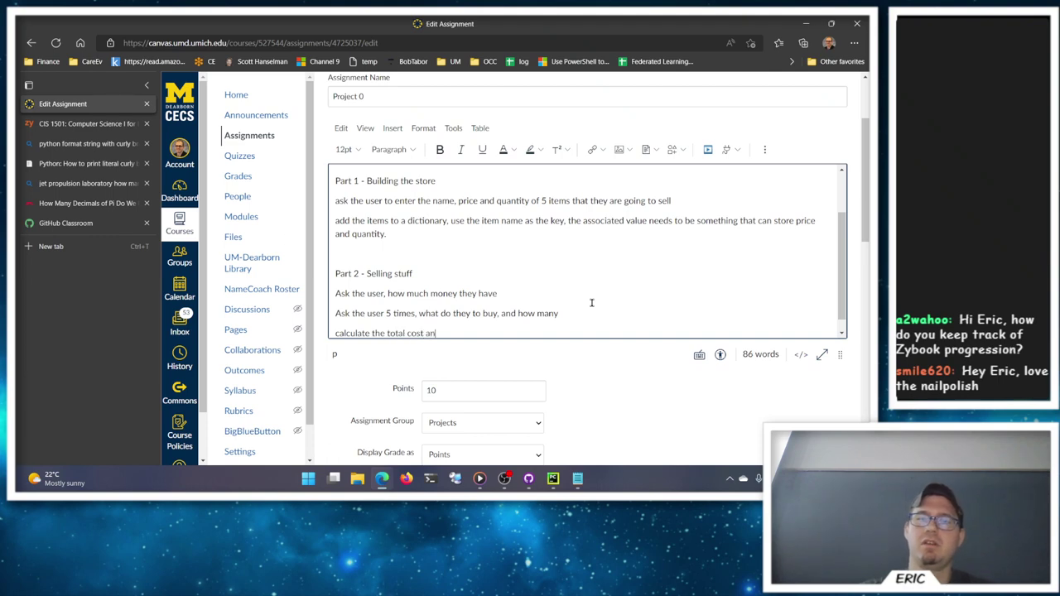
text(d subtract it )
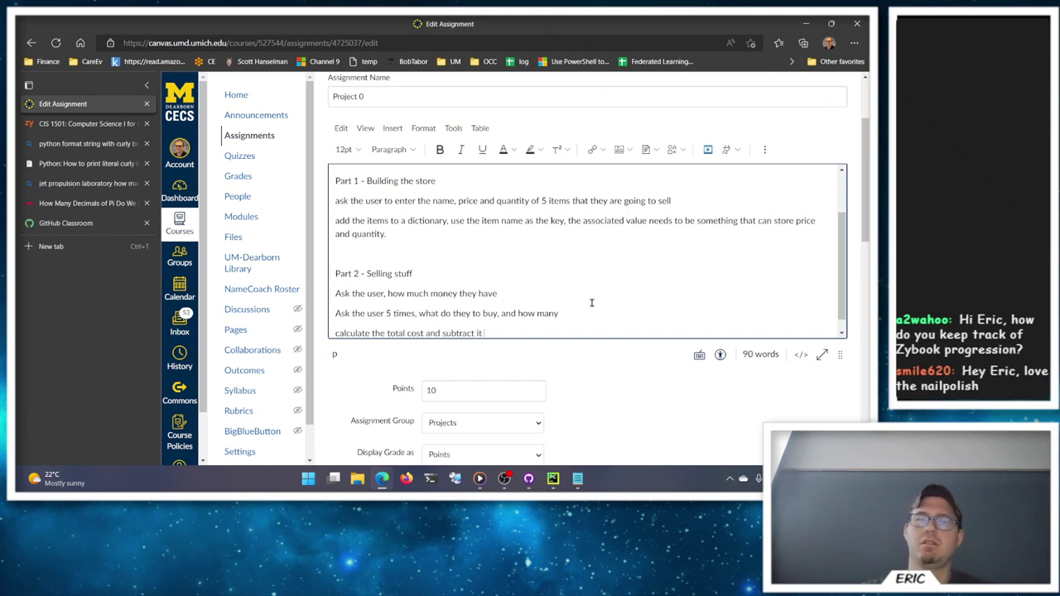
text(from the money they)
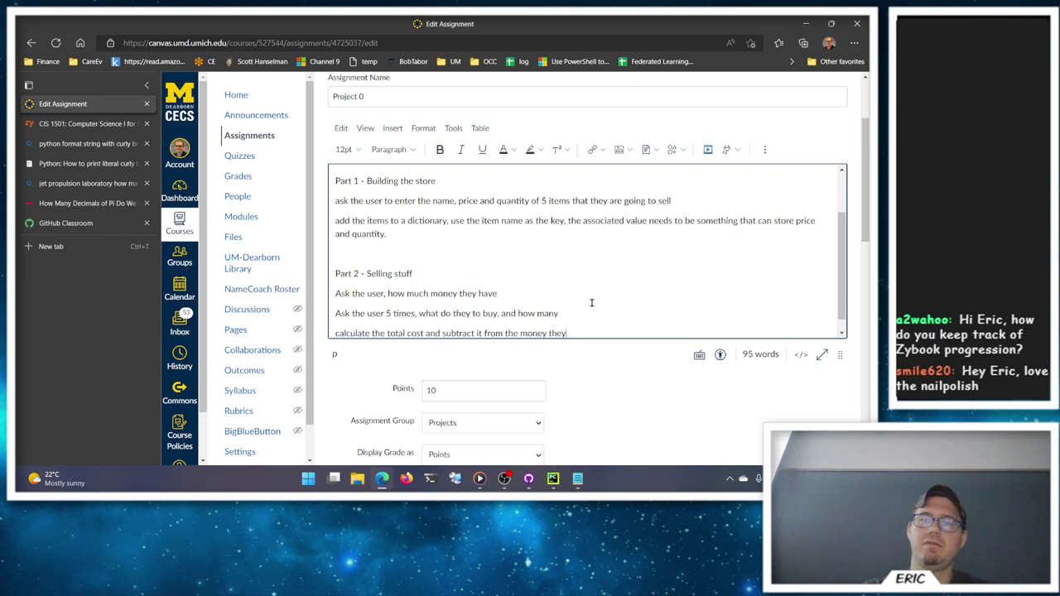
text( have (if they don't havve)
key(BackSpace)
key(BackSpace)
text(e eno)
key(BackSpace)
key(BackSpace)
key(BackSpace)
key(BackSpace)
key(BackSpace)
text(ey don't have enough money, tell them NO ))
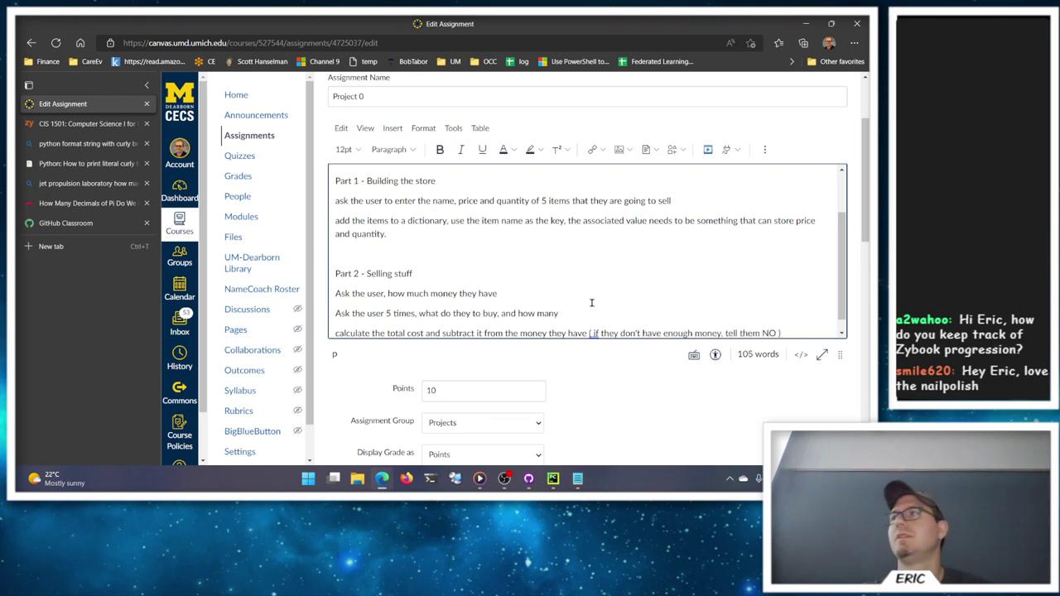
key(Return)
scroll(795, 321, down, 1)
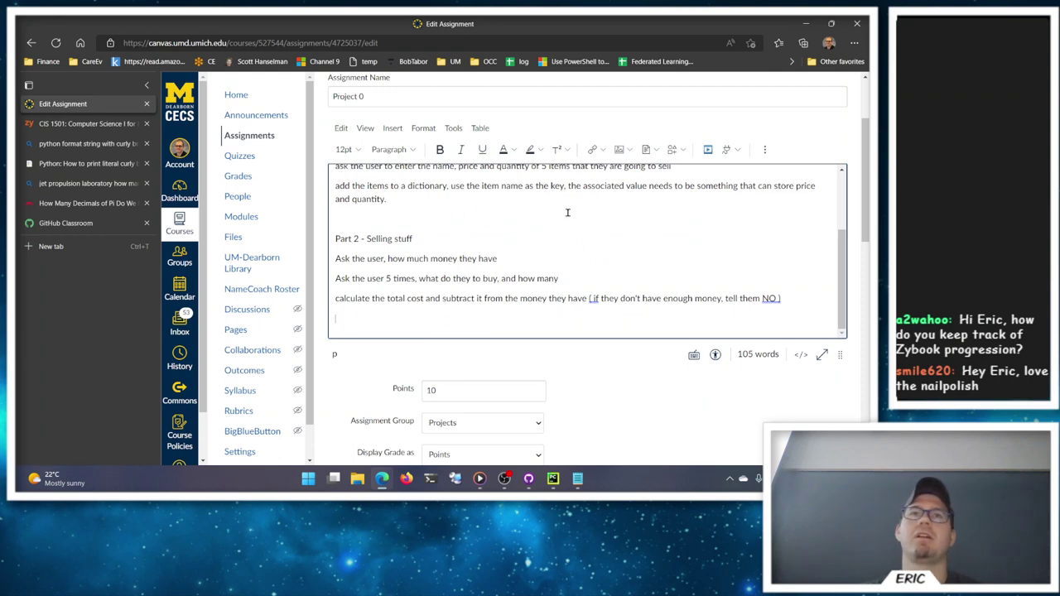
Step: Insert the note "[ we'll get to that in week 4 ]" after "tell them NO" inside the total-cost line's parentheses
drag(593, 298, 776, 298)
click(778, 300)
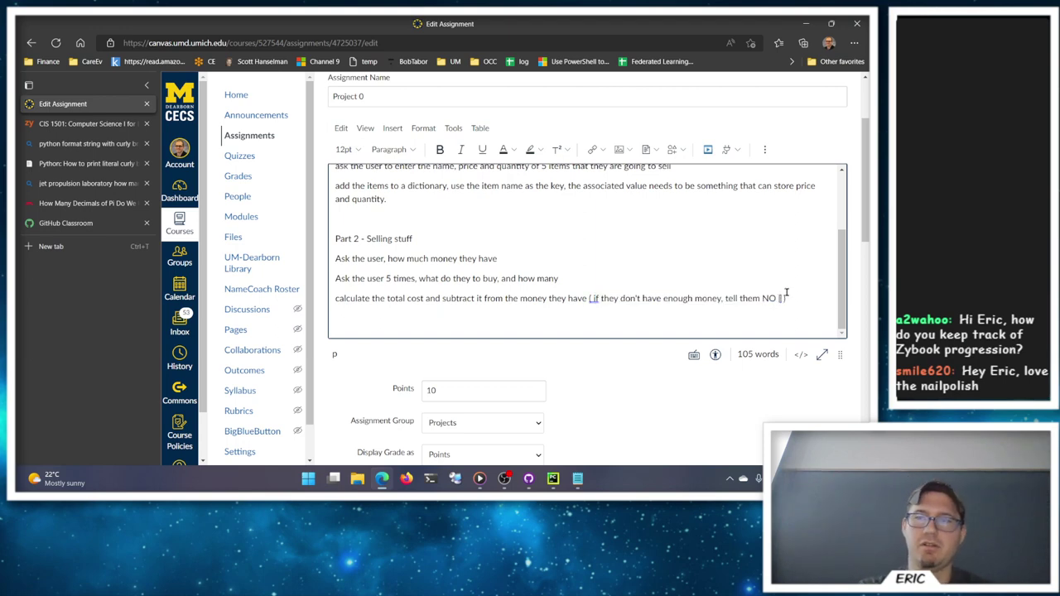
text(we'll get to that ne)
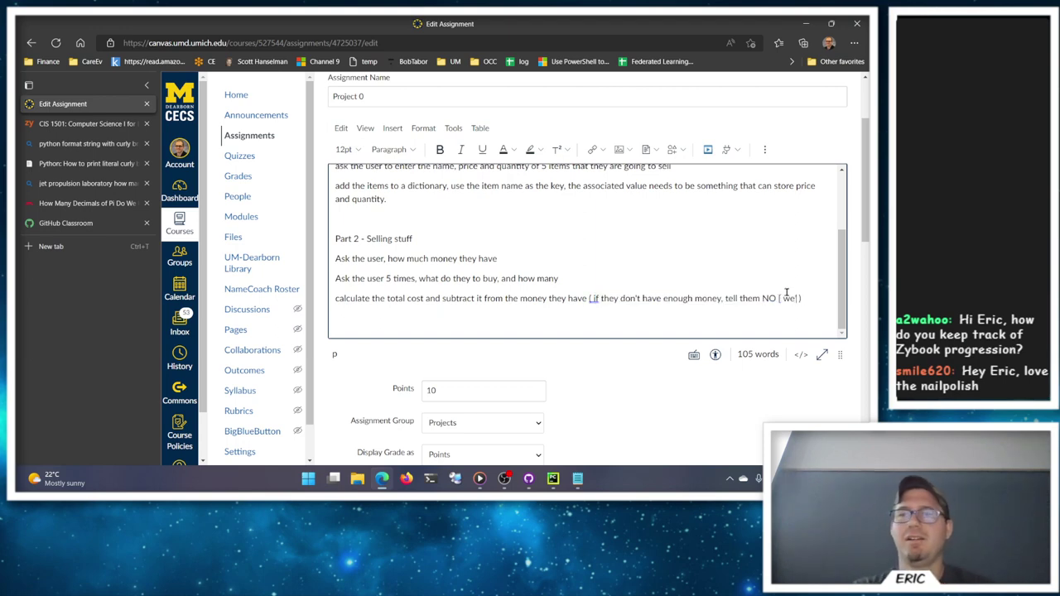
text(xt week)
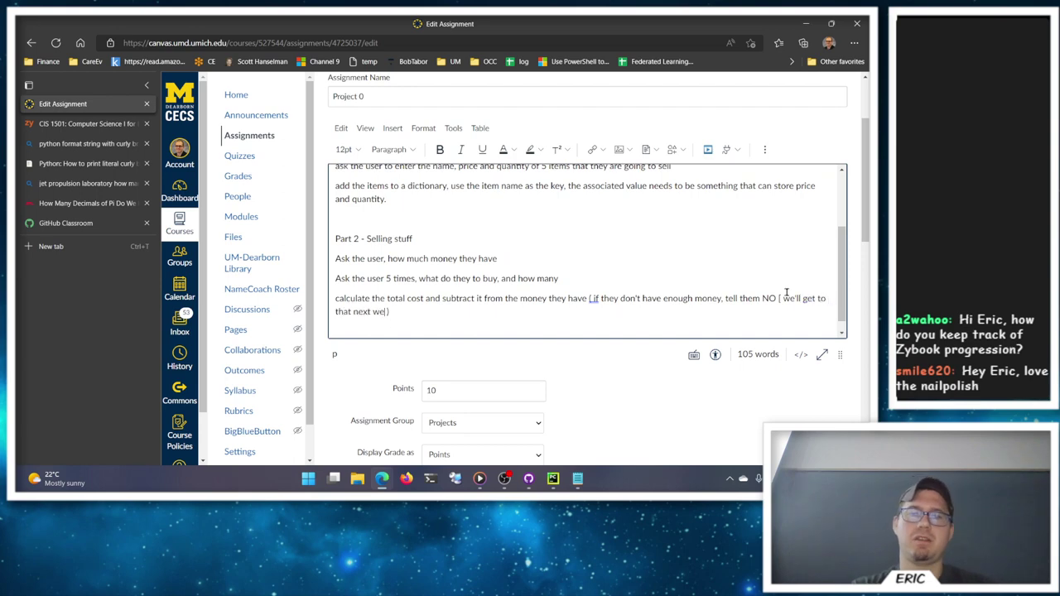
key(BackSpace)
key(BackSpace)
key(BackSpace)
key(BackSpace)
key(BackSpace)
key(BackSpace)
key(BackSpace)
key(BackSpace)
key(BackSpace)
text(in week 4)
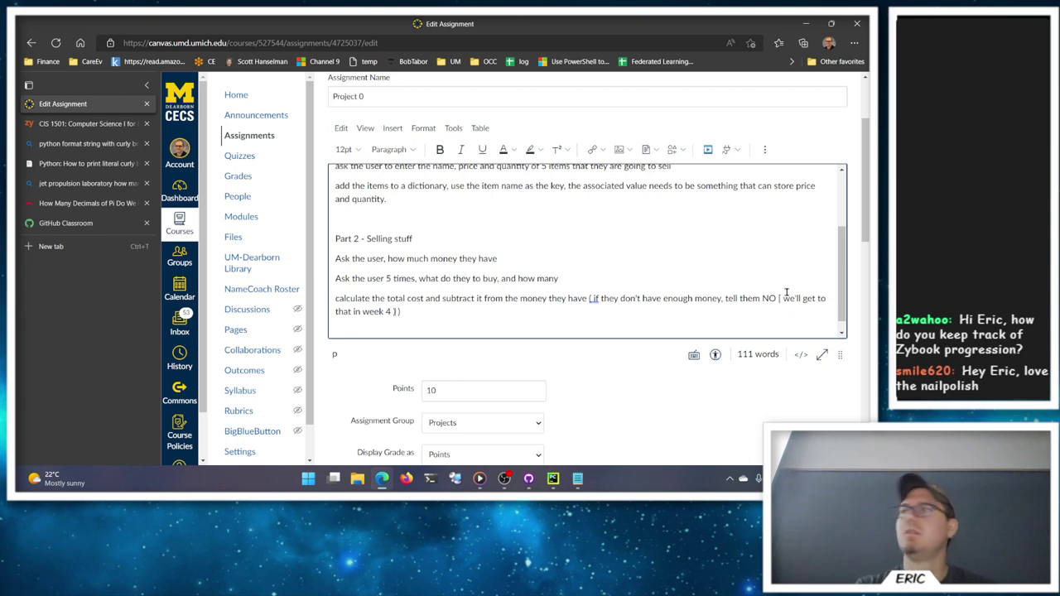
Step: Add the line "reduce the quantity in our item dictionary ( if we don't have enough quantity, also tell them NO )"
click(548, 312)
key(Return)
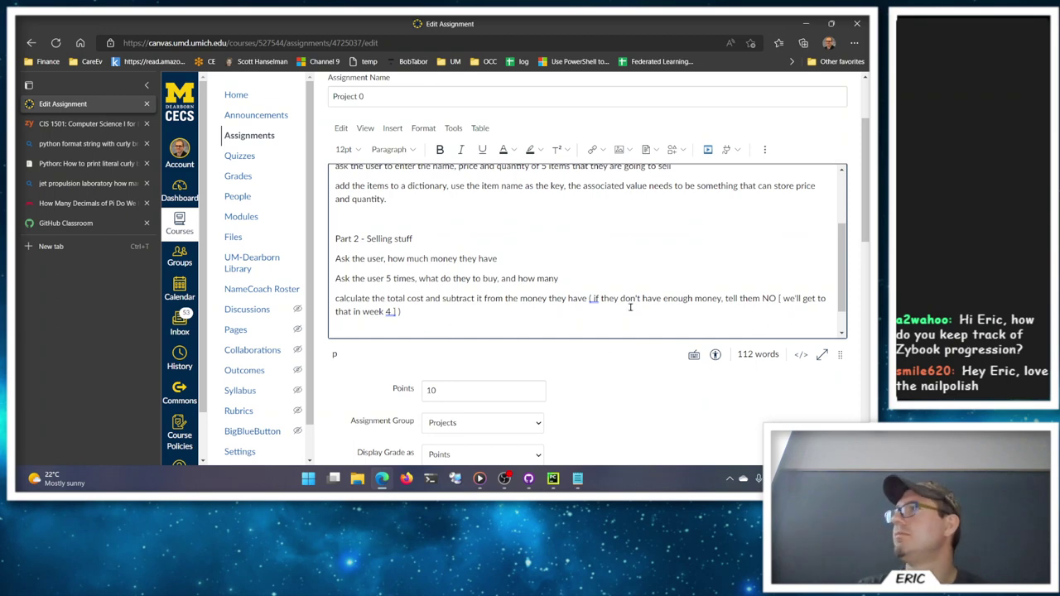
text(reduce the quantity in our item dictionary)
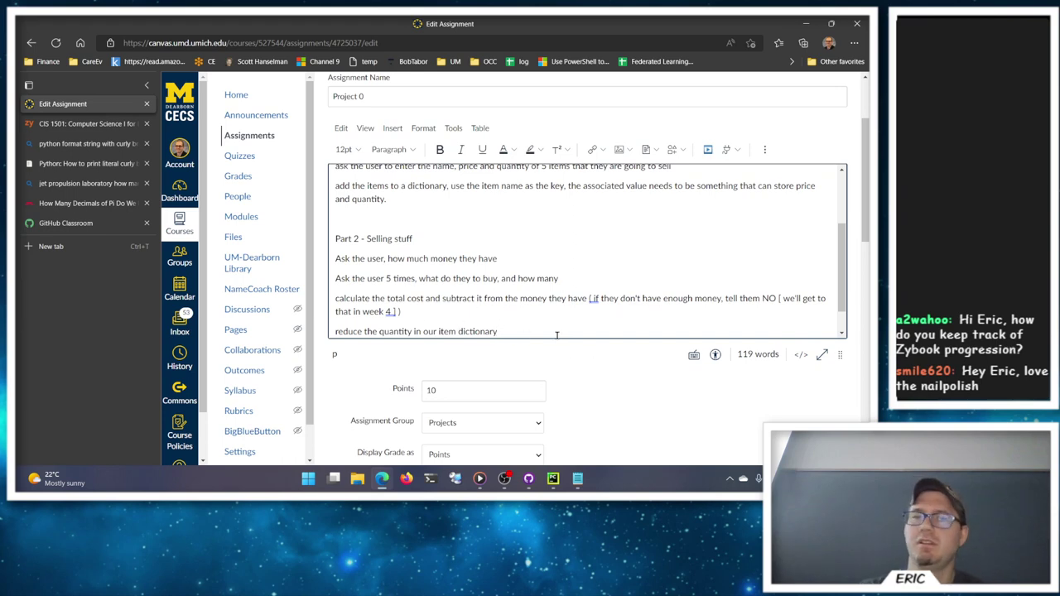
text( ( if we d)
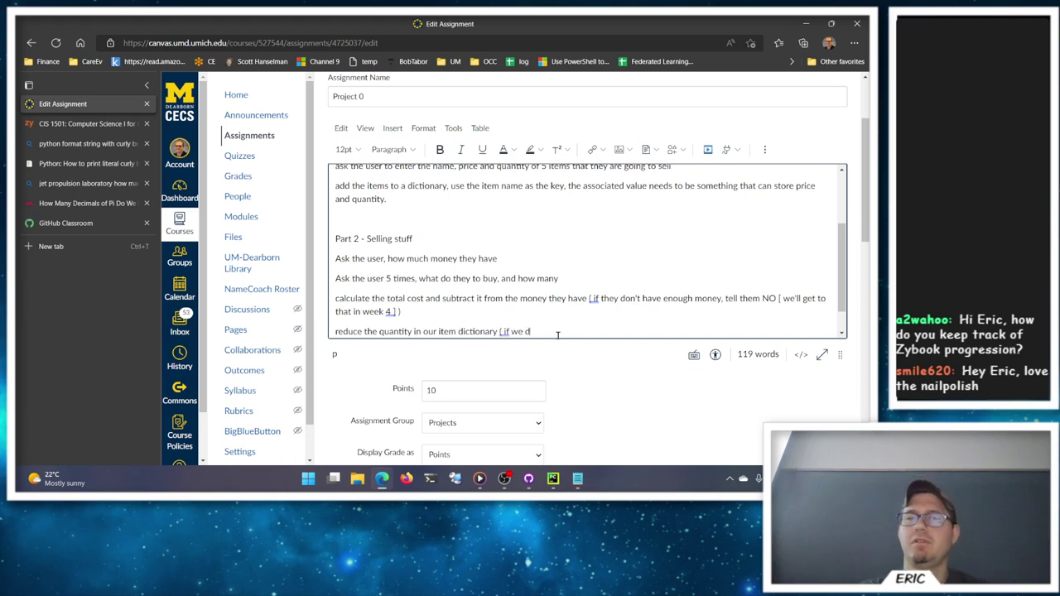
text(on't have enough quant)
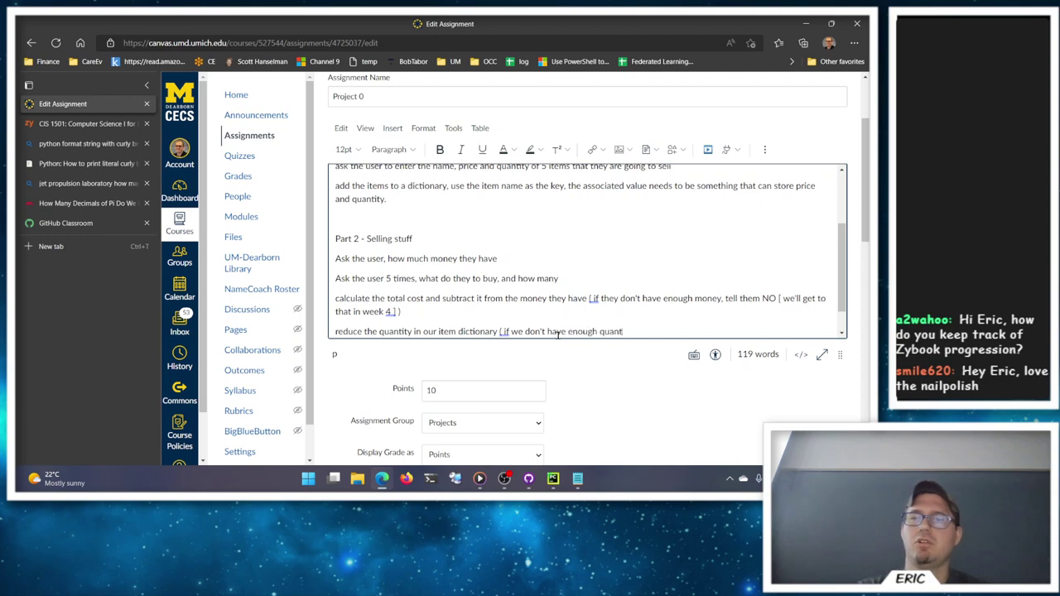
text(ity, also tell them NO ))
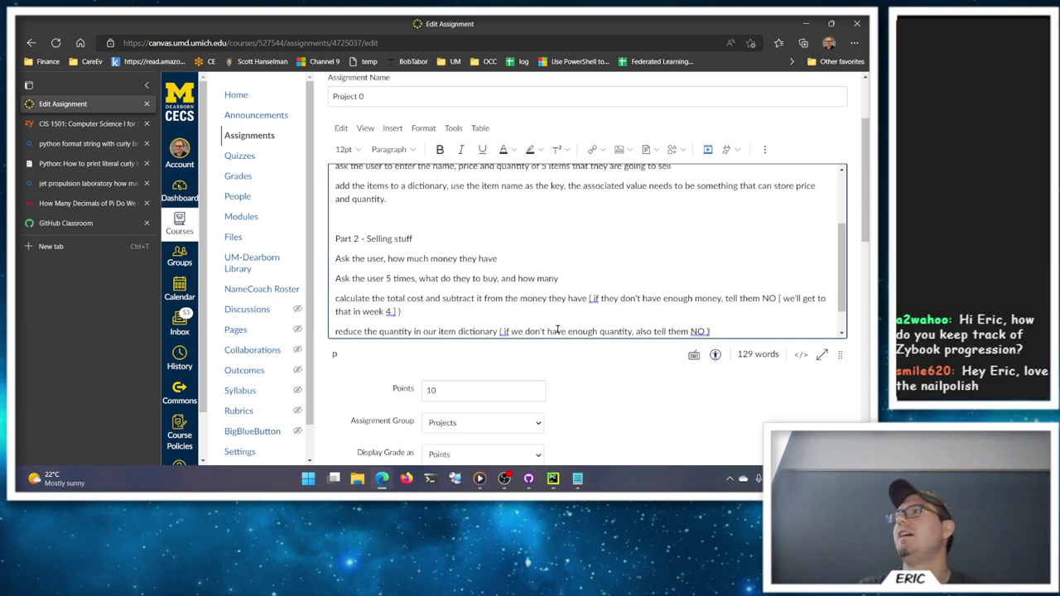
scroll(586, 328, down, 1)
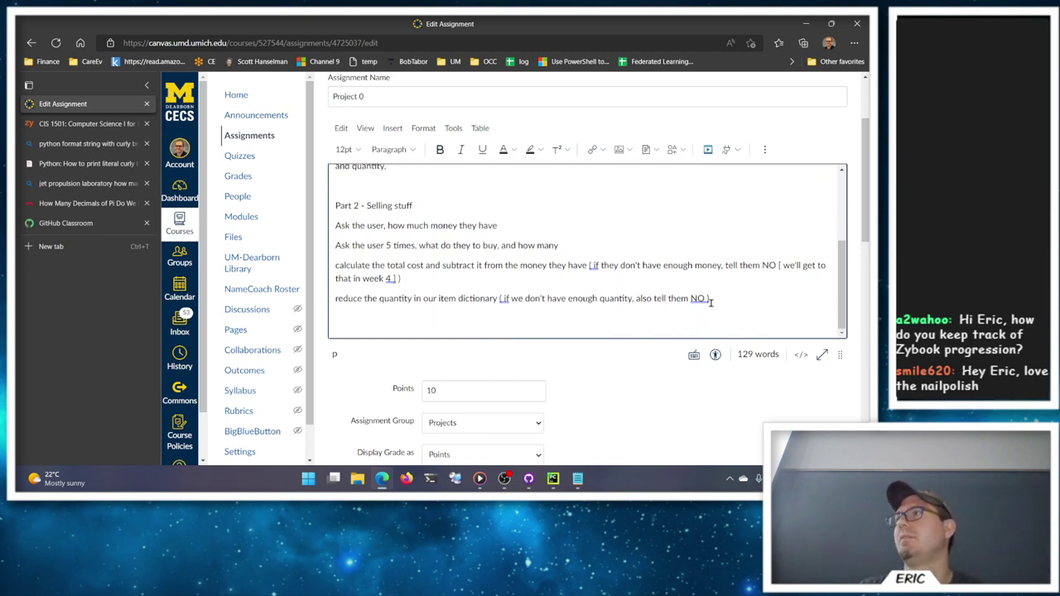
mouse_move(702, 299)
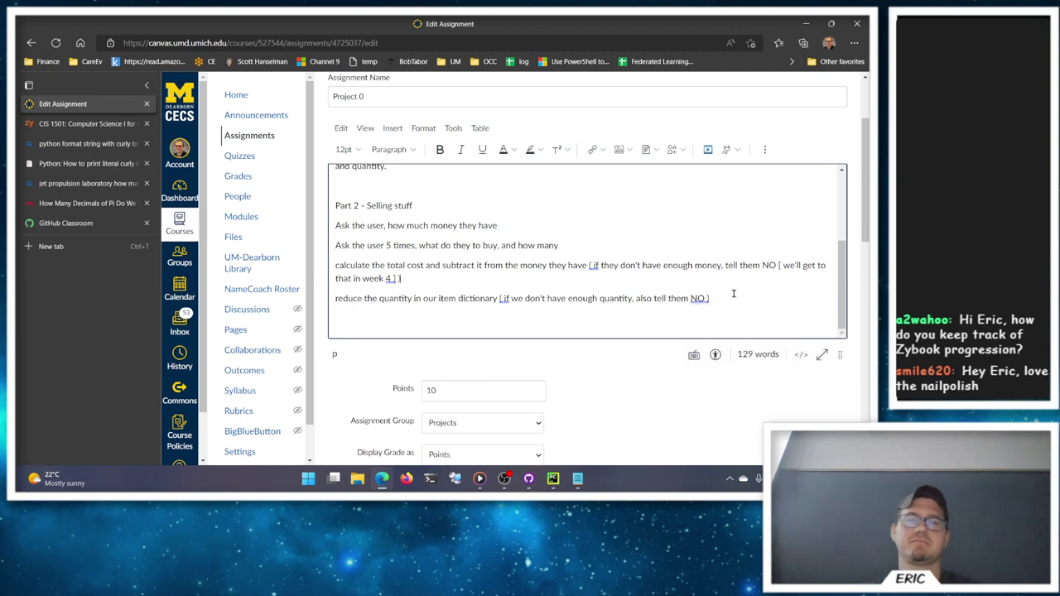
Step: Add the line "track the cheapest item they bought, and the most expensive item they bought, and the total amount spent"
key(Return)
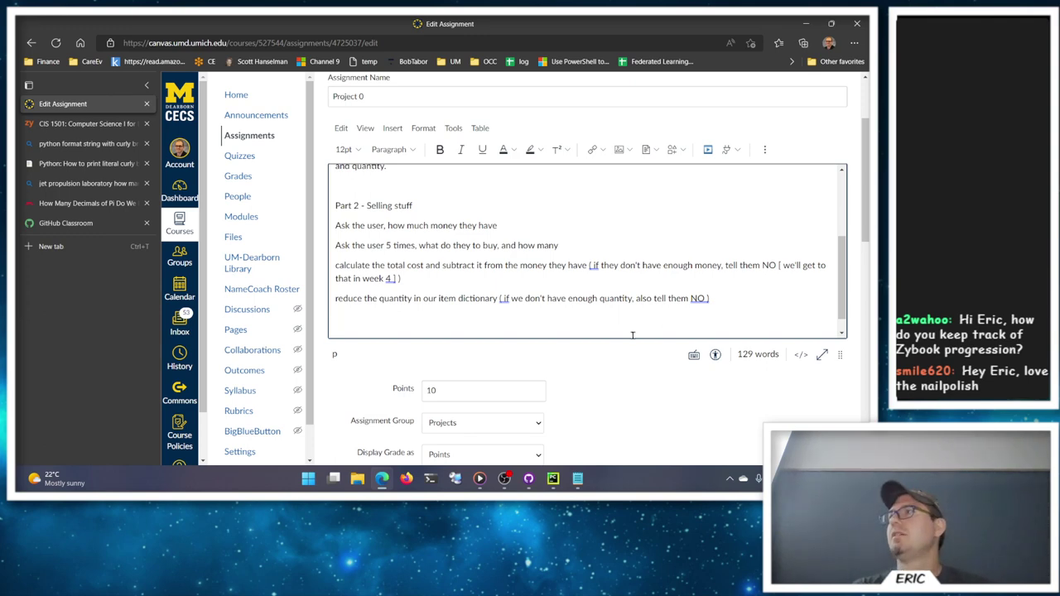
text(track t)
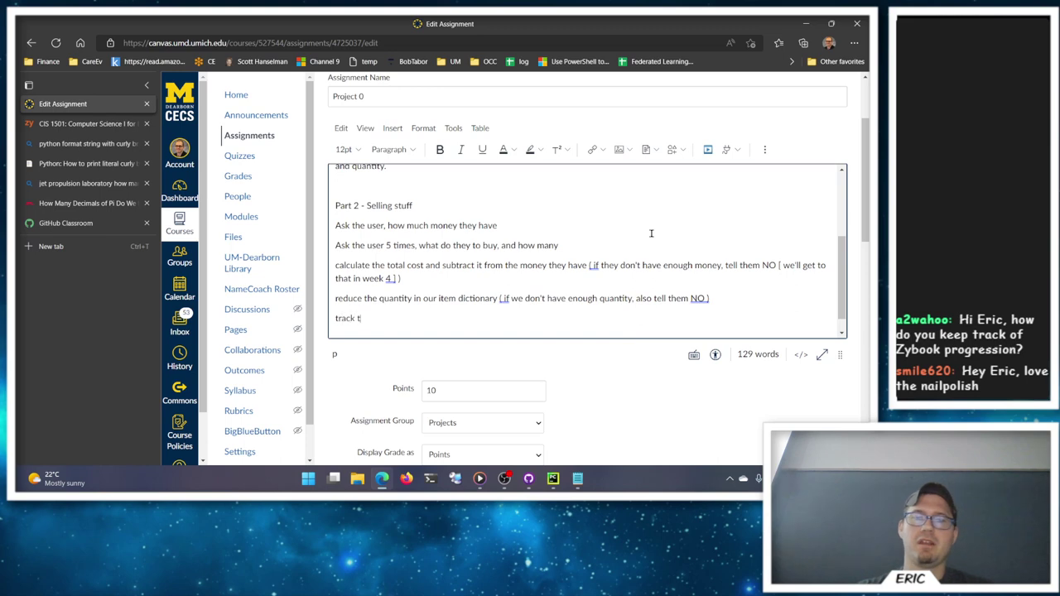
text(he cheapes)
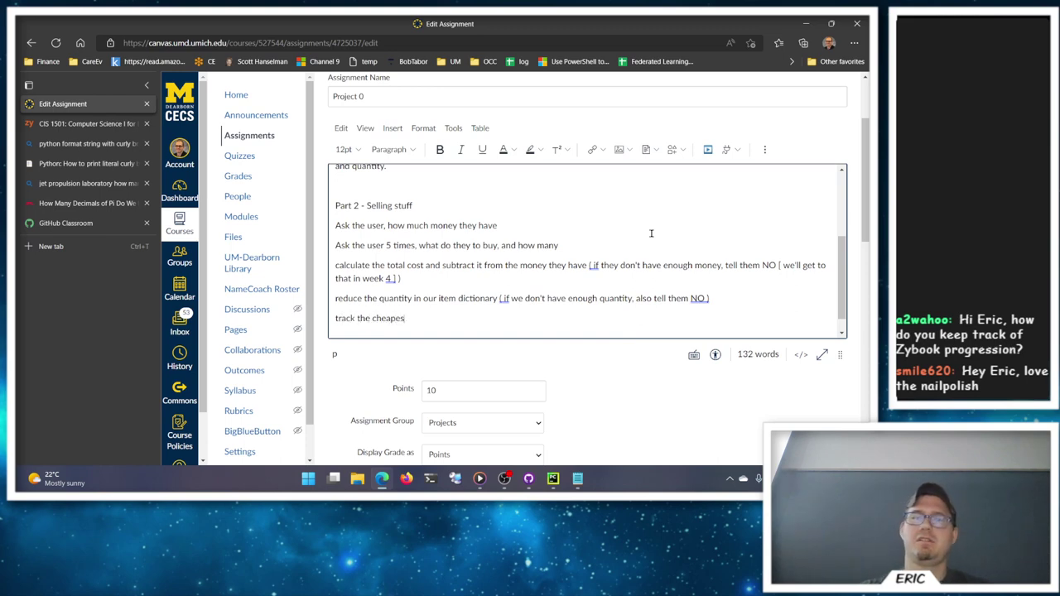
text(t item they bought, and)
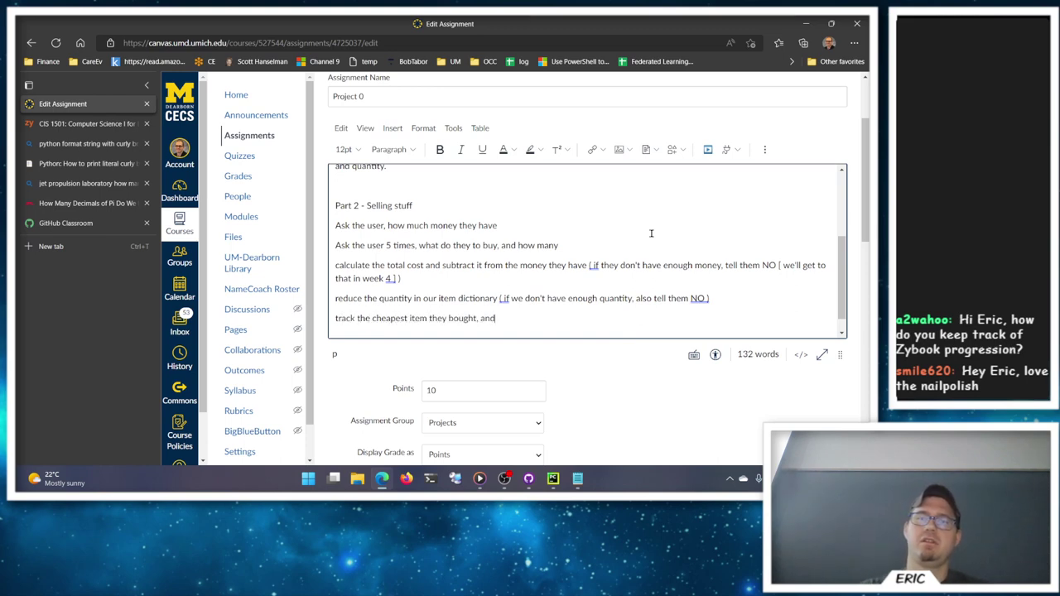
text( the most expensive item they bought, and t)
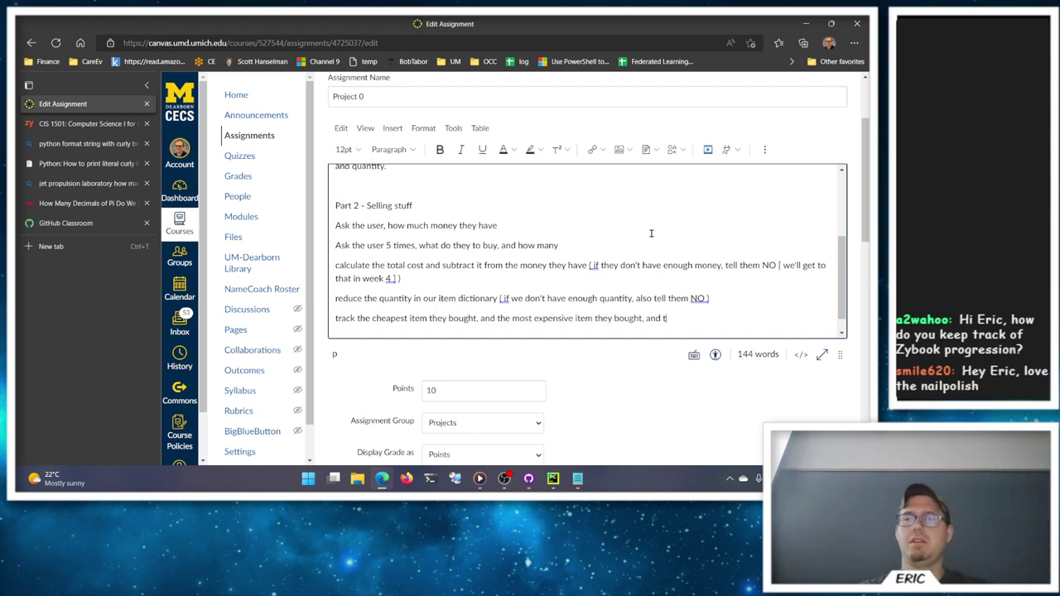
text(he total amount spent)
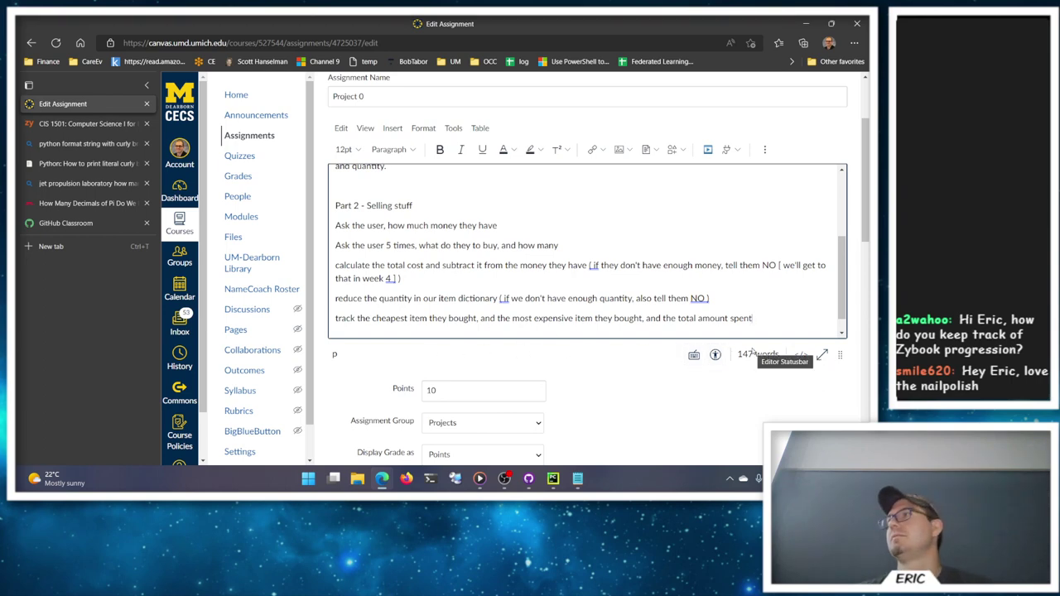
Step: Highlight the line about tracking purchases and the week 4 note to point them out
drag(757, 318, 330, 321)
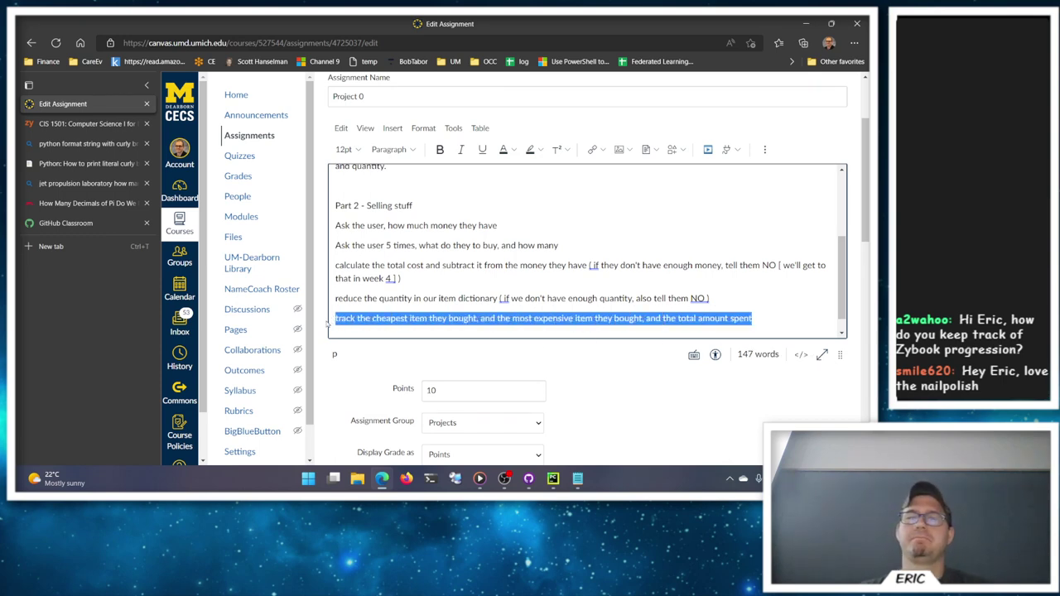
click(776, 320)
drag(775, 320, 329, 319)
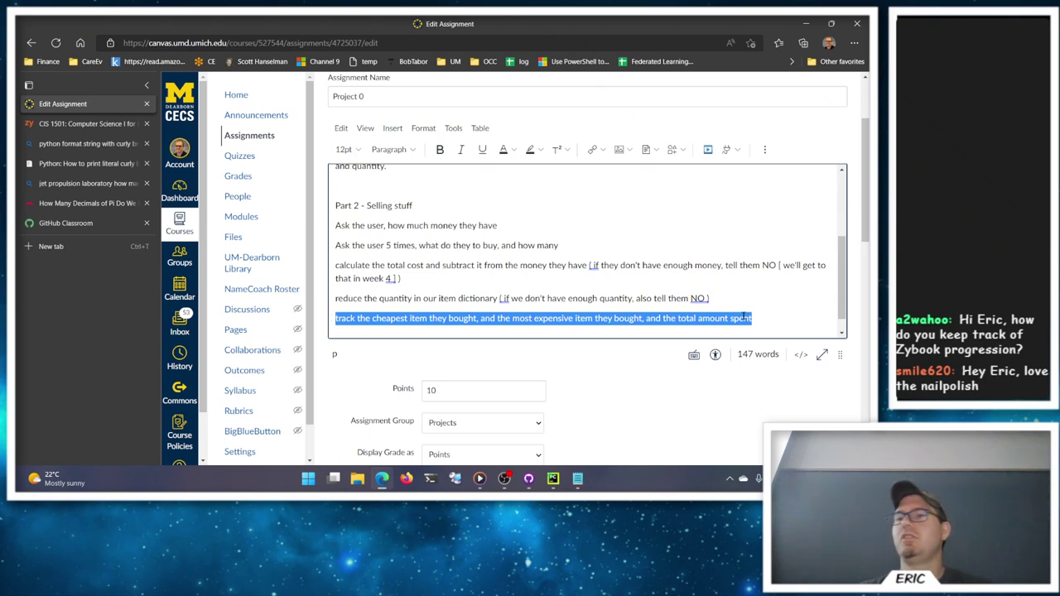
drag(771, 283, 779, 259)
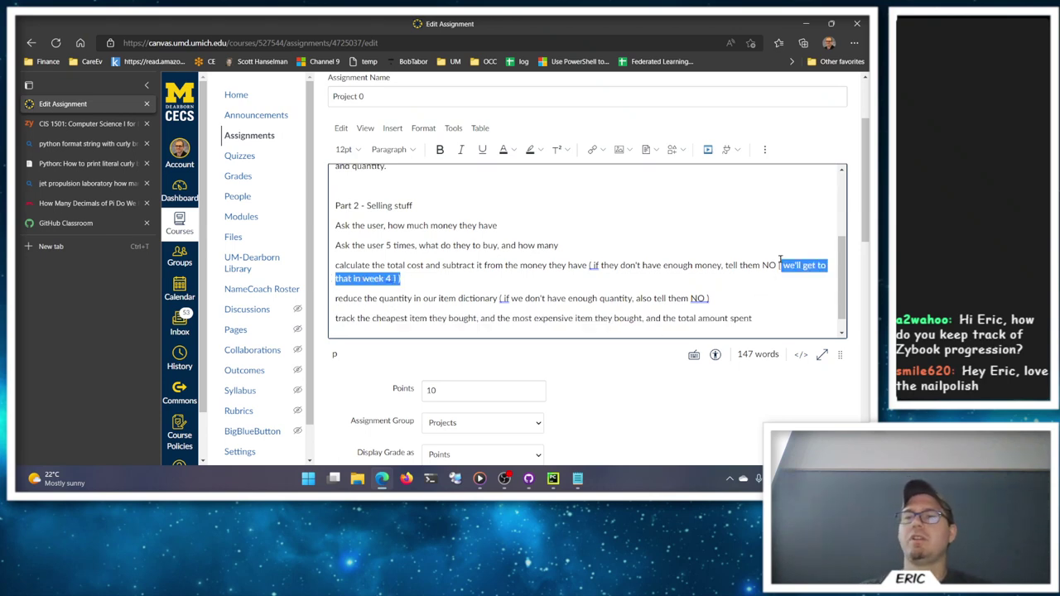
click(764, 322)
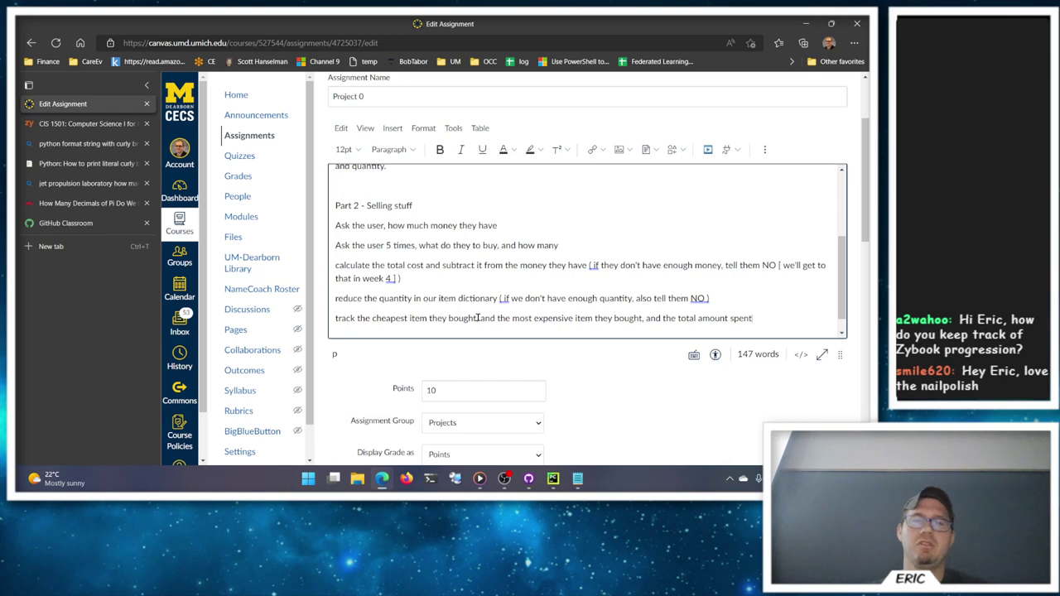
Step: In the tracking line, change the most expensive "item" to "item(s)" and add "( per order total )" after "they bought"
click(591, 319)
text((s))
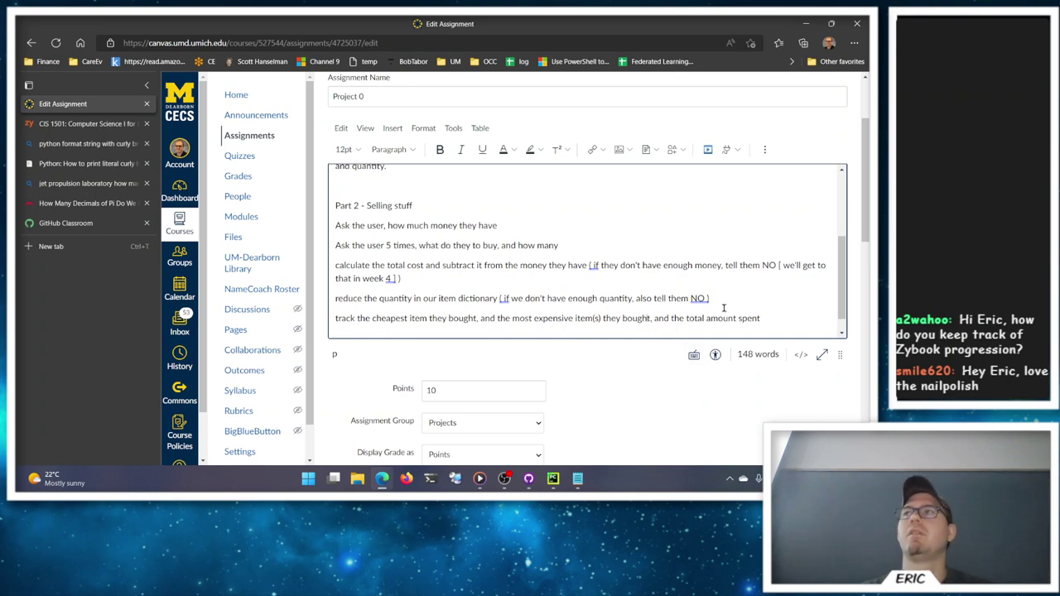
scroll(721, 277, down, 1)
click(651, 302)
text(( per)
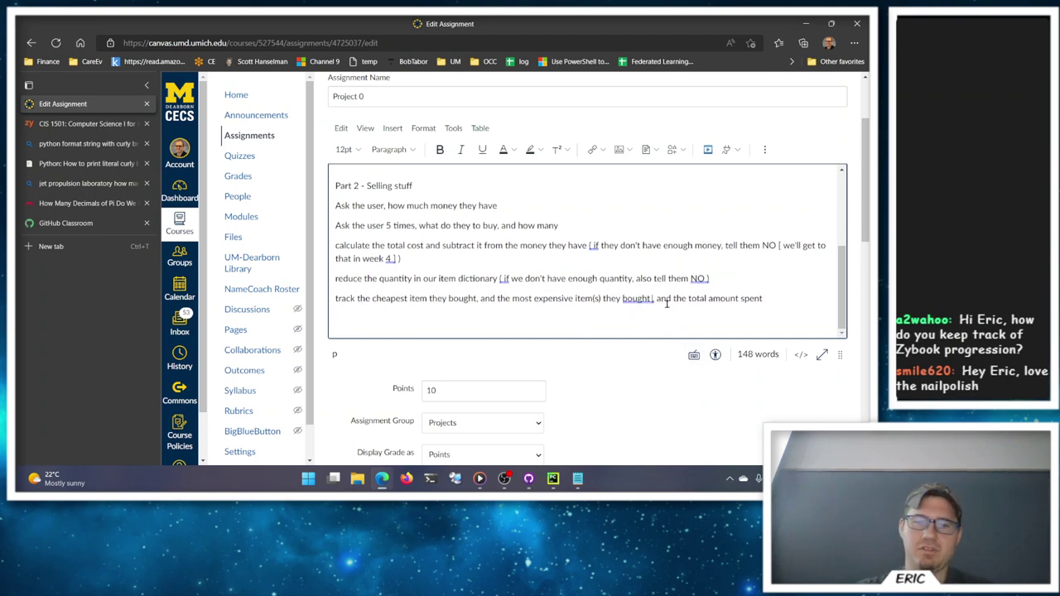
text( order ))
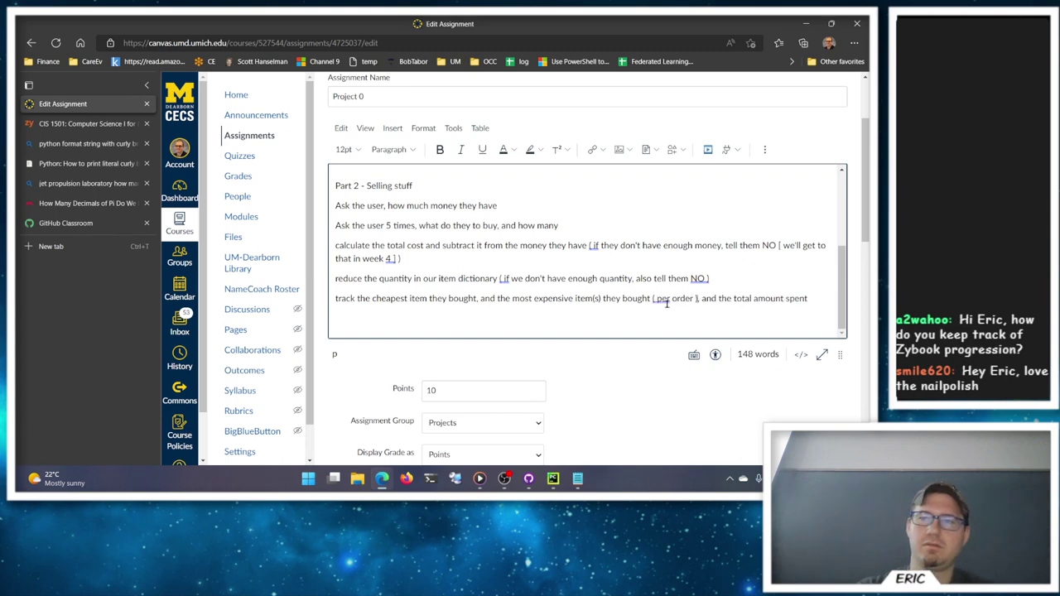
click(696, 300)
text(total)
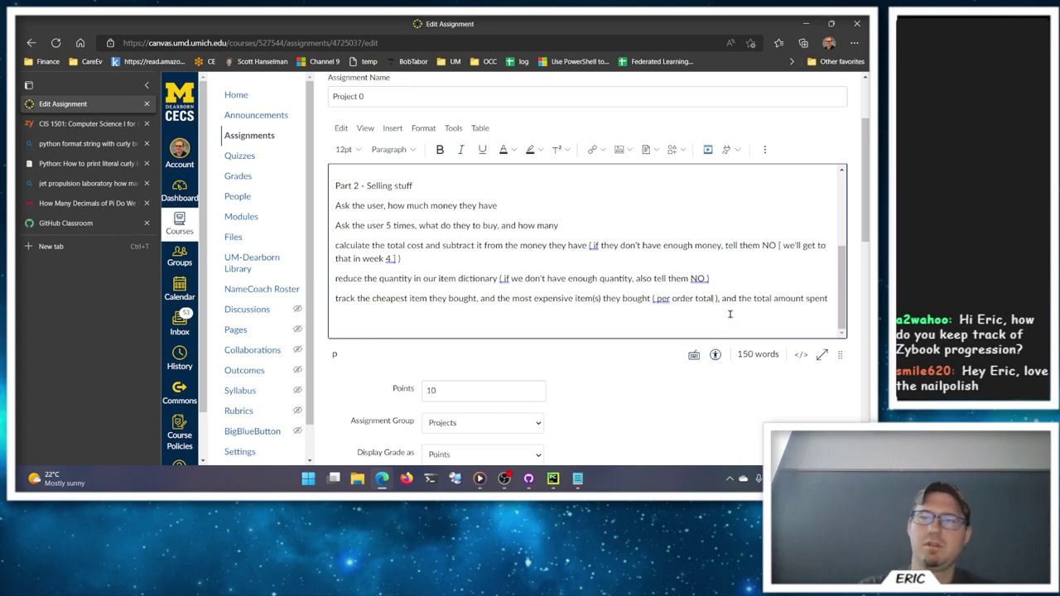
Step: Highlight the not-enough-money and not-enough-quantity conditions in the Part 2 instructions to point them out
drag(538, 247, 637, 257)
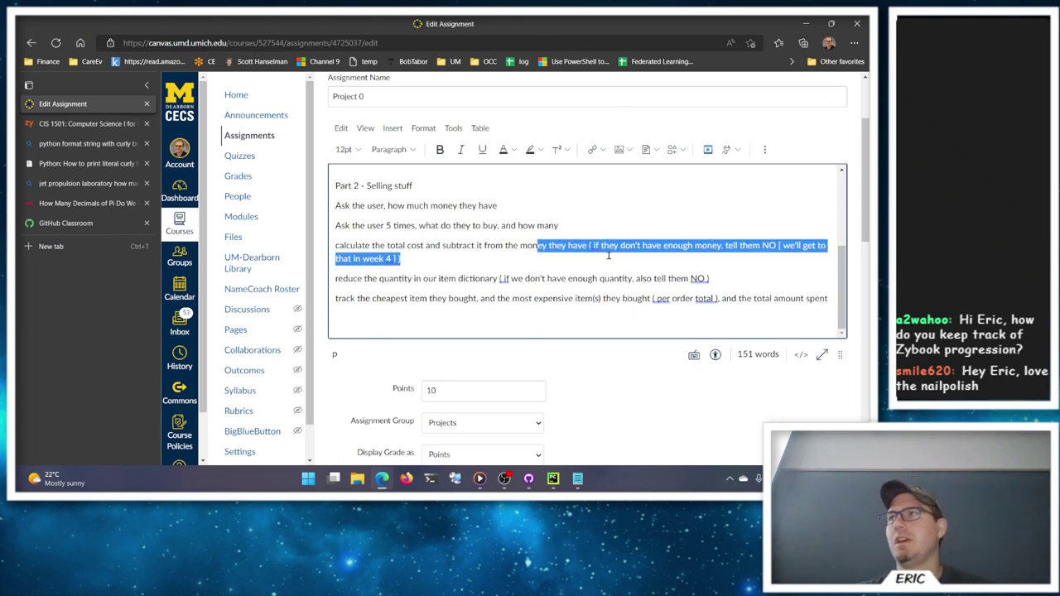
drag(461, 278, 713, 266)
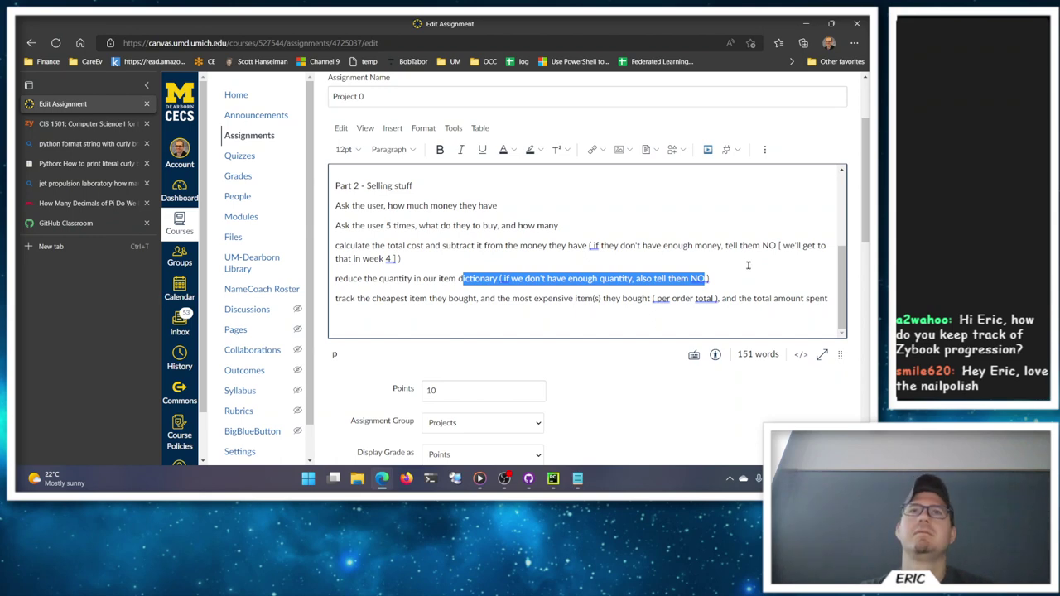
click(749, 280)
Step: Below the tracking line, add "When they are done buying items, display the receipt, most expensive item(s), cheapest item(s) and total cost, and money remaining."
scroll(749, 280, down, 1)
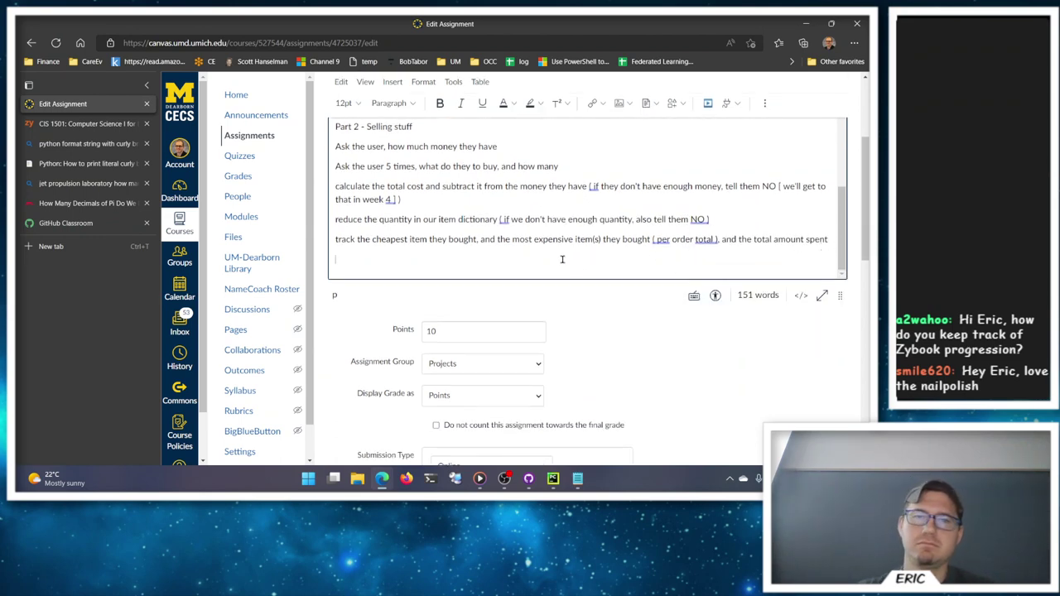
scroll(590, 252, down, 1)
text(When )
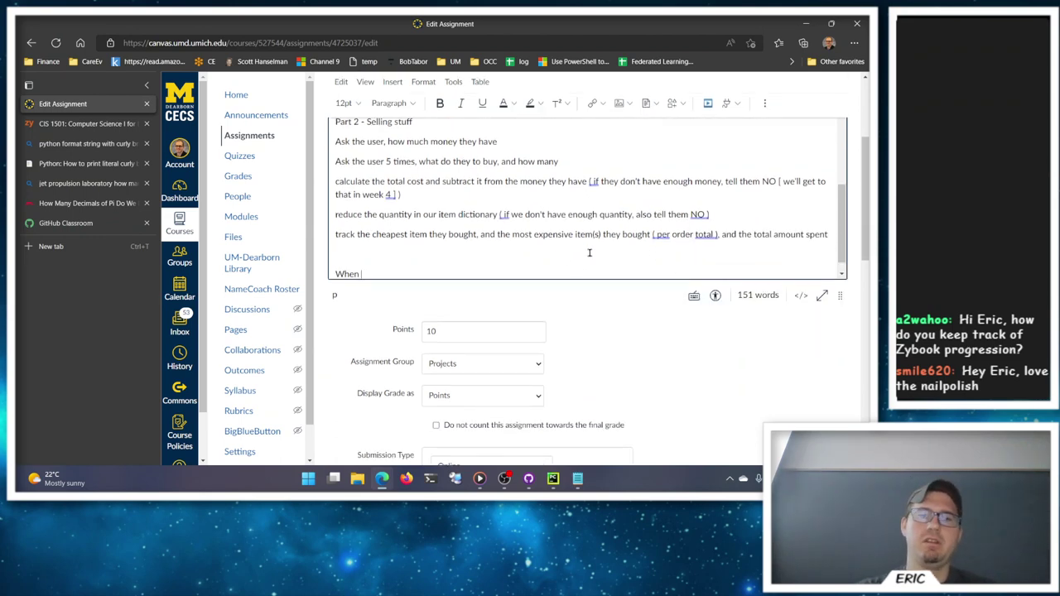
text(they are done buy)
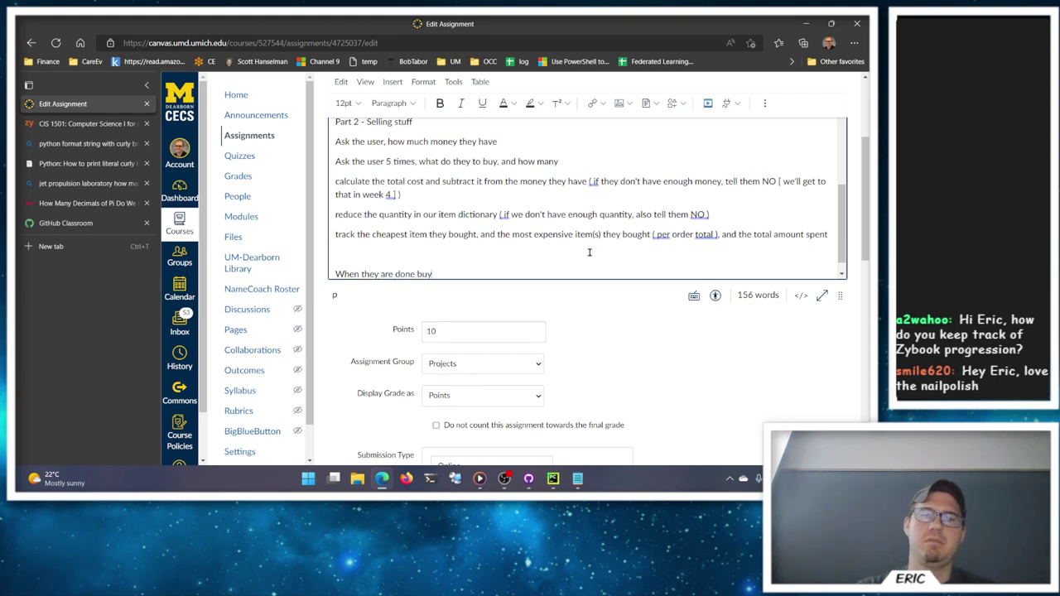
text(ing items, displ)
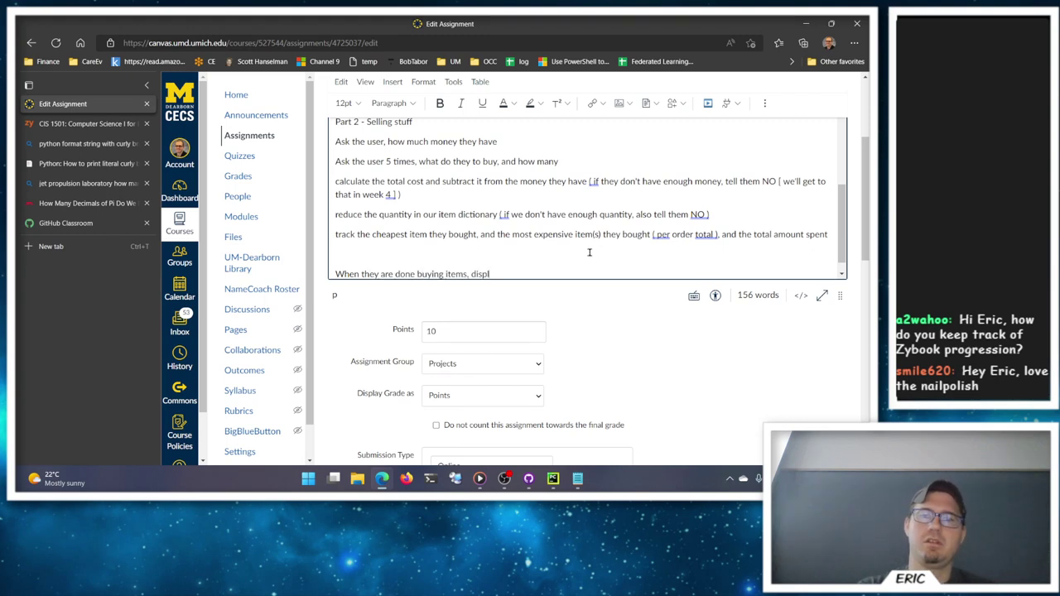
text(ay the receipt)
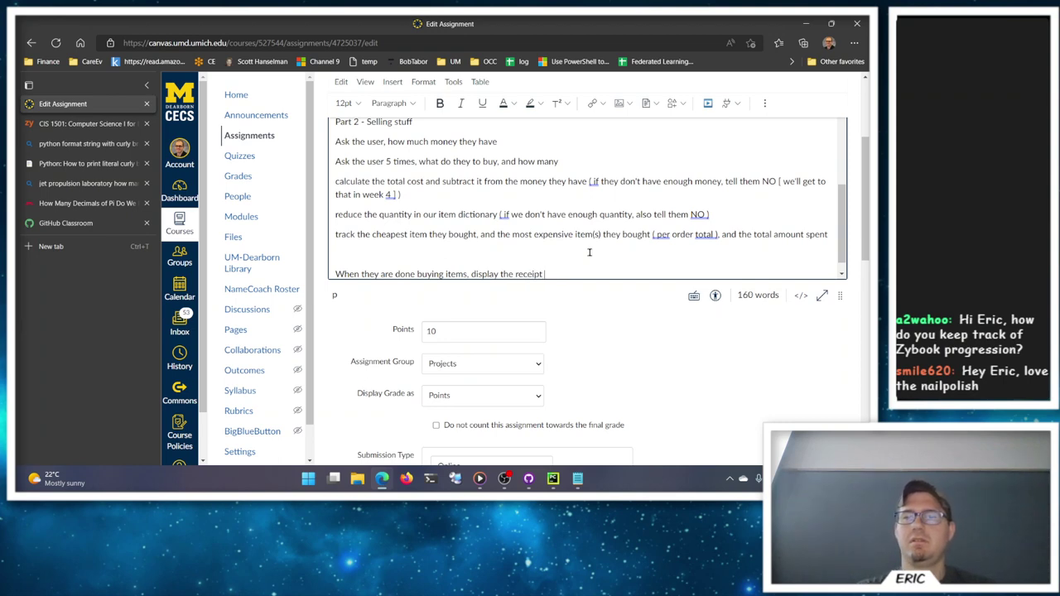
text(, most expensive o)
key(BackSpace)
text(item(s), )
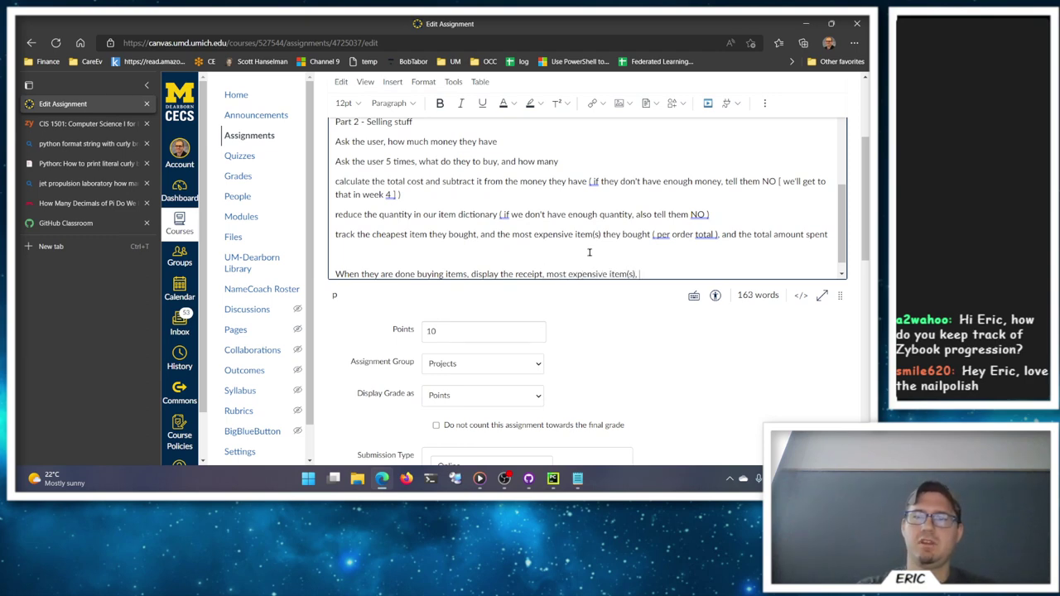
text(cheapest item(s)
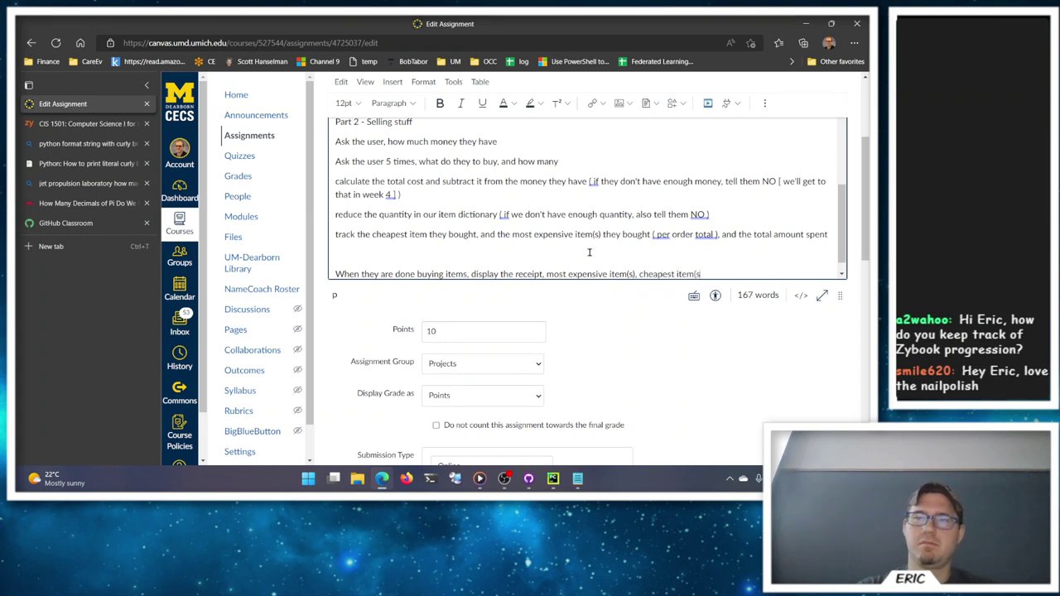
text() and total cost.)
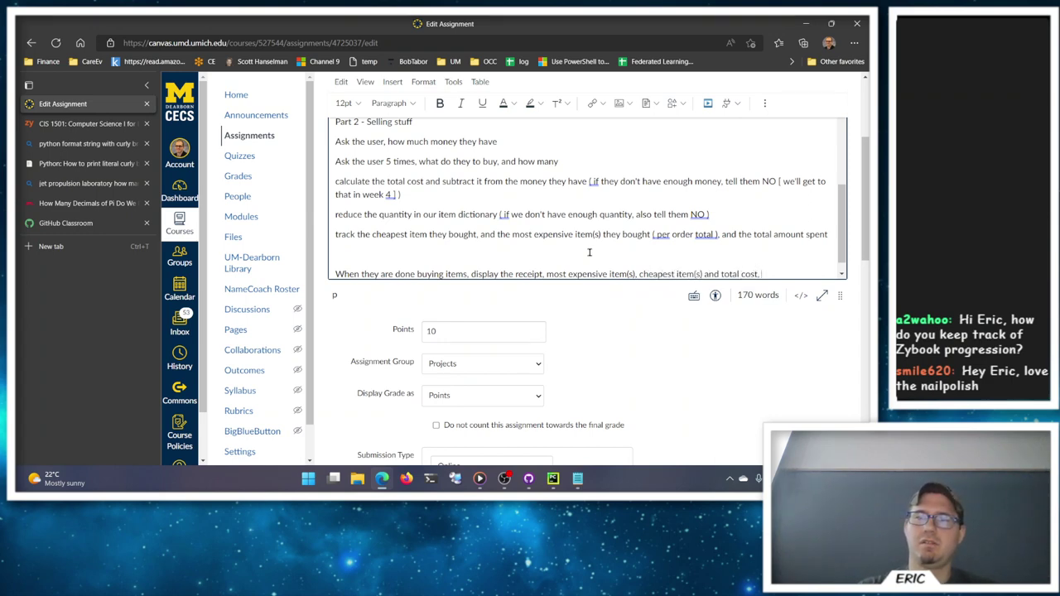
key(BackSpace)
text(, and )
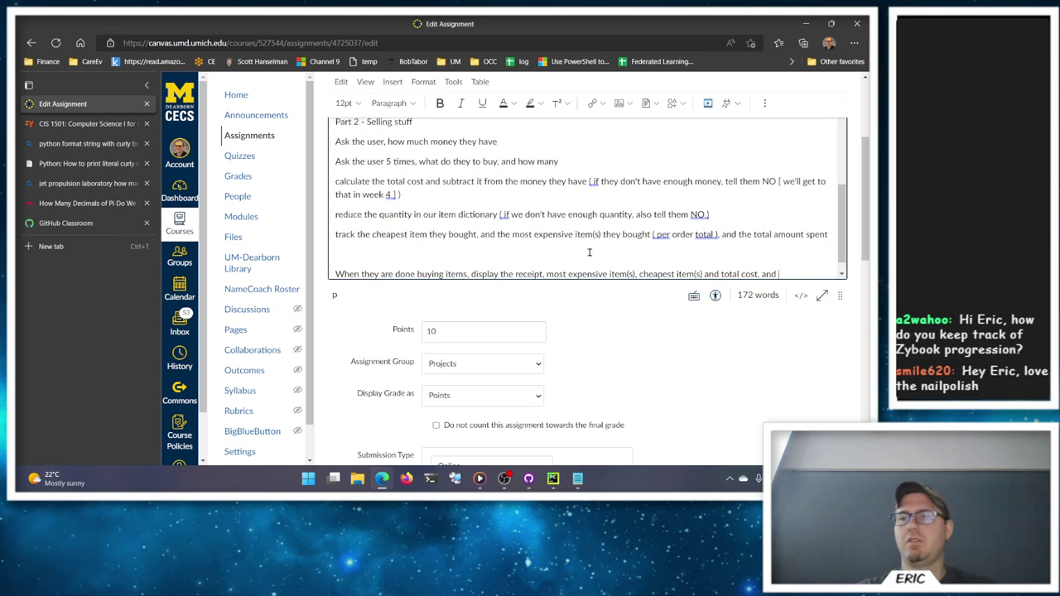
text(money rema)
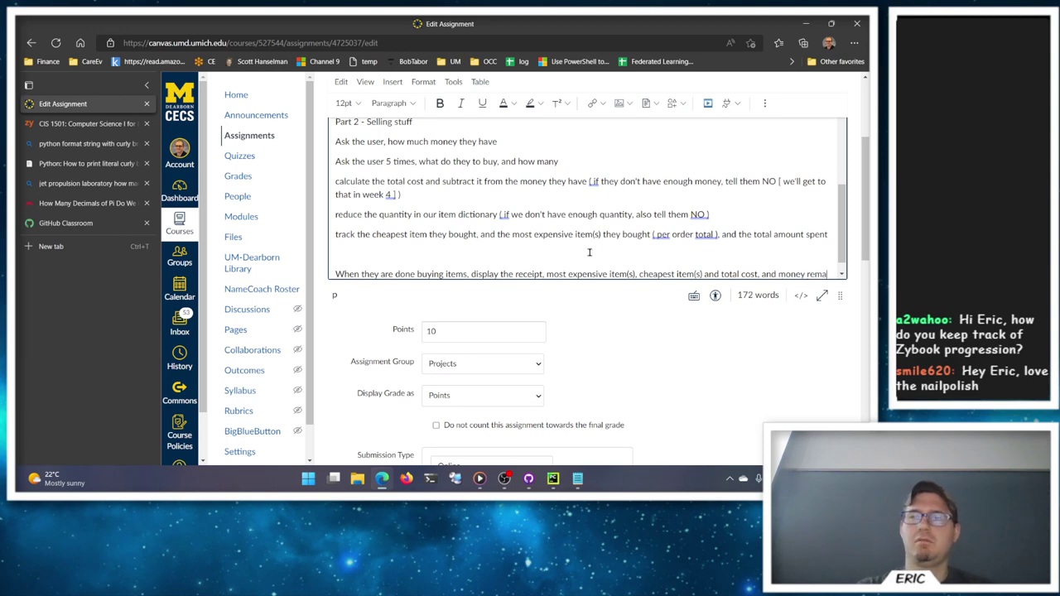
text(ining.)
key(Return)
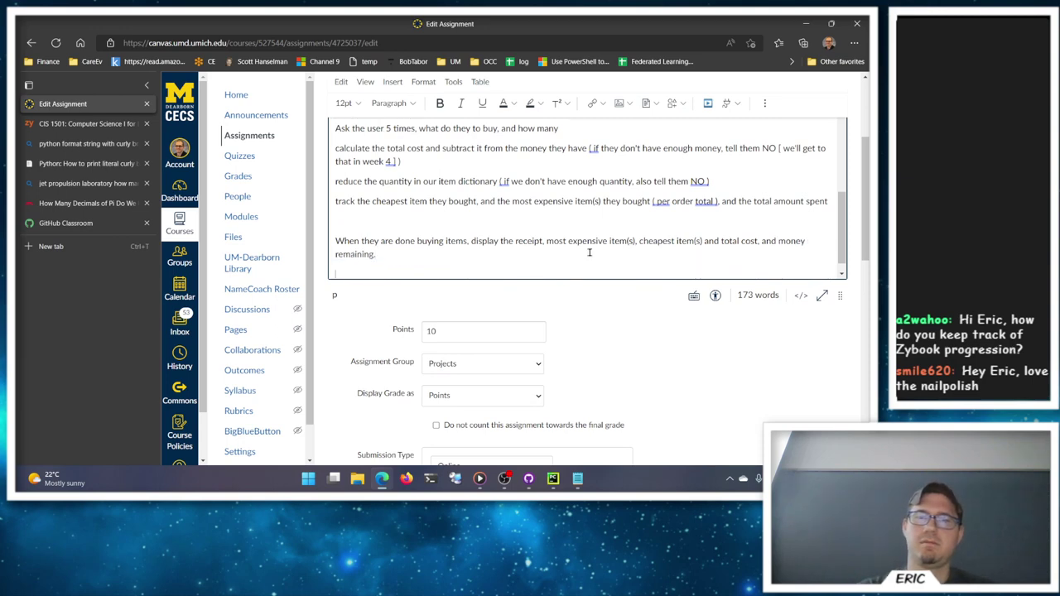
Step: Add the closing line "Also then display what's left in the store" to the Part 2 instructions
text(Also then display)
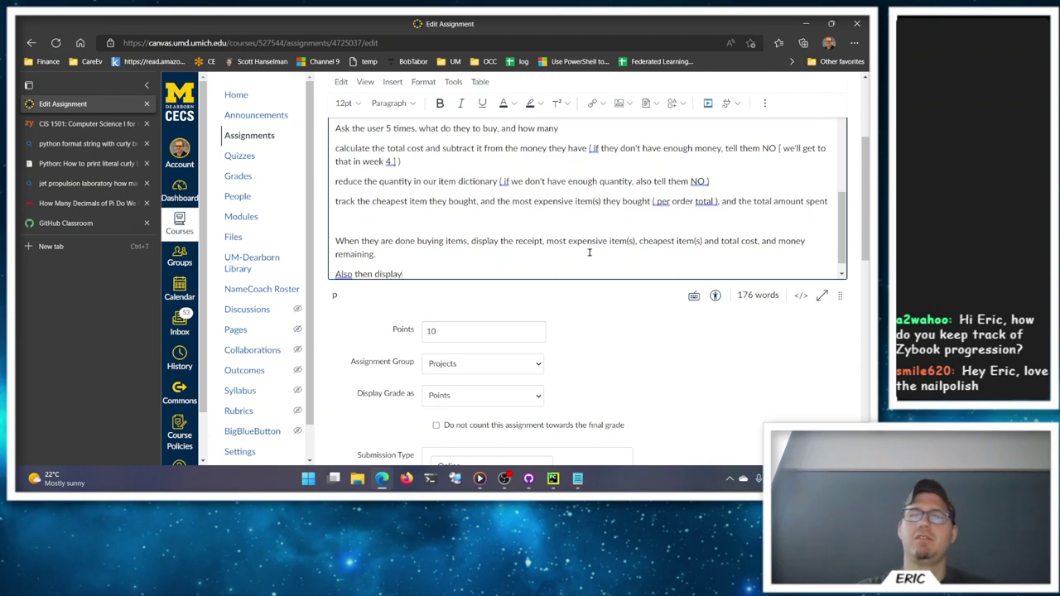
drag(387, 258, 344, 201)
click(437, 275)
text(what's left in the store)
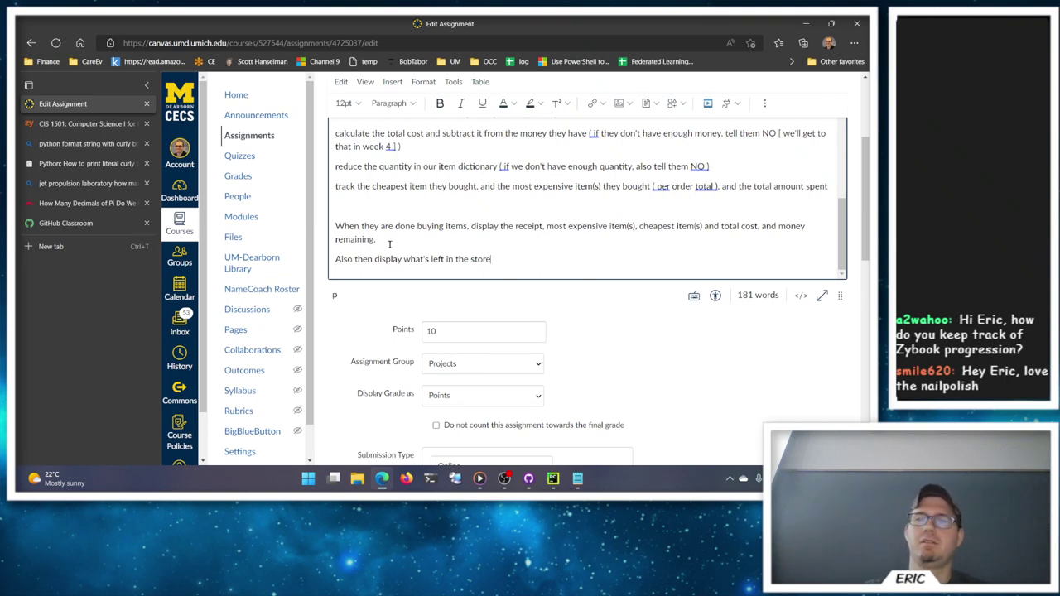
Step: Insert "( every item purchased )" after "display the receipt" in the line about finishing buying
scroll(691, 235, down, 2)
scroll(528, 289, up, 4)
scroll(528, 289, up, 5)
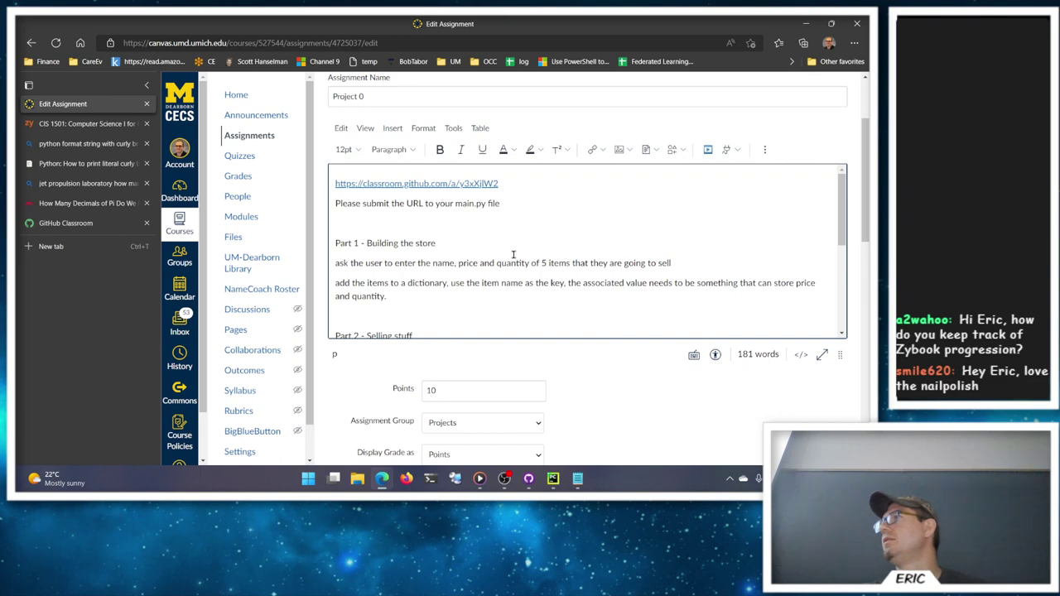
scroll(513, 254, down, 5)
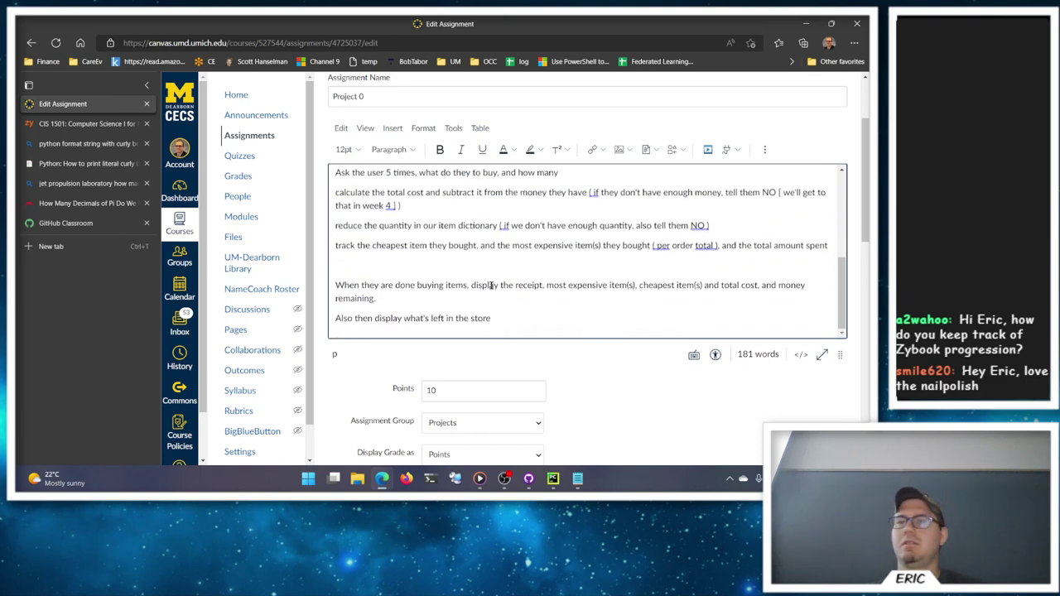
drag(474, 286, 543, 286)
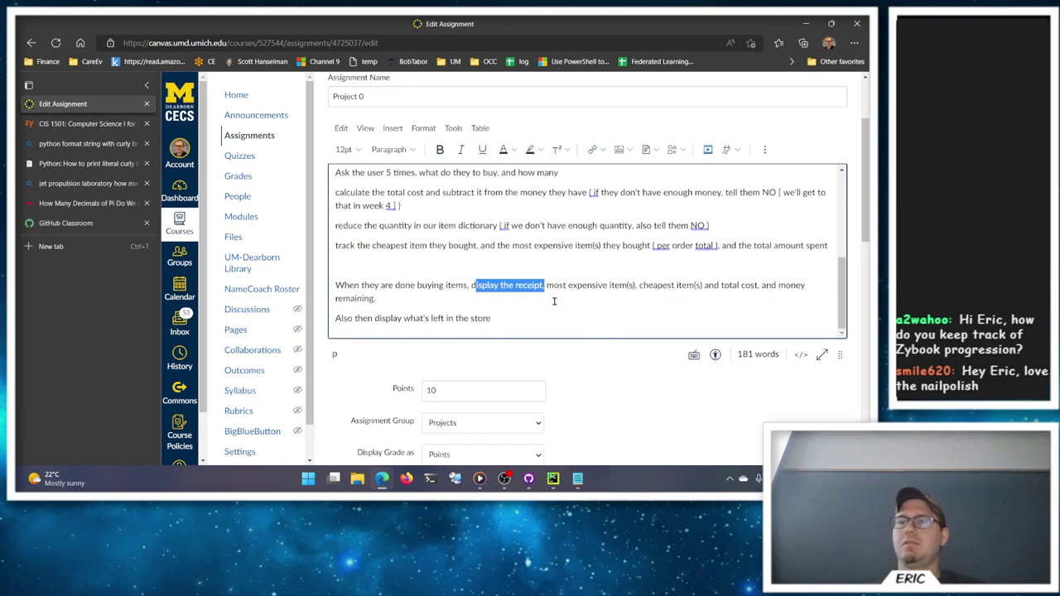
click(543, 285)
text(( ever)
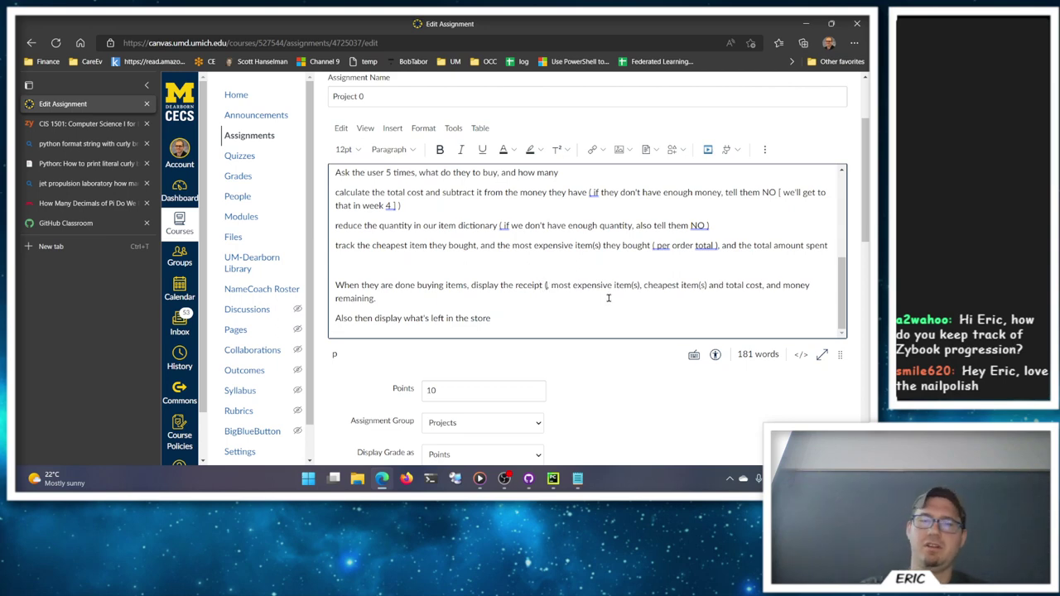
text(y item purchase)
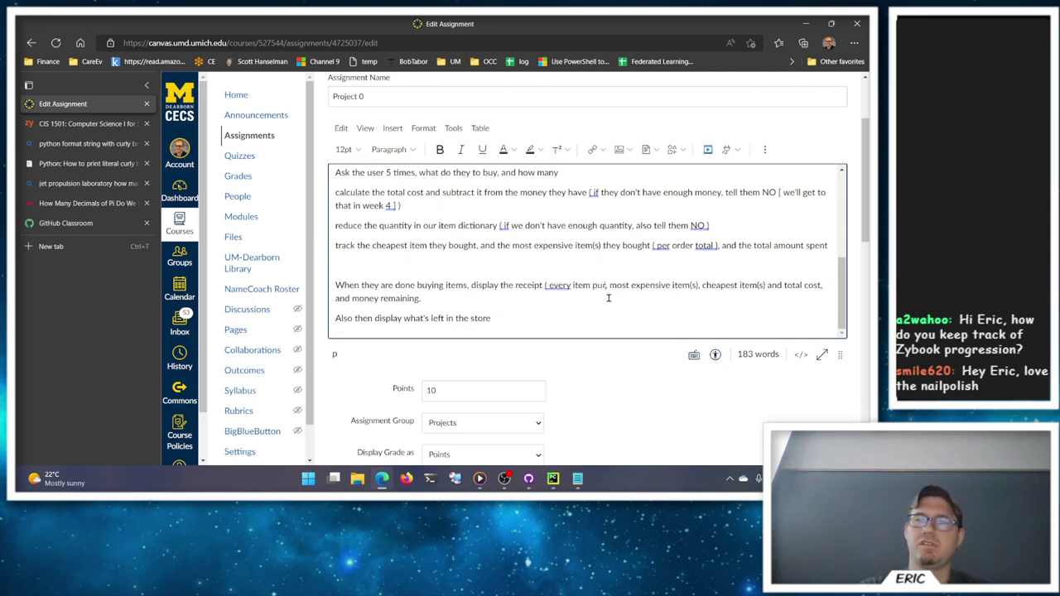
text(d ))
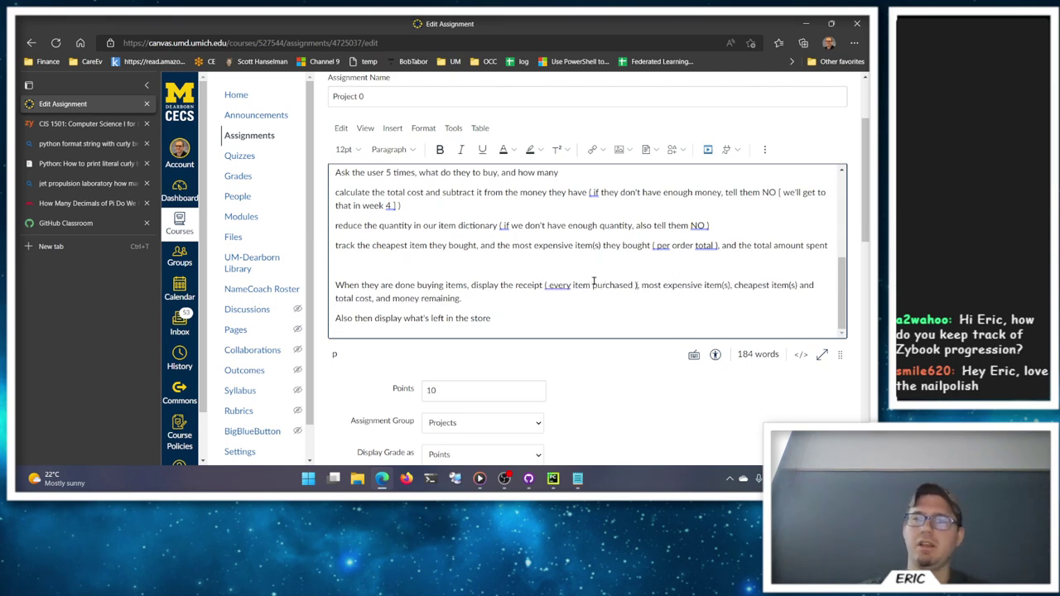
Step: Change "item" to "item(s)" in the parenthetical note after "receipt"
key(Left)
key(Left)
key(Left)
key(Left)
key(Left)
key(Left)
key(Left)
key(Left)
key(Left)
key(Left)
key(Left)
key(Left)
text((s))
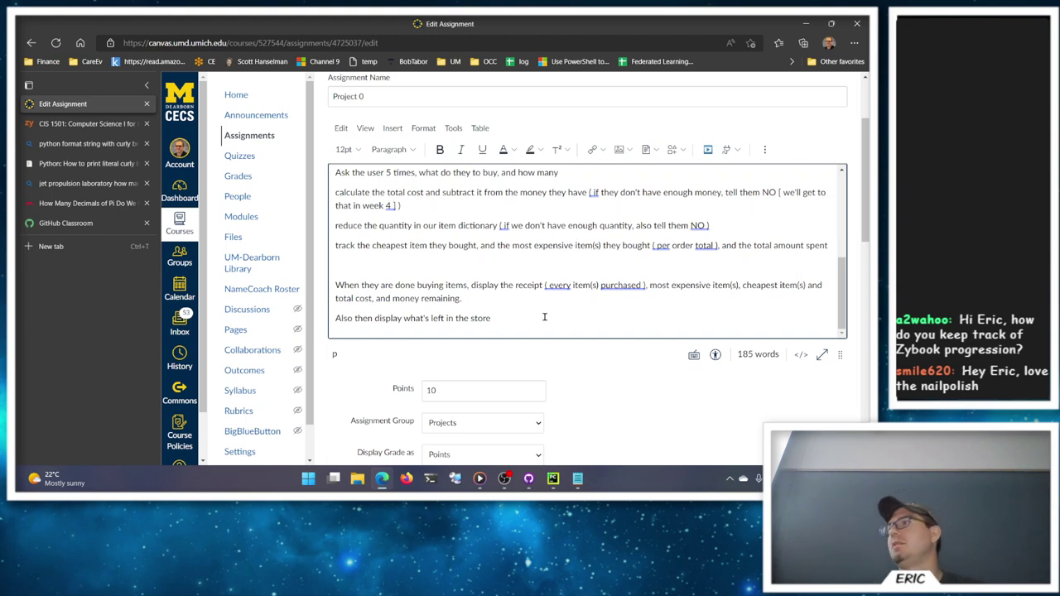
Step: Check the remaining Project 0 settings down to the due date and save the assignment
scroll(554, 315, down, 2)
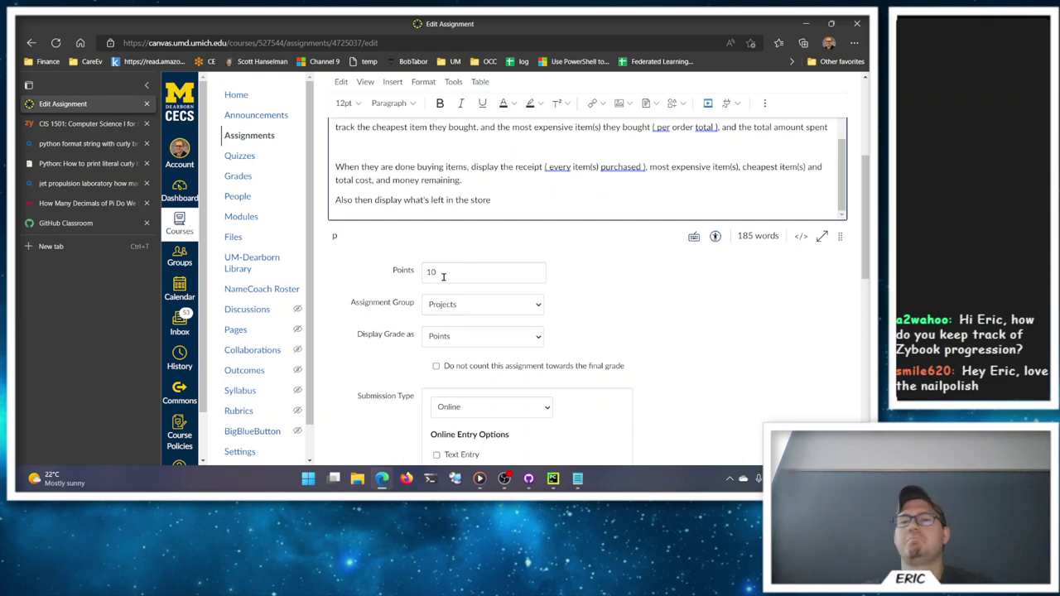
scroll(622, 248, down, 5)
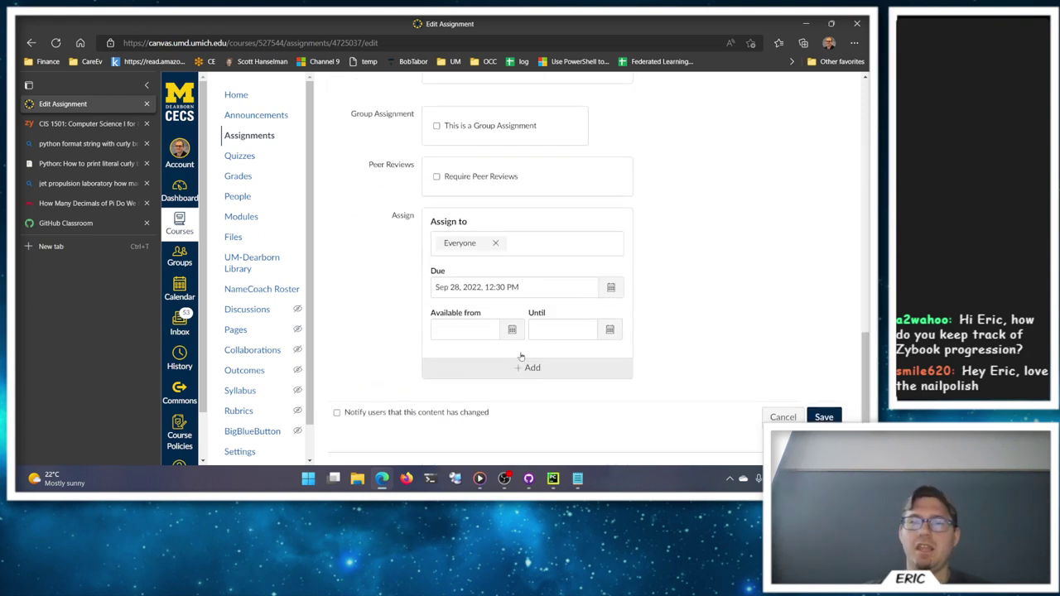
scroll(685, 381, up, 10)
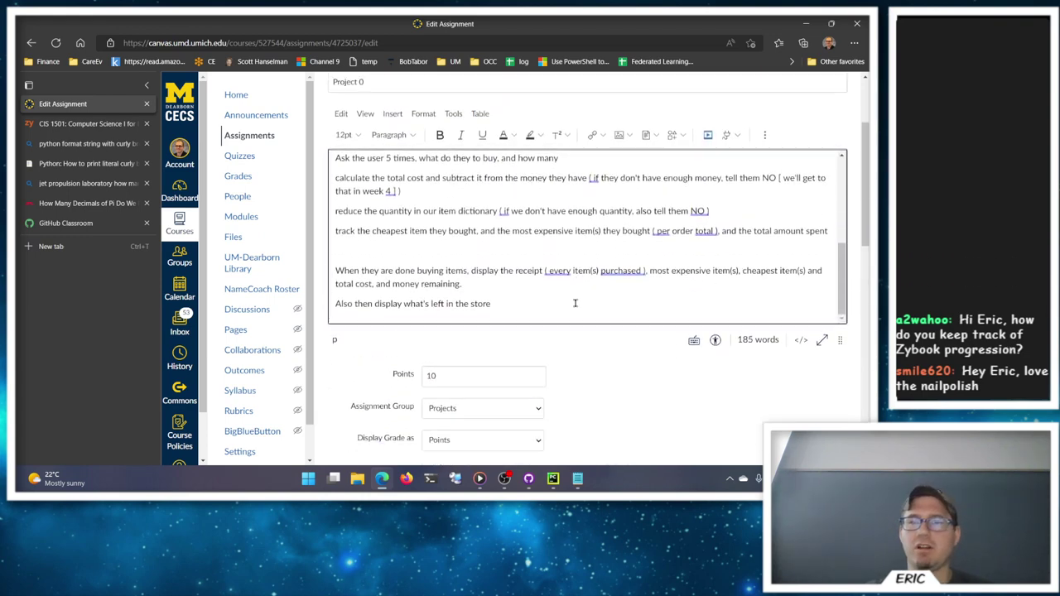
scroll(576, 304, down, 10)
click(820, 416)
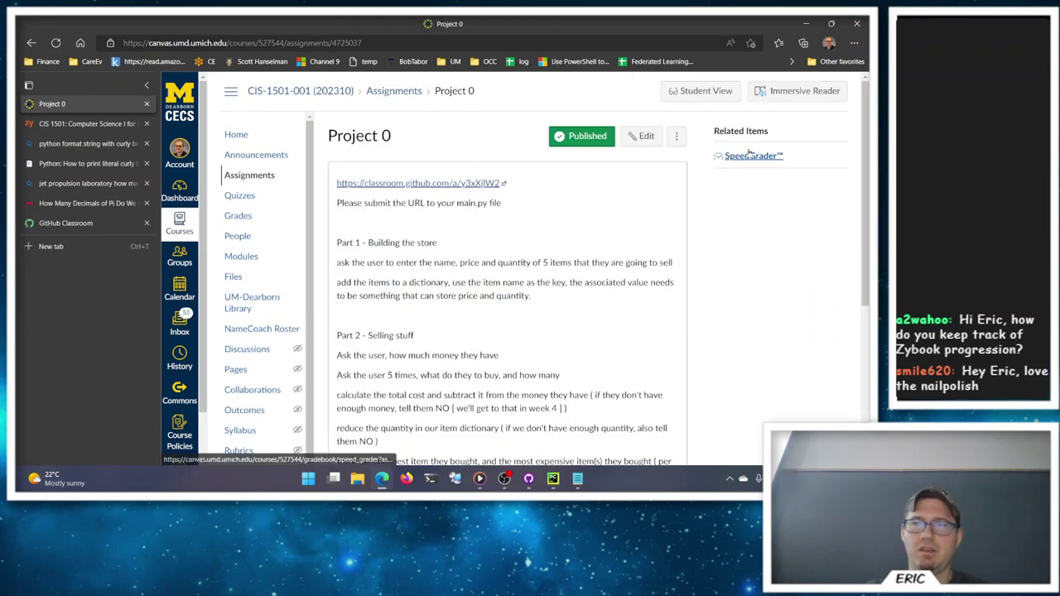
Step: Reopen Project 0 for editing and look through its grading, submission and due date settings for a rubric option
click(640, 136)
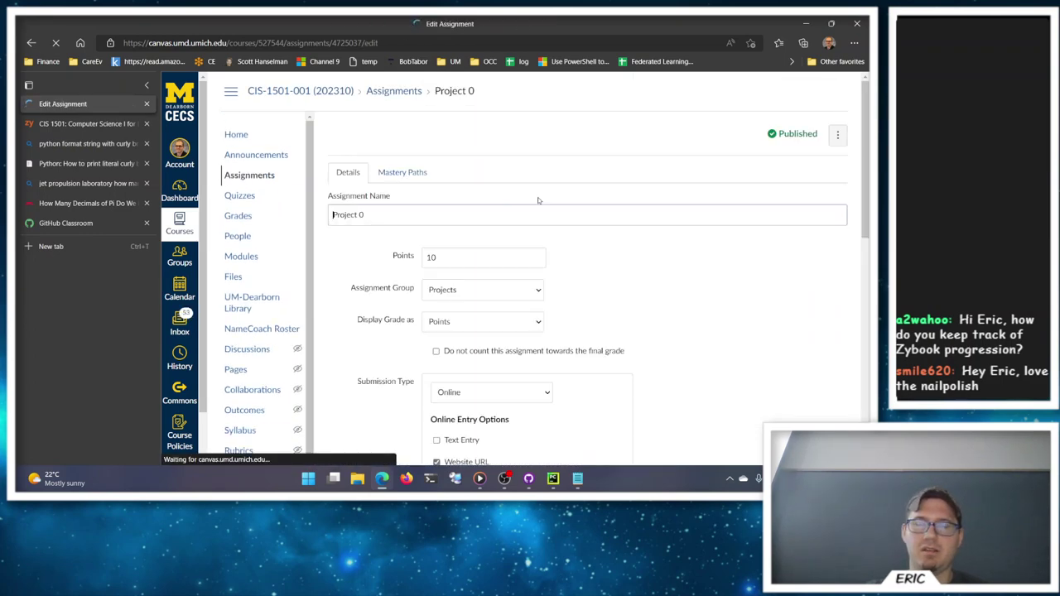
scroll(534, 219, down, 5)
scroll(478, 176, up, 1)
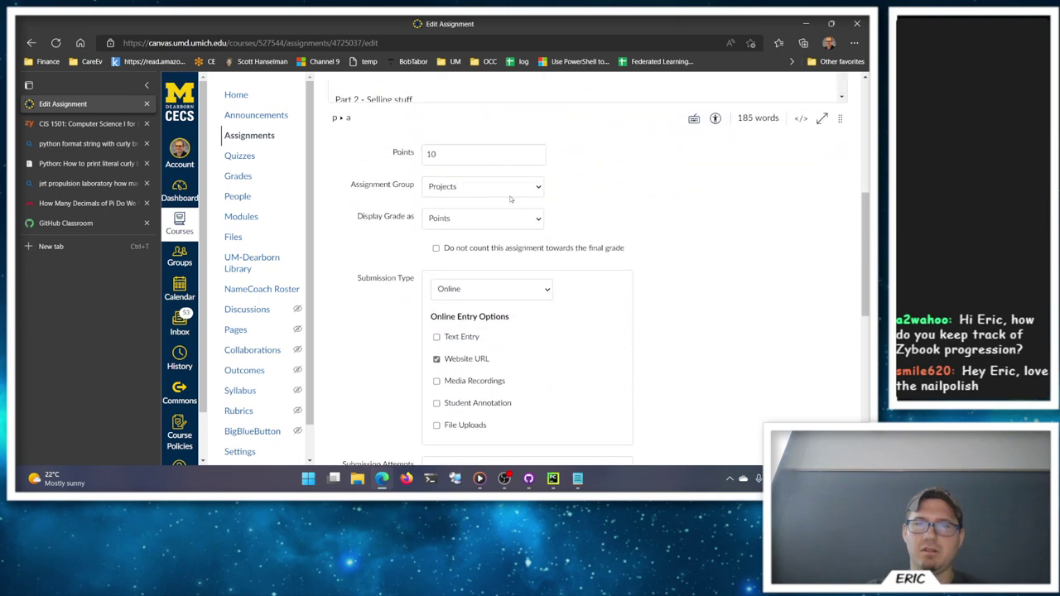
scroll(591, 220, down, 10)
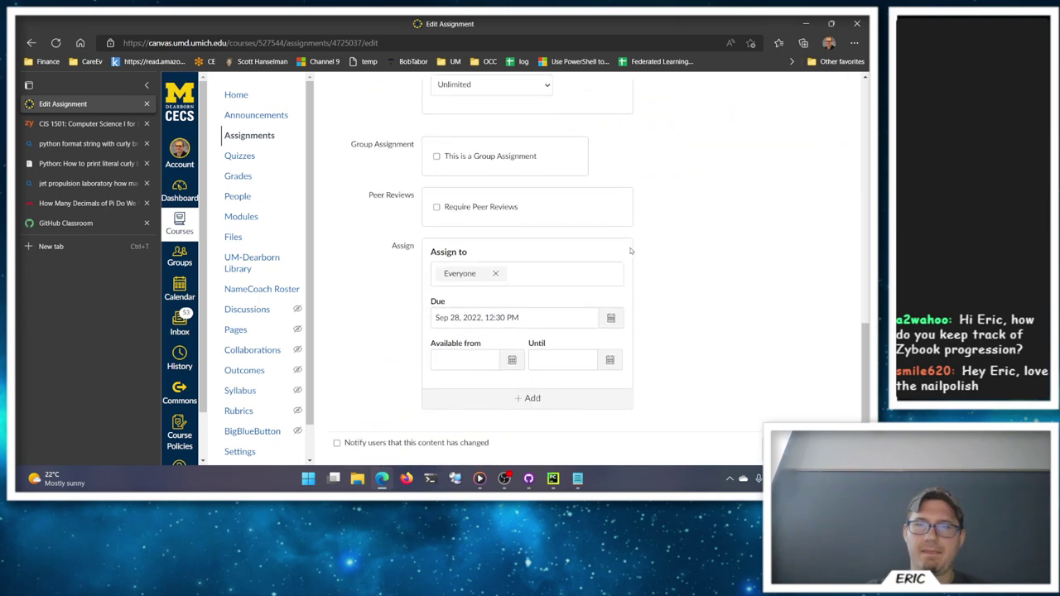
scroll(658, 389, up, 6)
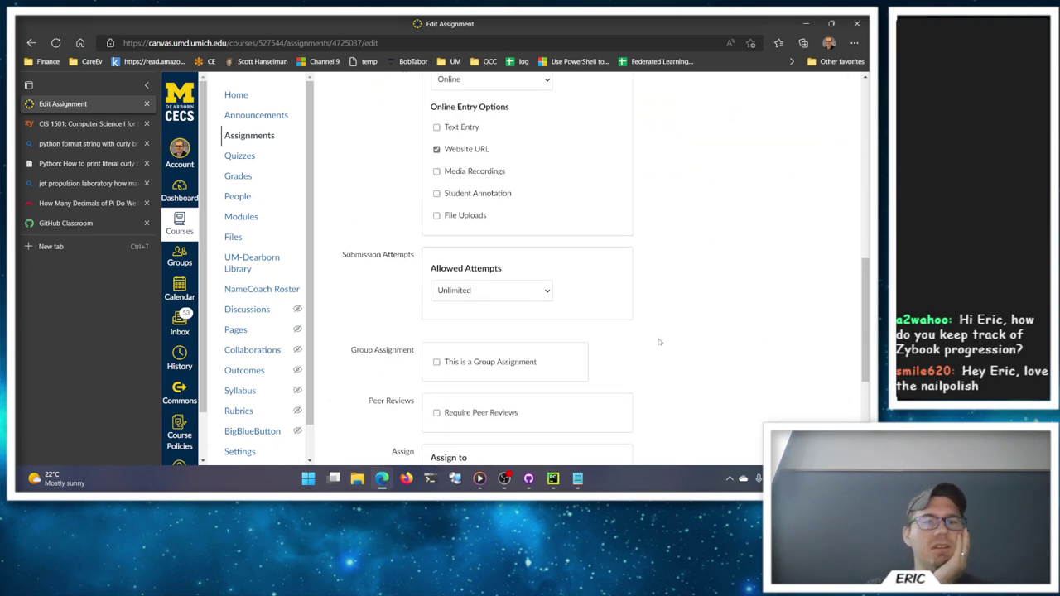
scroll(542, 236, up, 1)
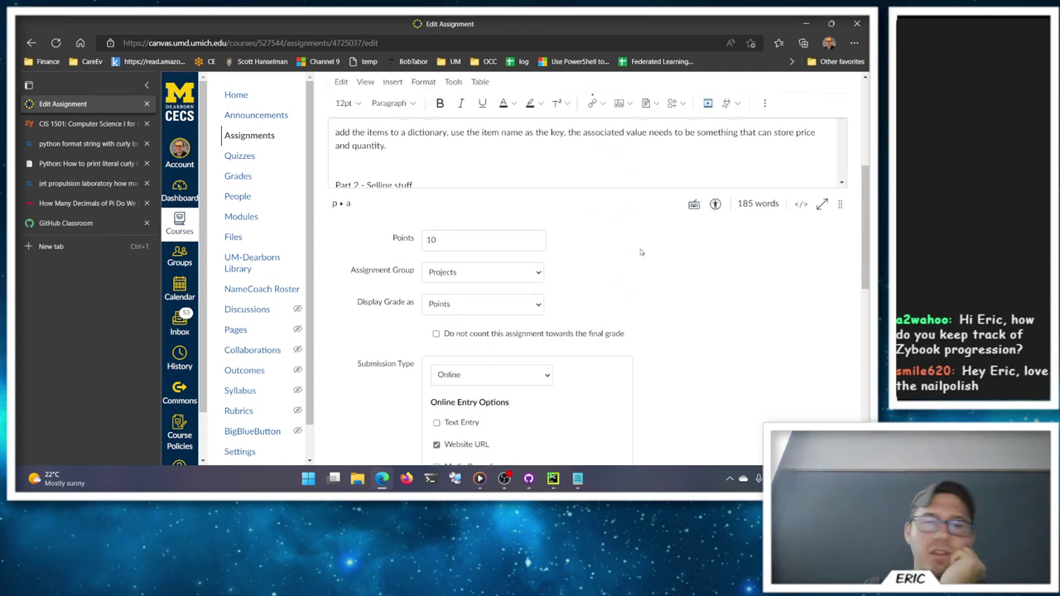
scroll(623, 286, up, 2)
scroll(606, 285, down, 3)
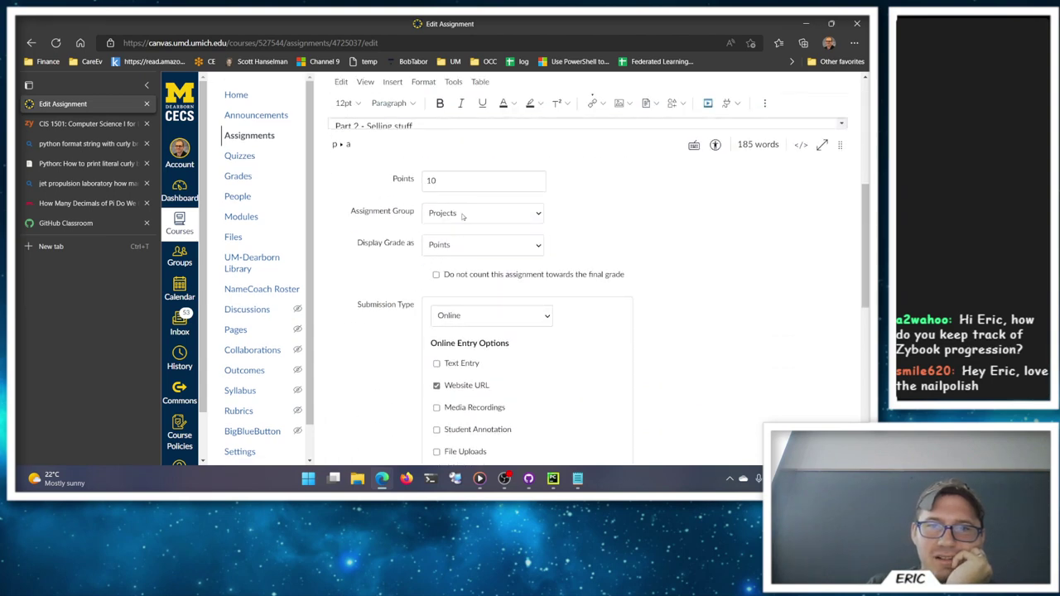
scroll(505, 289, down, 3)
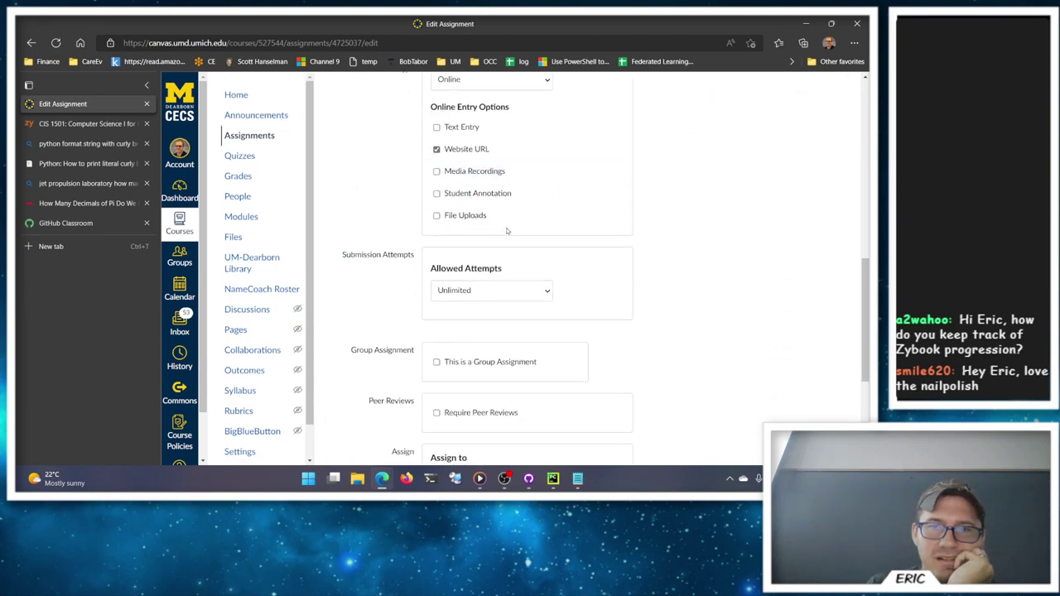
Step: Search the edit page for "rubric" and check the assignment's additional options for a way to add one
key(ctrl+f)
text(rubric)
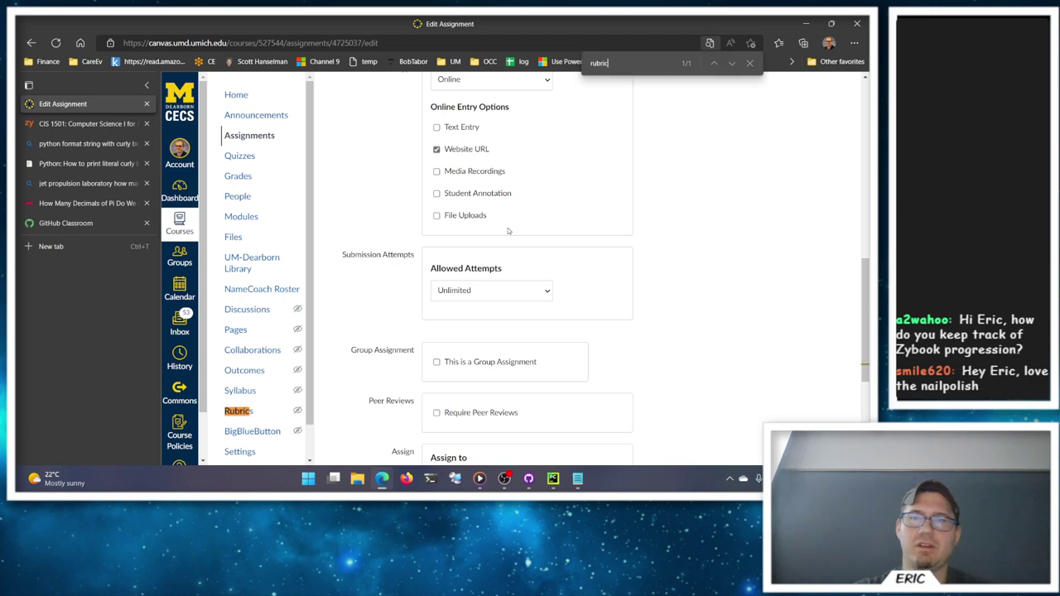
scroll(508, 243, down, 3)
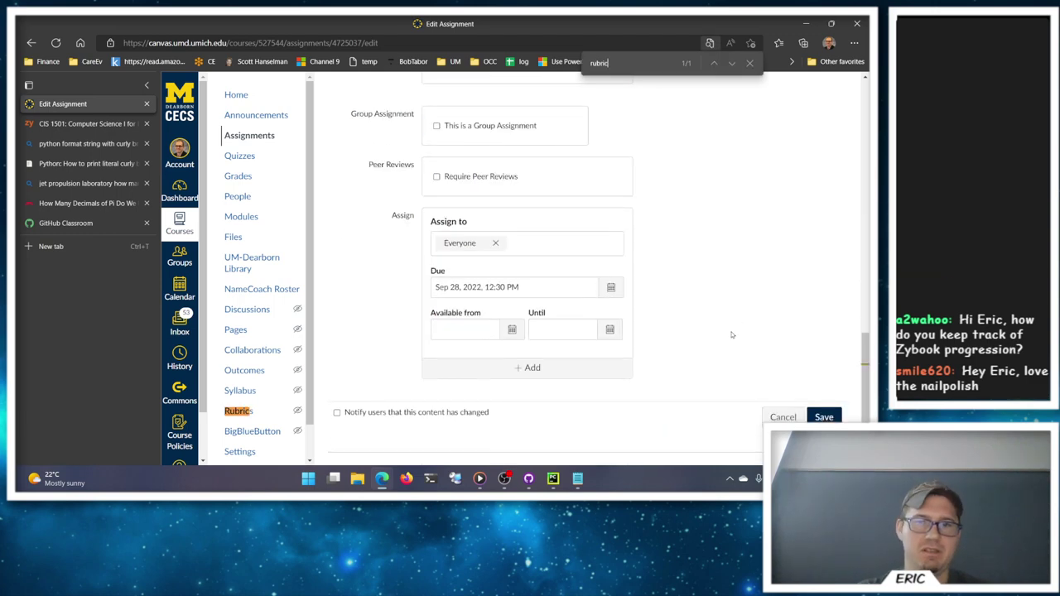
scroll(563, 389, up, 10)
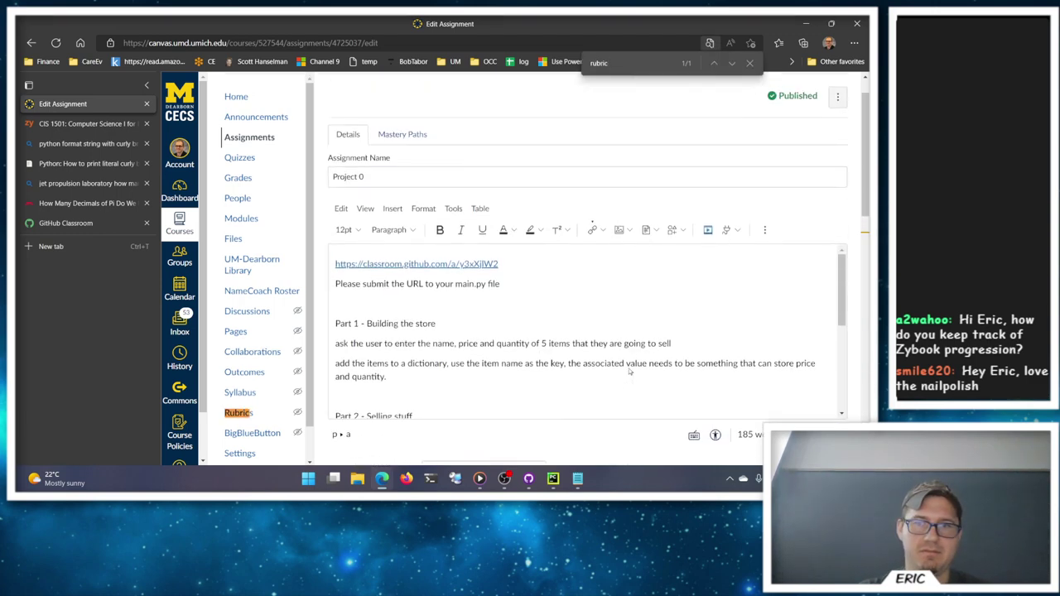
click(838, 134)
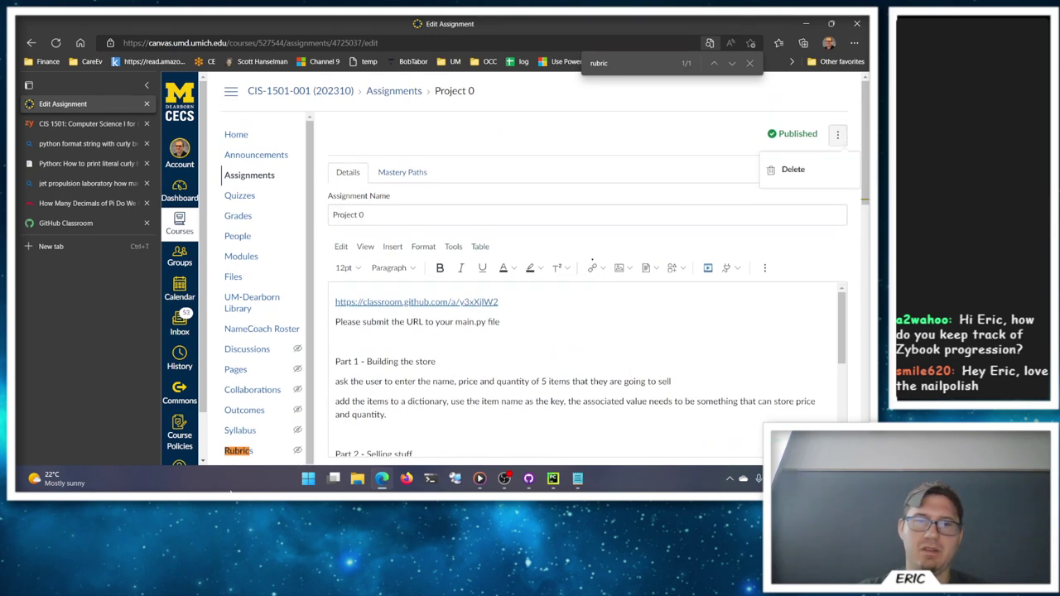
Step: Start a new rubric in the course's Rubrics page and title it "Project 0"
click(240, 452)
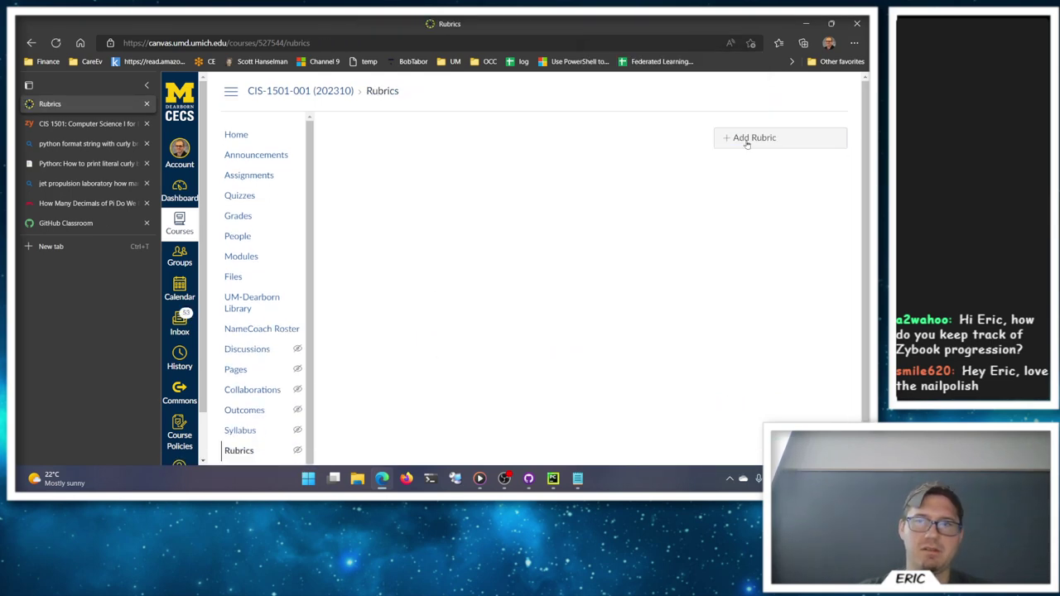
click(740, 141)
text(Project 0)
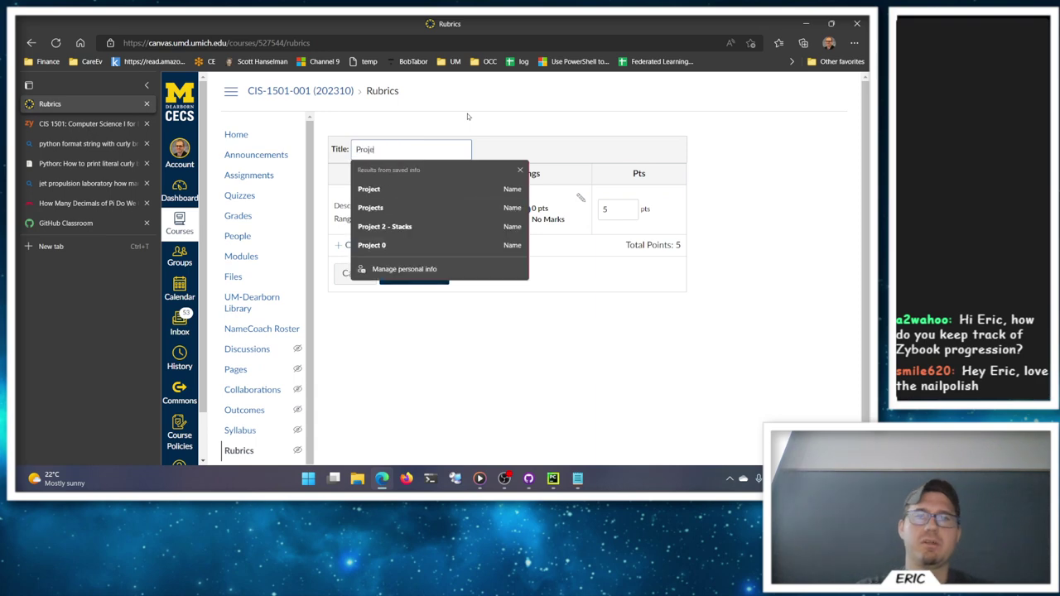
triple_click(462, 114)
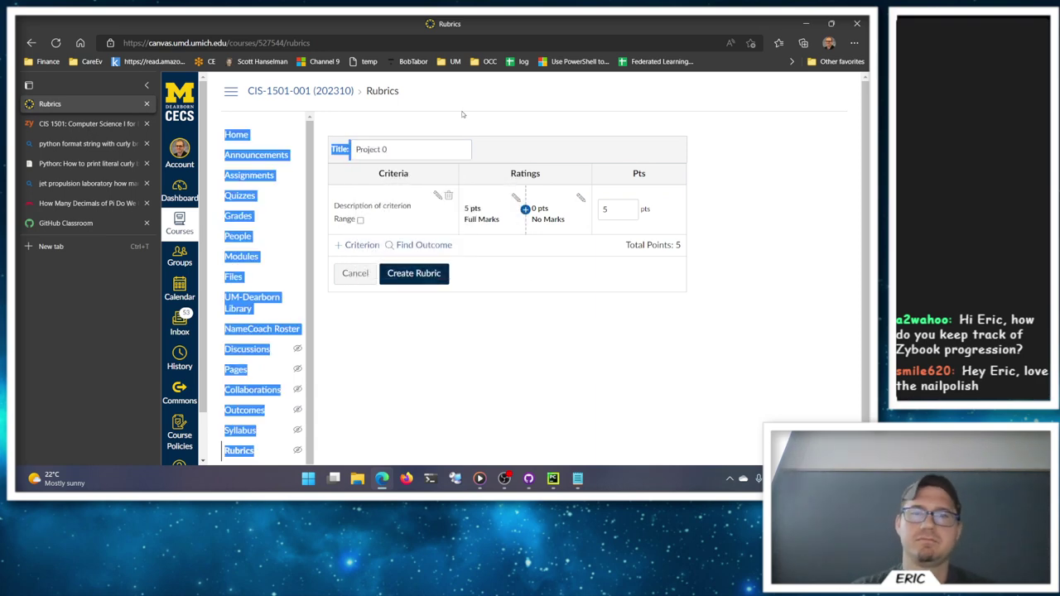
Step: Rename the first criterion's full-marks rating to "Complete" and its zero-point rating to "Missing"
click(514, 199)
triple_click(480, 274)
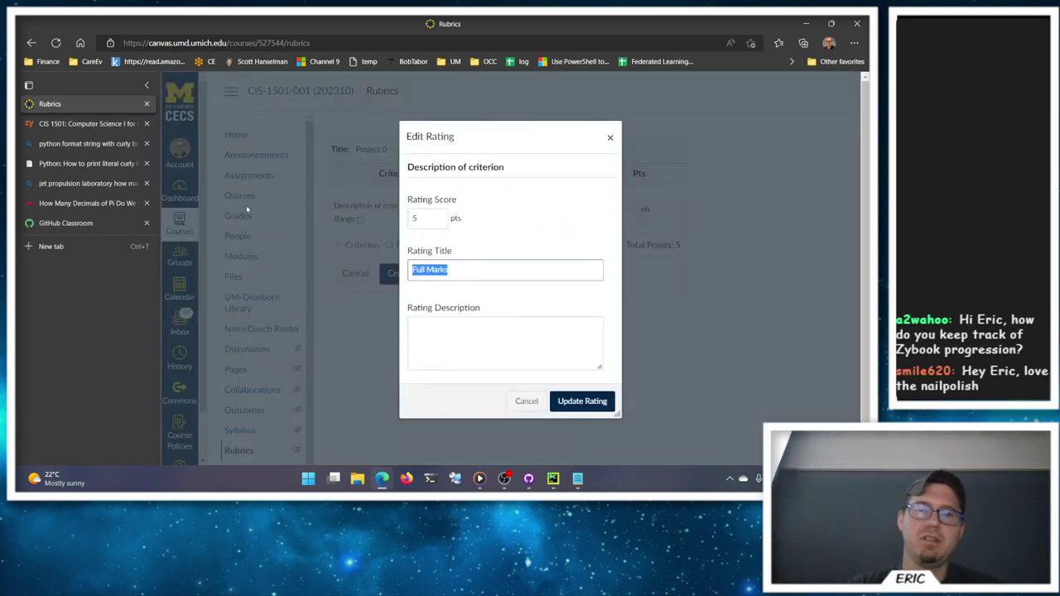
text(Complete)
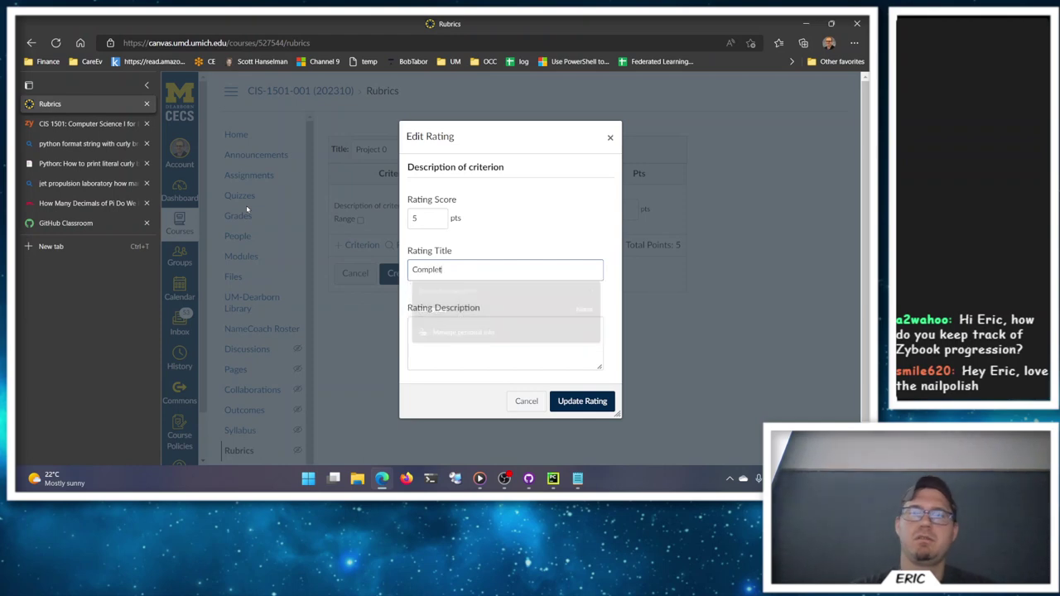
click(577, 404)
click(584, 199)
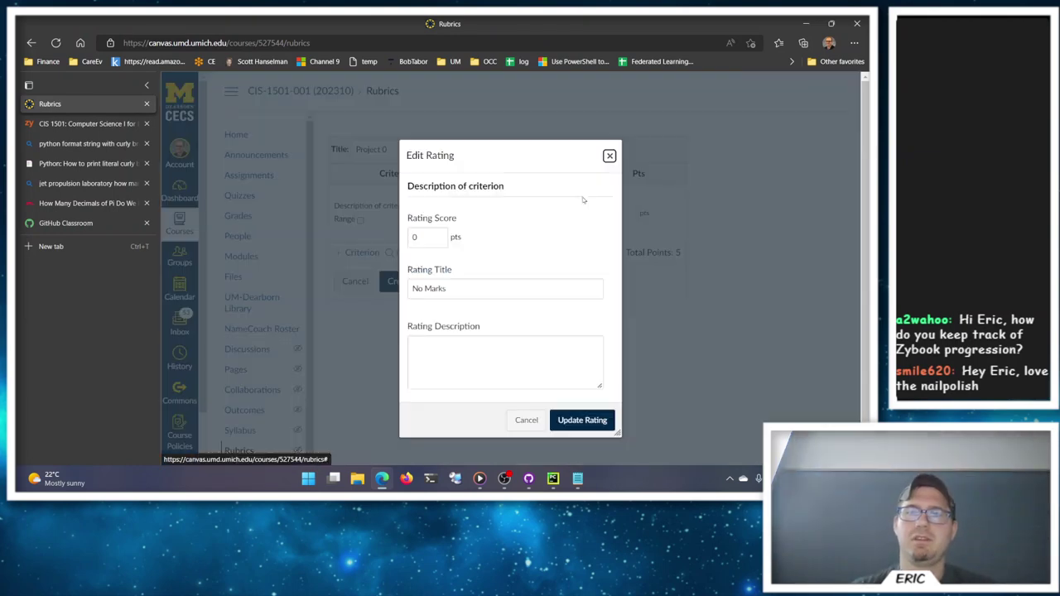
triple_click(465, 292)
text(Missing)
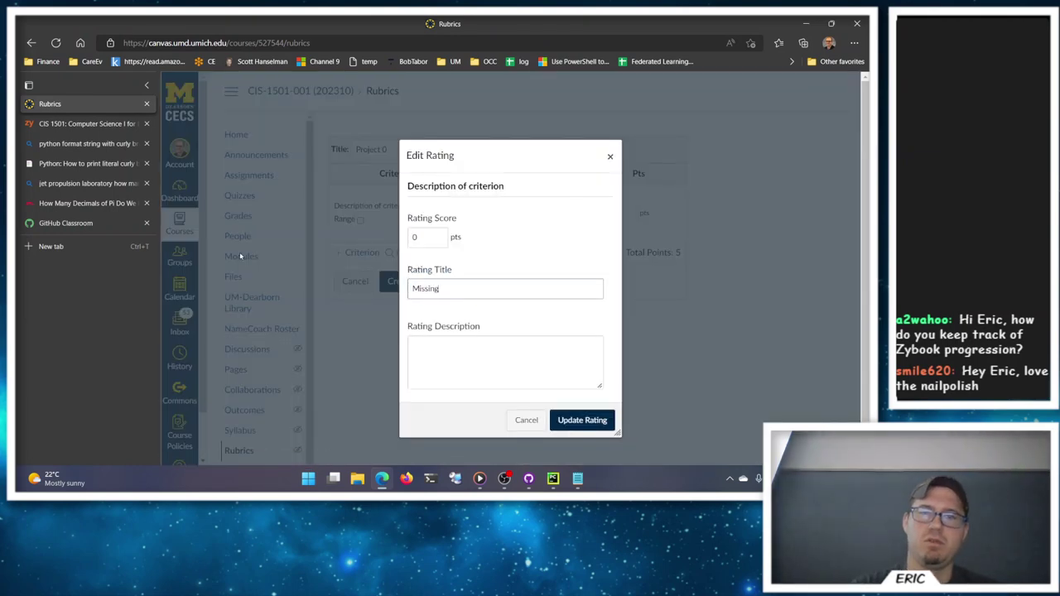
click(582, 419)
Step: Set the "Complete" rating's score to 2 points
click(519, 201)
text(2)
click(599, 428)
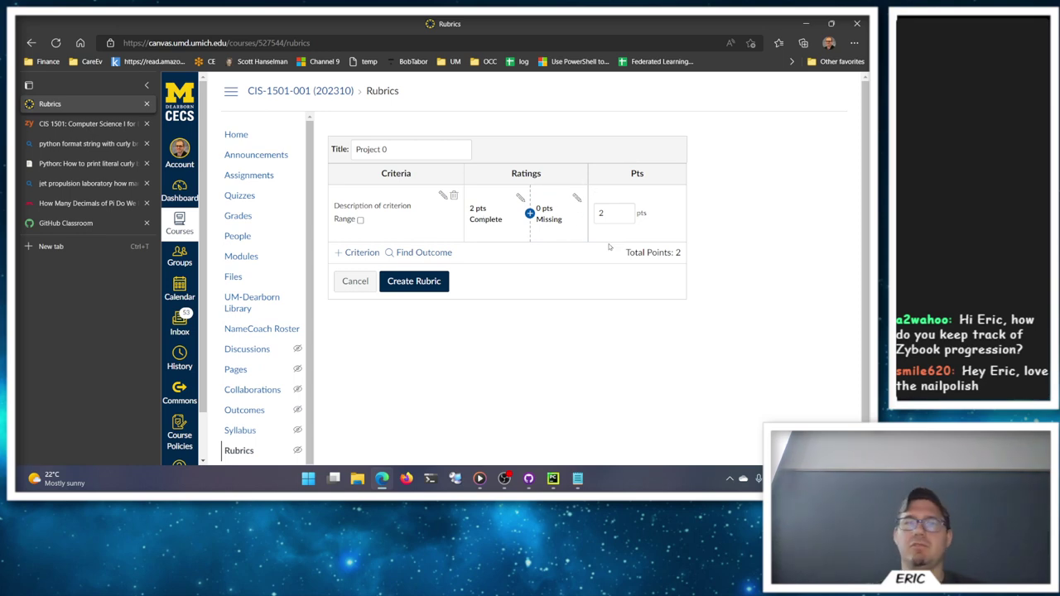
Step: Describe the first criterion as "Part 1 - Creates a dictionary of items for sale, with item name as the key, quantity and price as associated values somehow"
click(442, 196)
key(Tab)
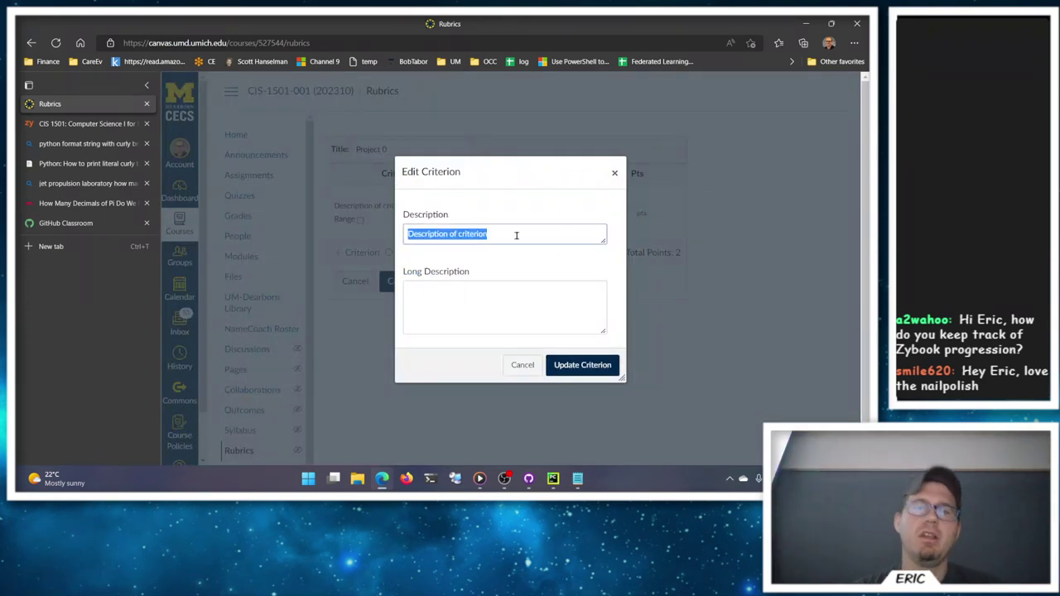
text(Par)
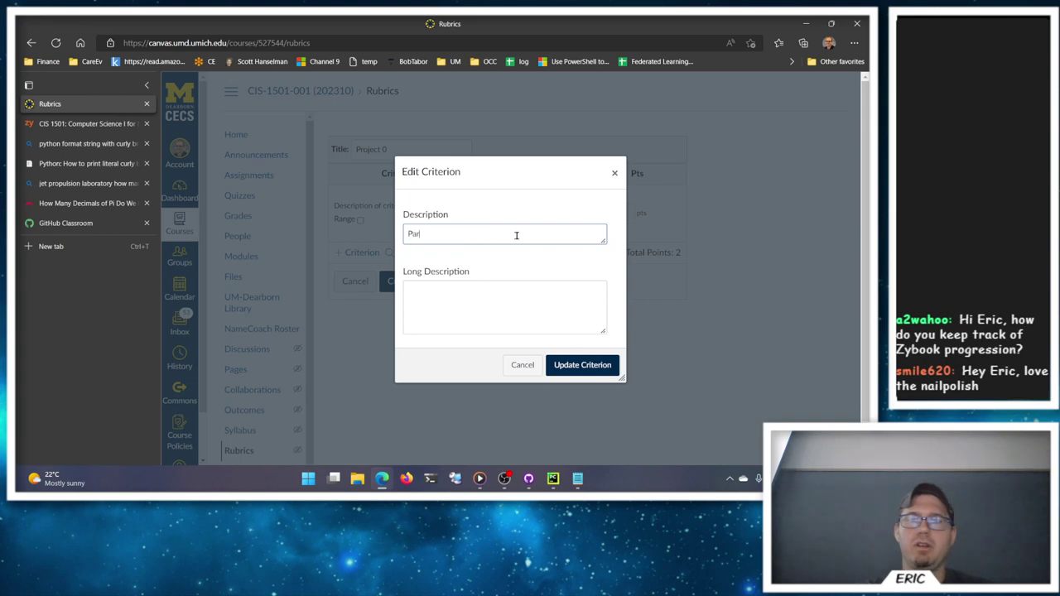
text(t 1 - Creates a dictionary o)
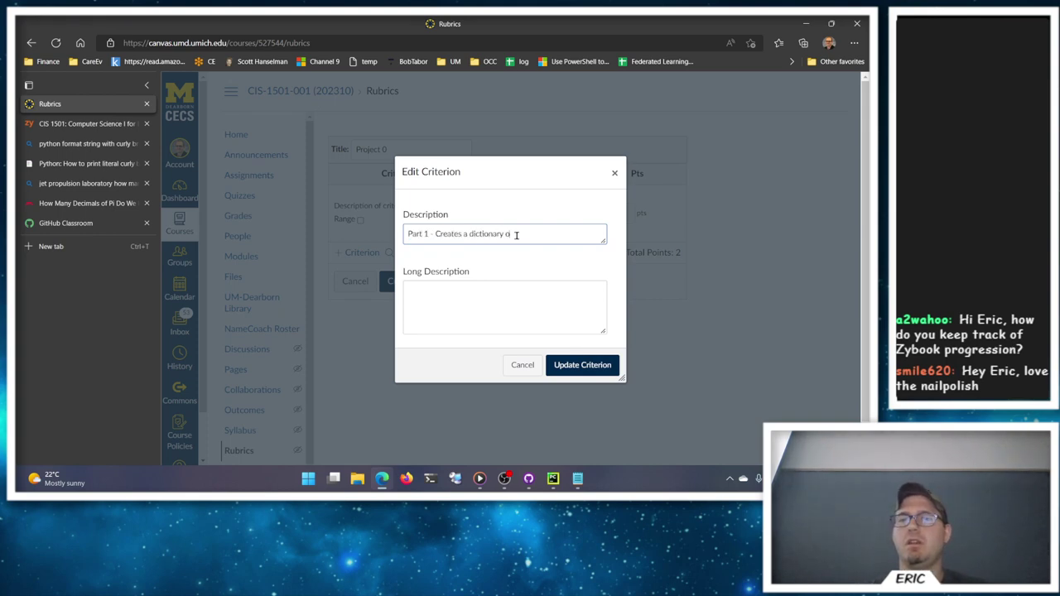
text(f items of)
key(BackSpace)
key(BackSpace)
text(for sale, with)
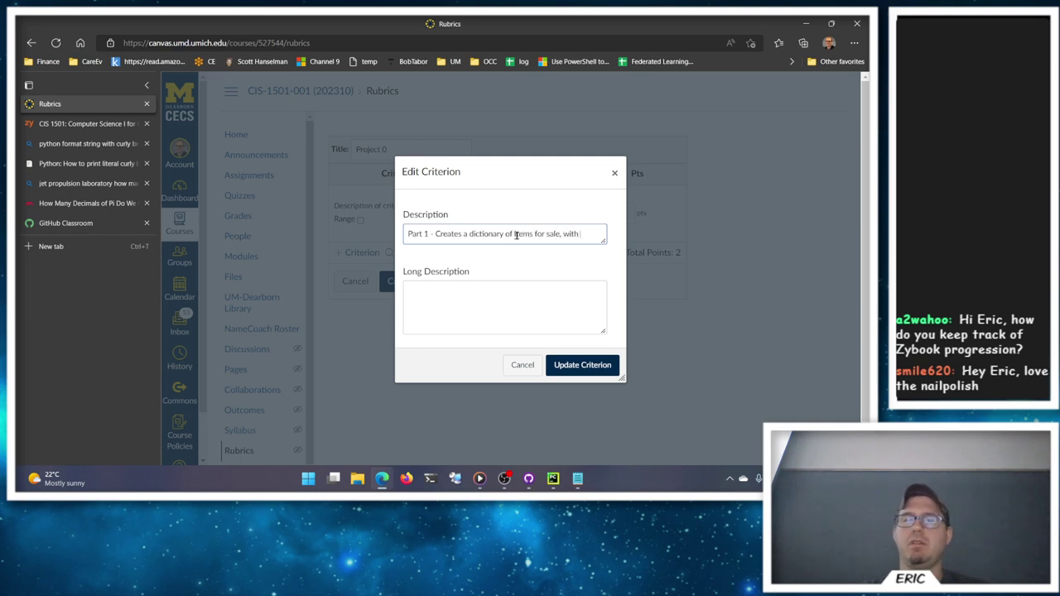
text( item name)
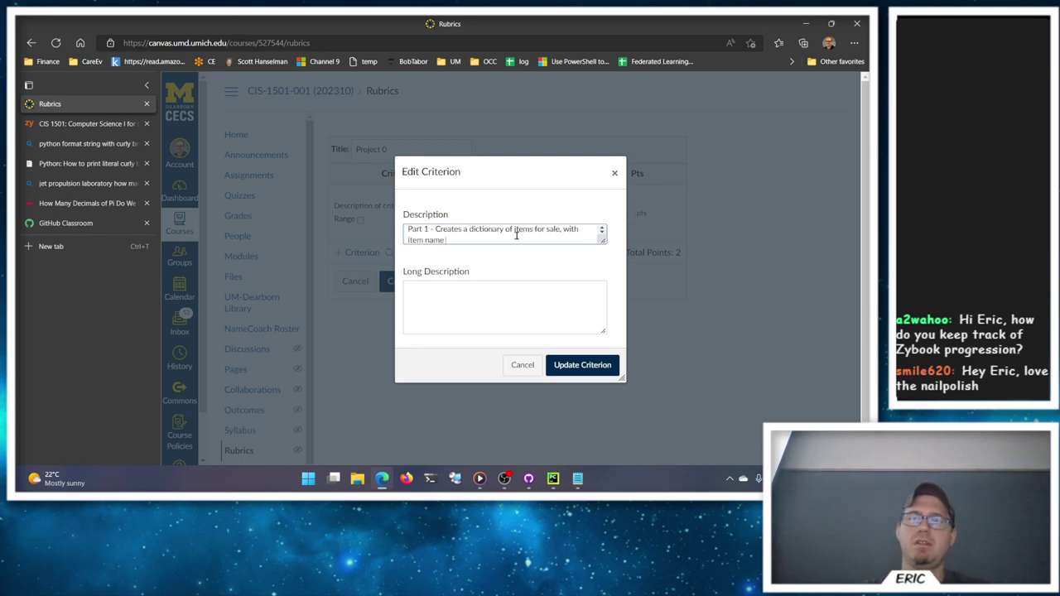
text( as the key, quantity an)
key(BackSpace)
key(BackSpace)
text(and price a)
key(BackSpace)
key(BackSpace)
key(BackSpace)
text(cociated values somehow)
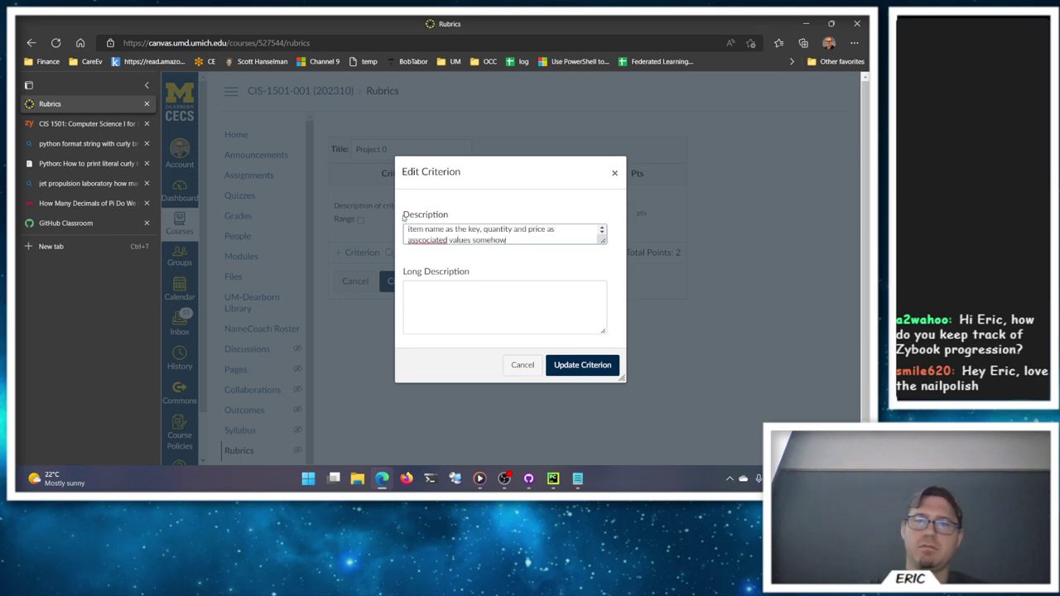
right_click(431, 238)
click(426, 252)
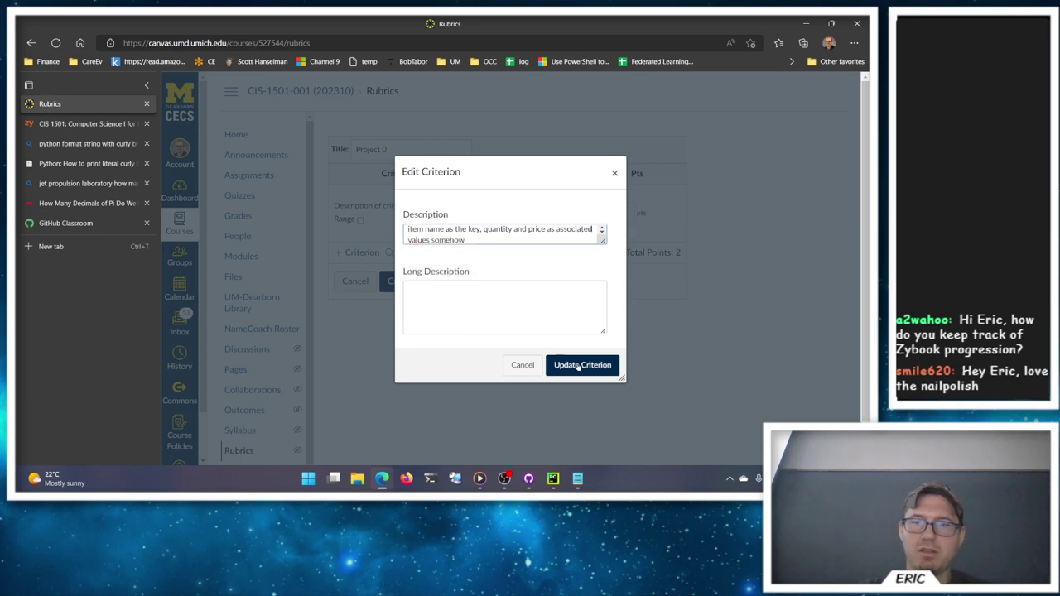
click(582, 364)
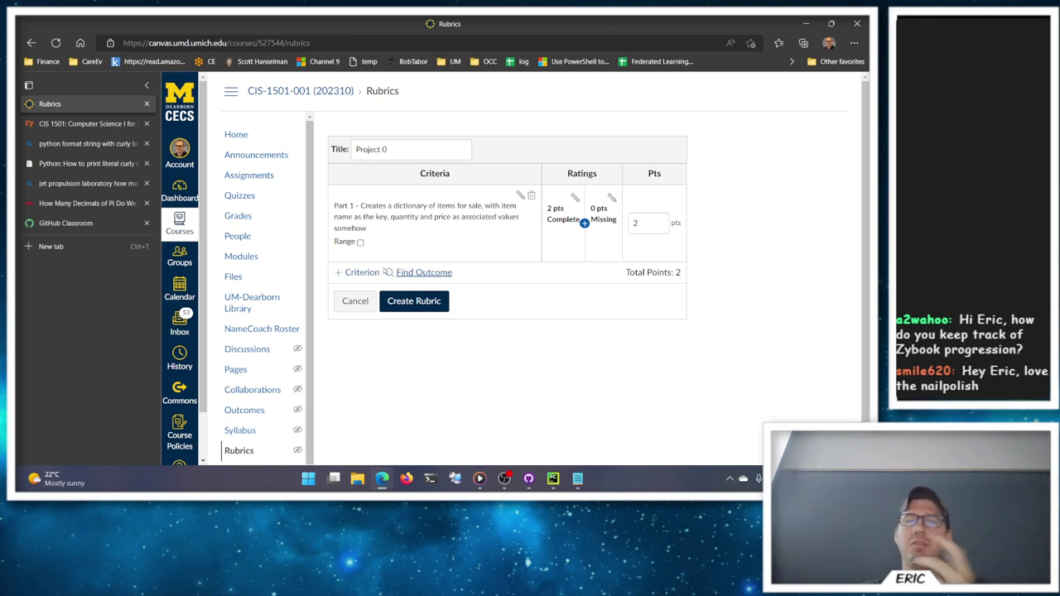
Step: Add a second criterion described as "Part 2 - Asks the user to buy items 5 times"
click(351, 272)
click(331, 295)
click(468, 251)
text(Part 2 - )
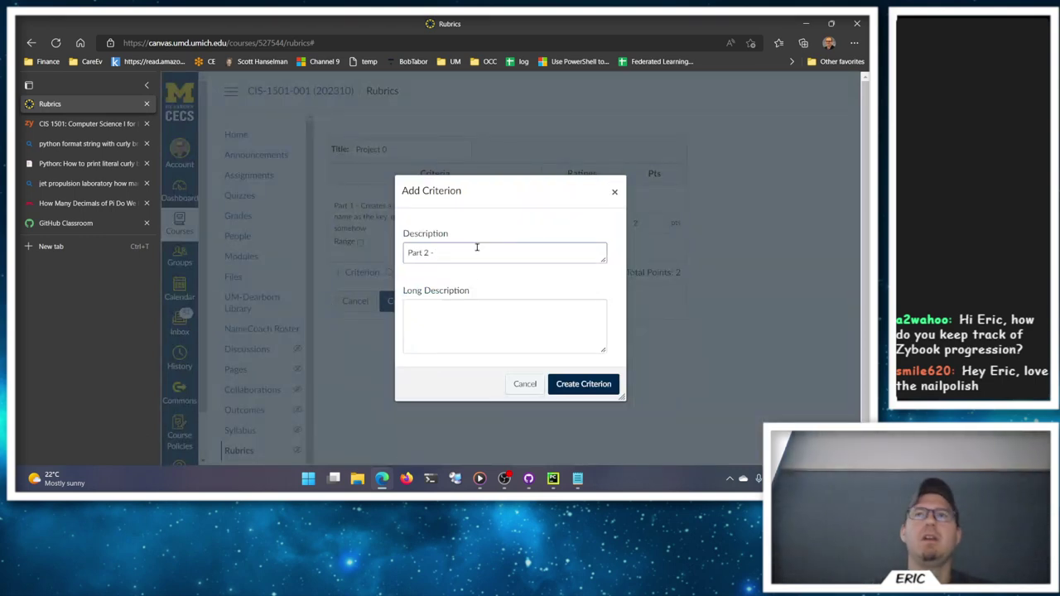
text(Asks the user to buy items 5 times)
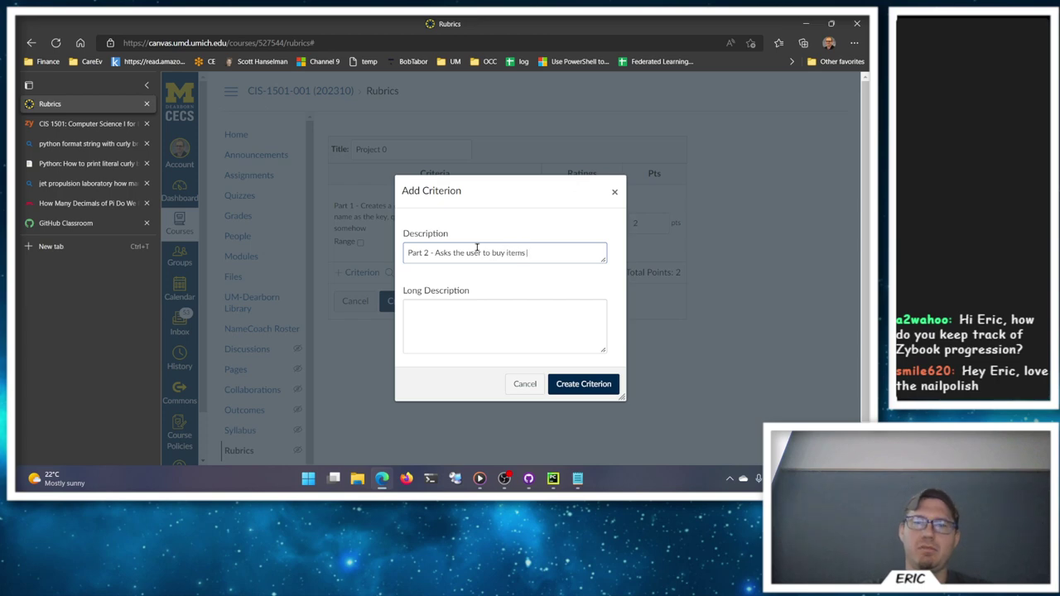
click(588, 391)
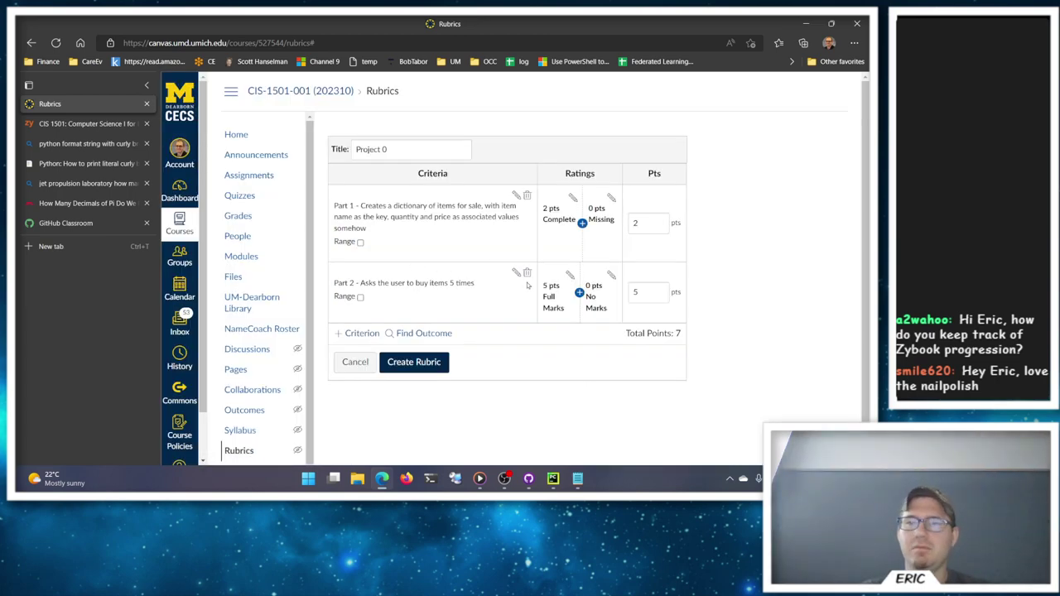
Step: Append ", name and quantity" to the second criterion's description and set the criterion to 2 points
click(515, 273)
click(592, 250)
text(, name and quantity)
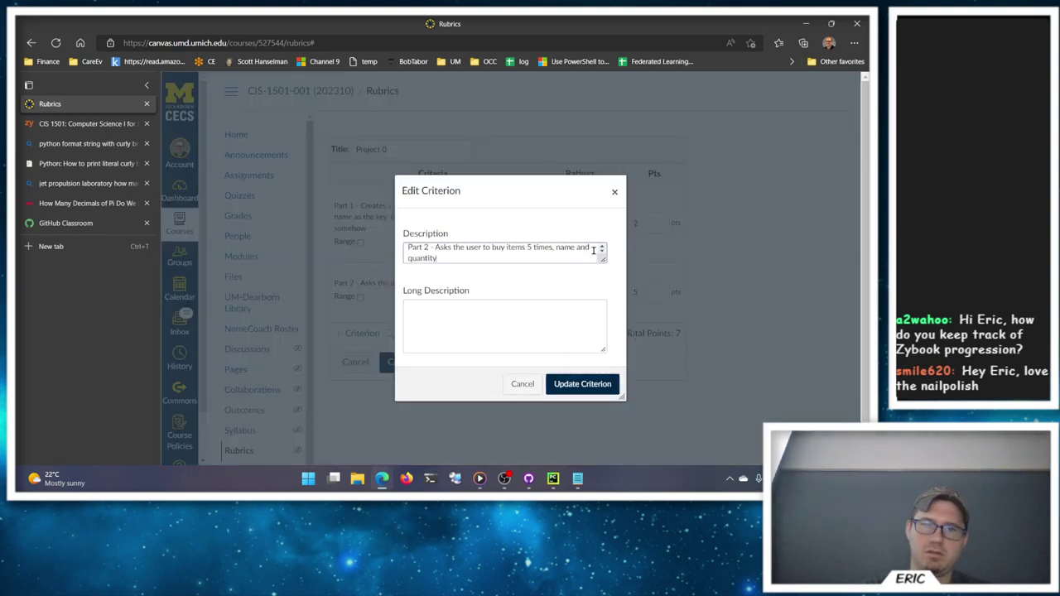
click(582, 385)
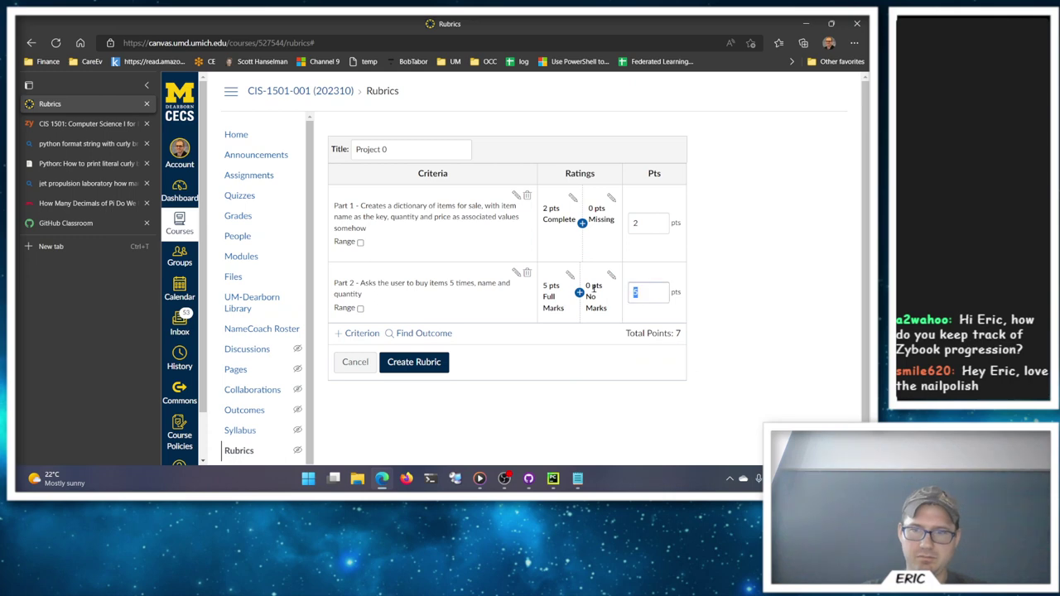
Step: Add a 2-point criterion "Part 2 - Ensuring they have money to buy the items, and ensuring there is the quantity available"
click(357, 341)
click(336, 372)
text(part)
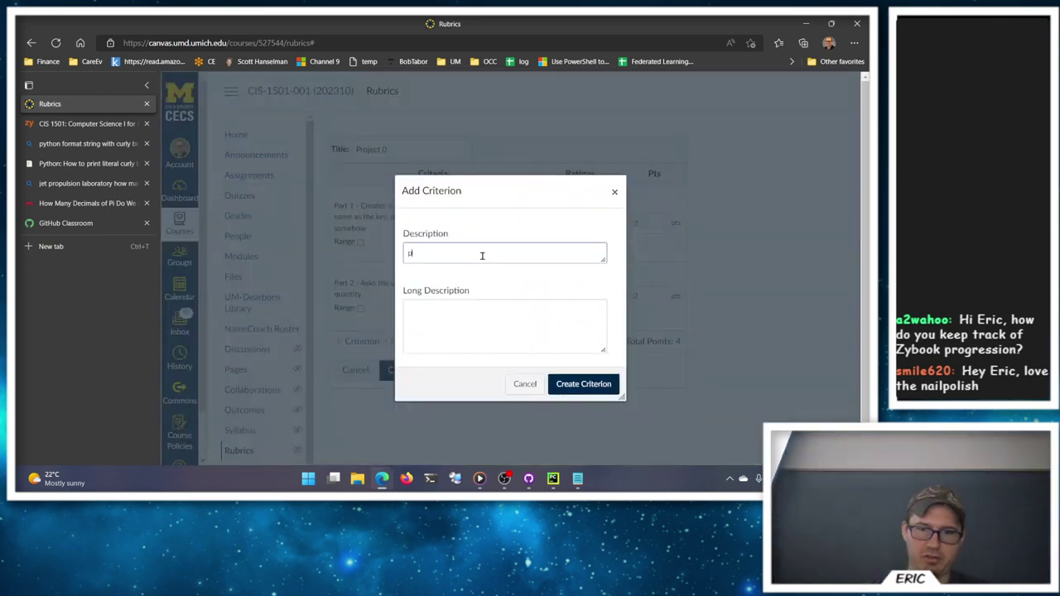
key(BackSpace)
key(BackSpace)
key(BackSpace)
key(BackSpace)
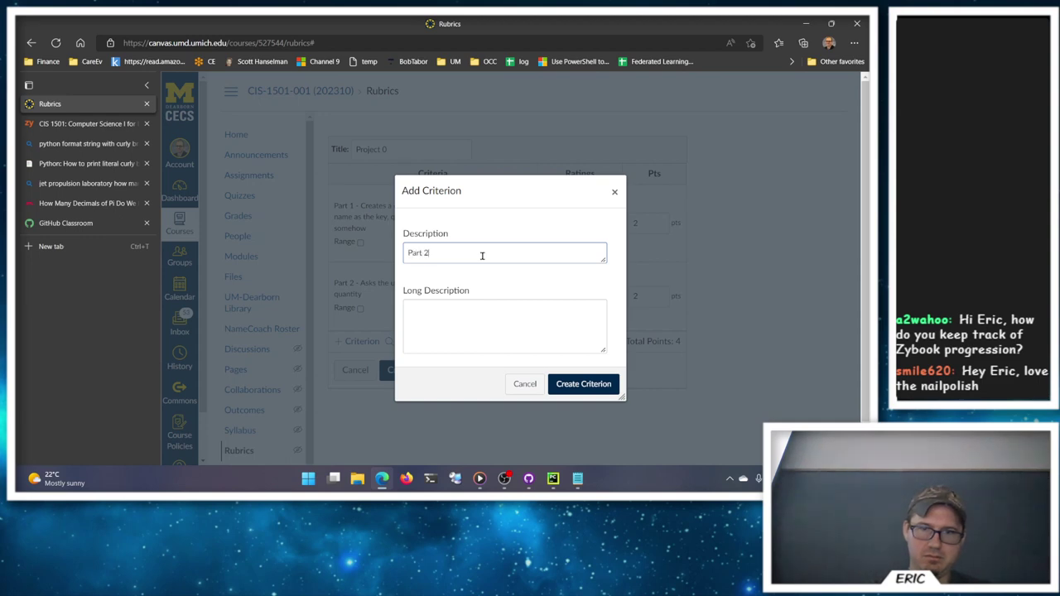
text(Part 2 - Ensuring)
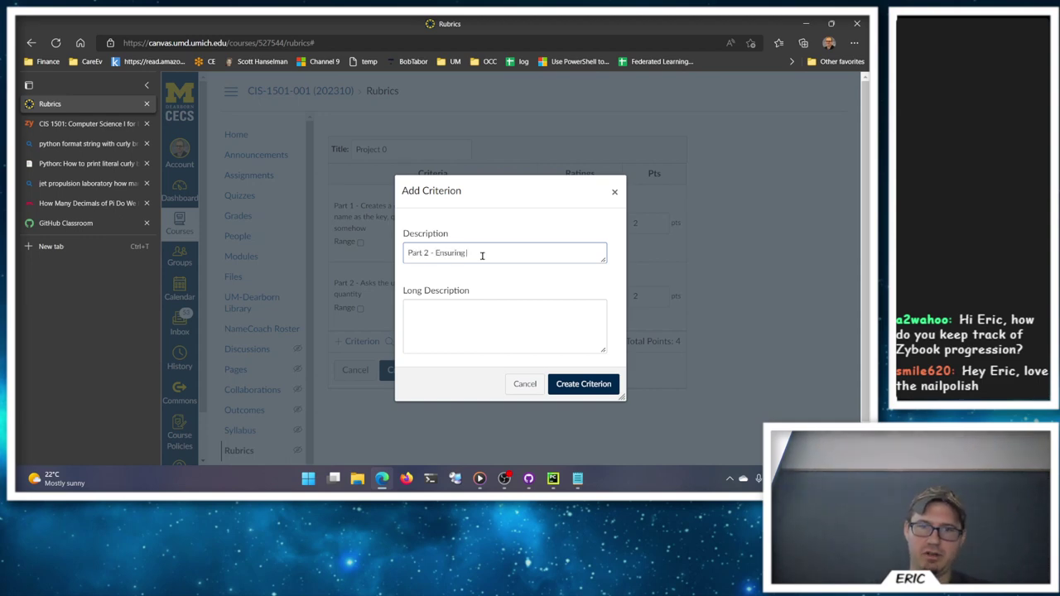
text( they have money to buy the items, and ensur)
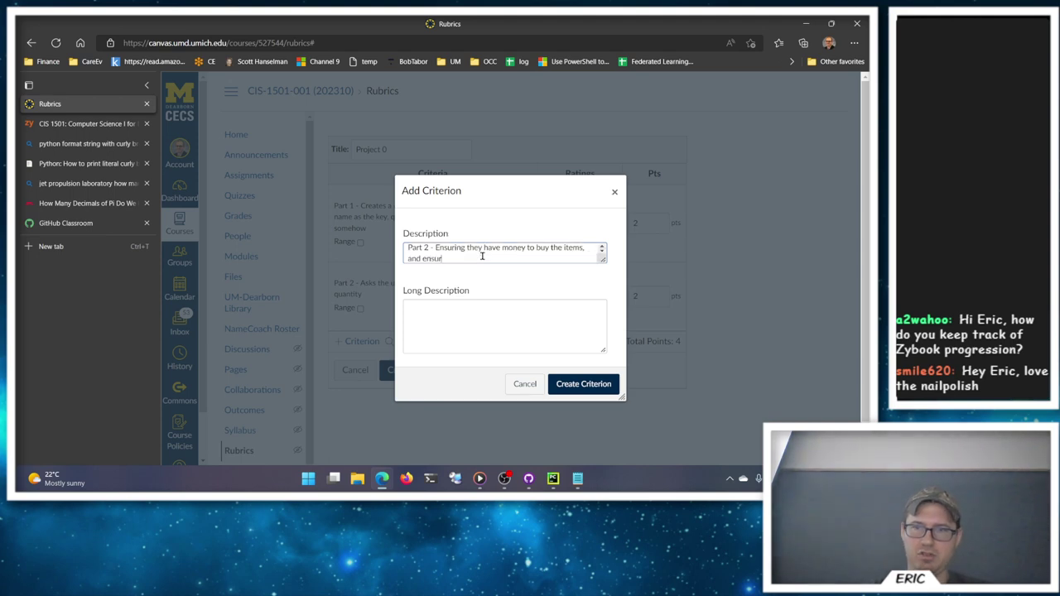
text(ing there is the qua)
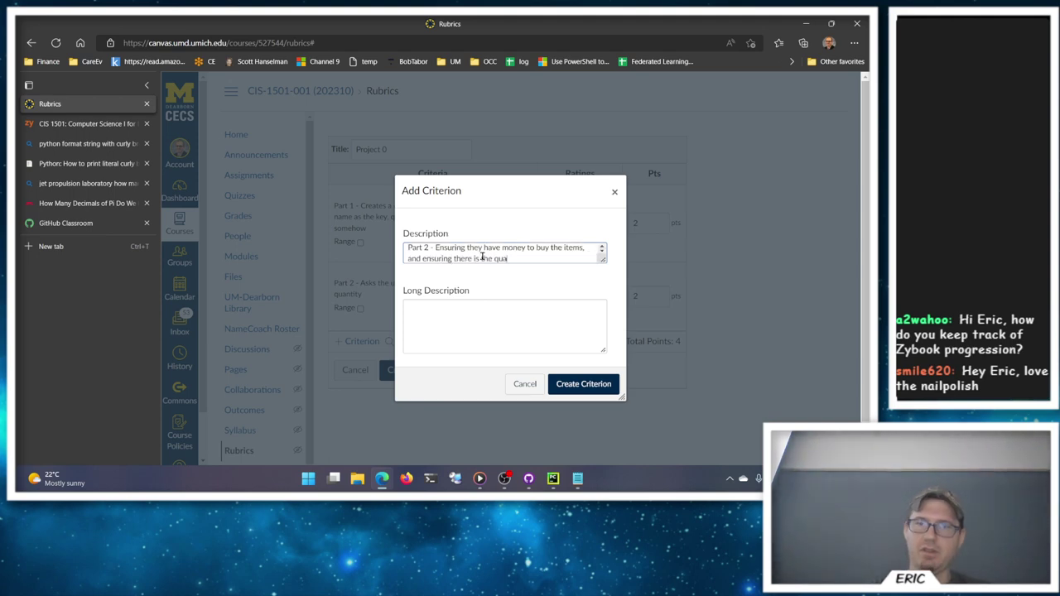
text(ntity available)
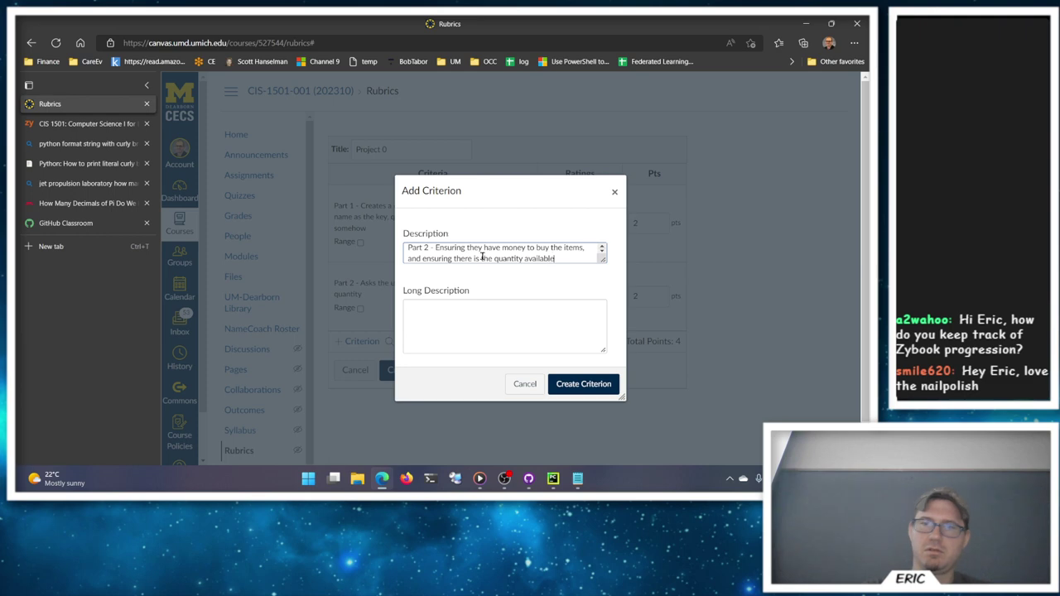
click(588, 391)
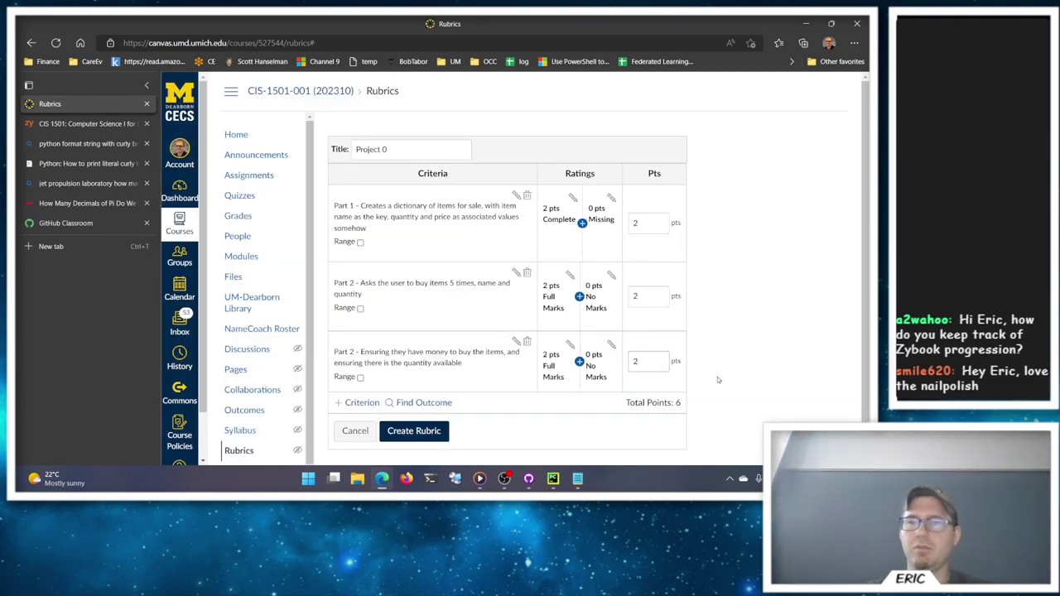
scroll(576, 321, down, 1)
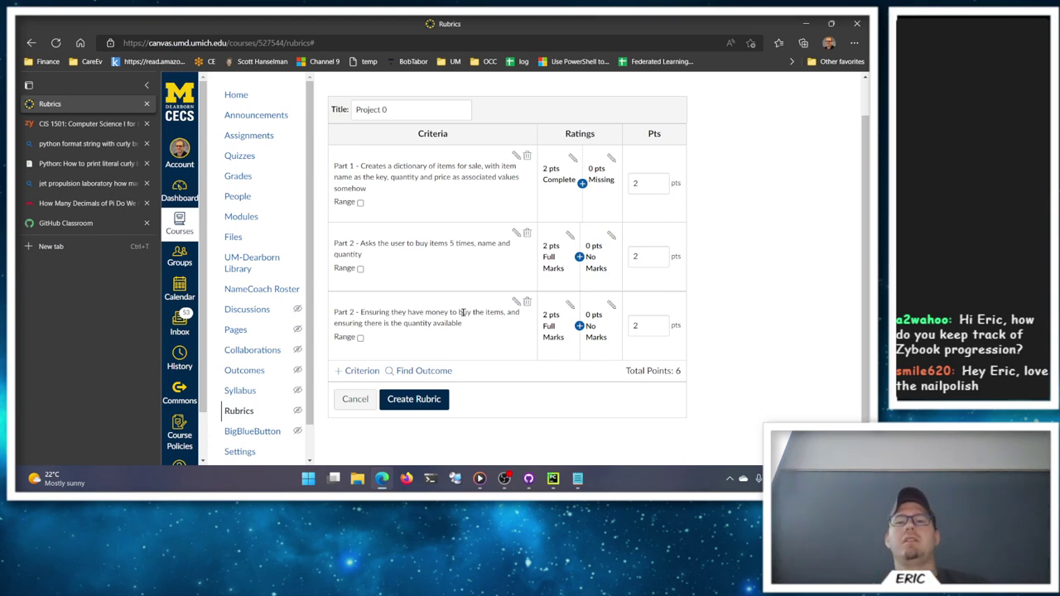
drag(405, 310, 505, 312)
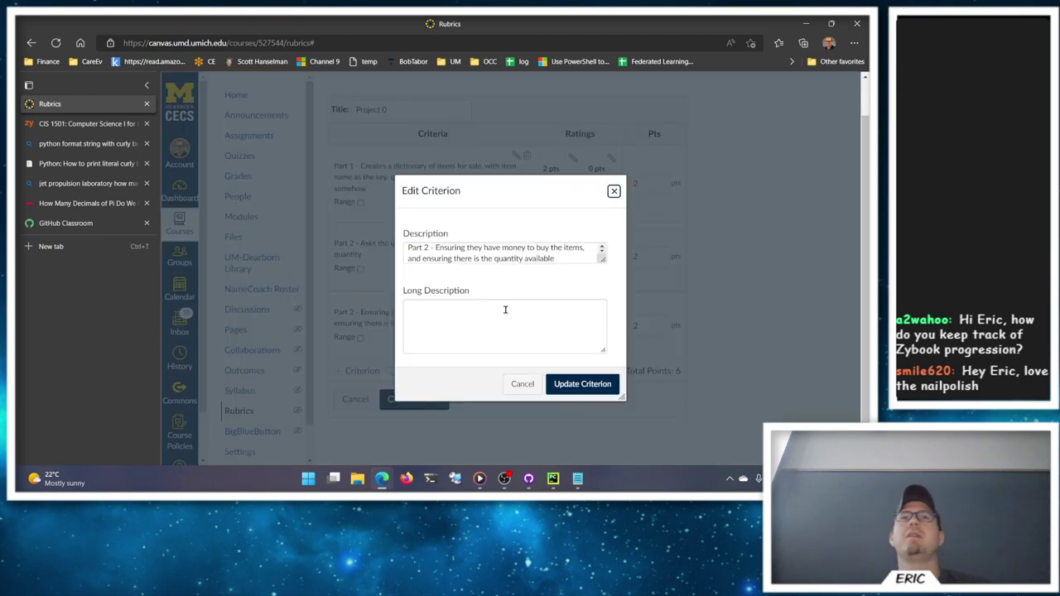
click(530, 385)
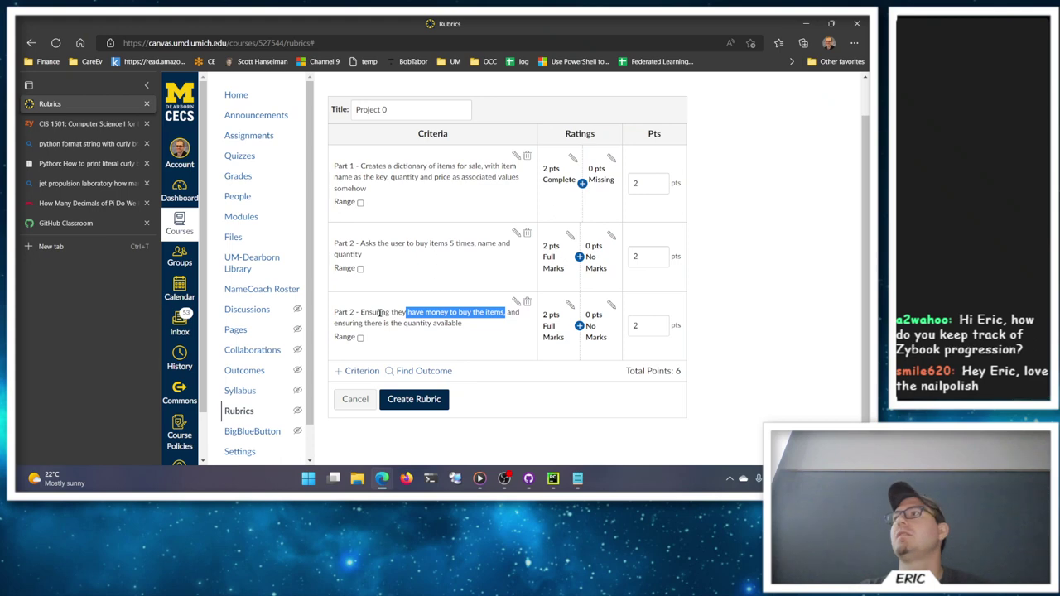
click(692, 343)
Step: Add a 2-point criterion "Part 2 - Receipt output ( all items bought, cheapest, most expensive, total, and remaining money )"
click(370, 381)
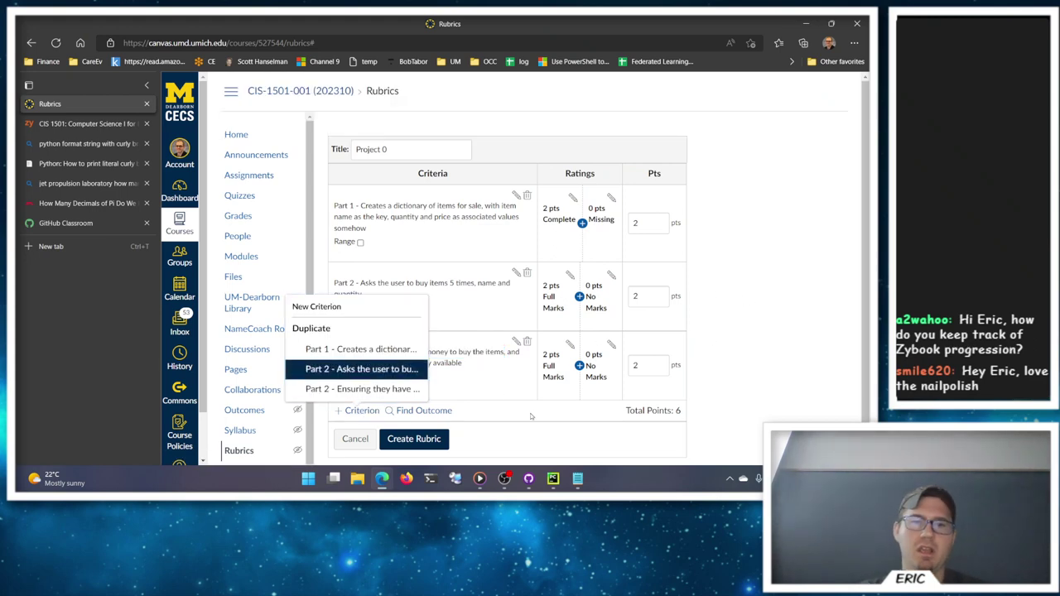
click(313, 306)
text(Part 2 - Tracking cheapest most exp)
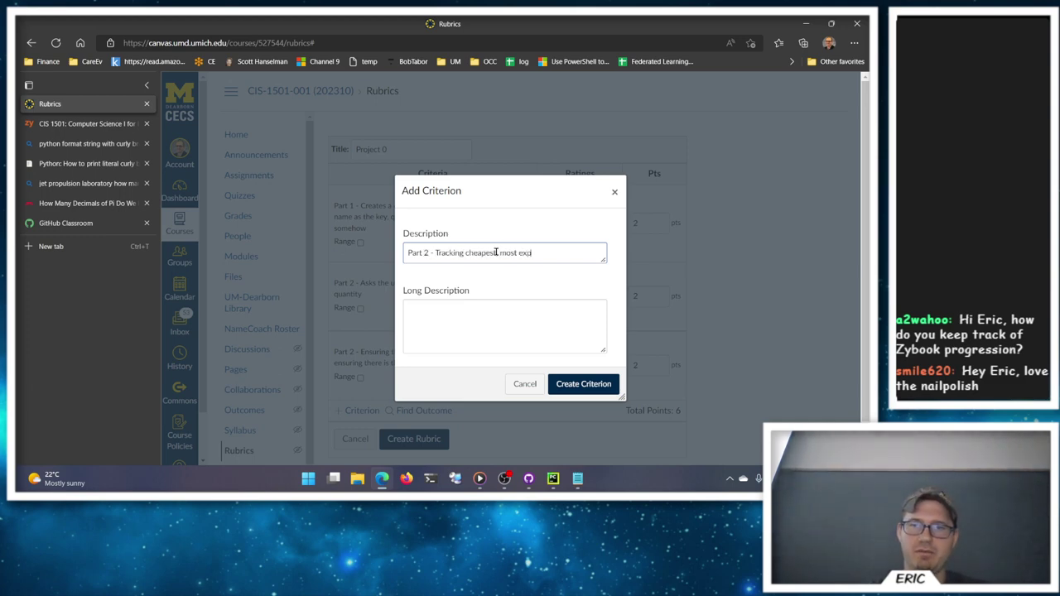
key(BackSpace)
key(BackSpace)
key(BackSpace)
key(BackSpace)
key(BackSpace)
key(BackSpace)
key(BackSpace)
key(BackSpace)
key(BackSpace)
key(BackSpace)
key(BackSpace)
key(BackSpace)
key(BackSpace)
key(BackSpace)
key(BackSpace)
key(BackSpace)
key(BackSpace)
key(BackSpace)
key(BackSpace)
key(BackSpace)
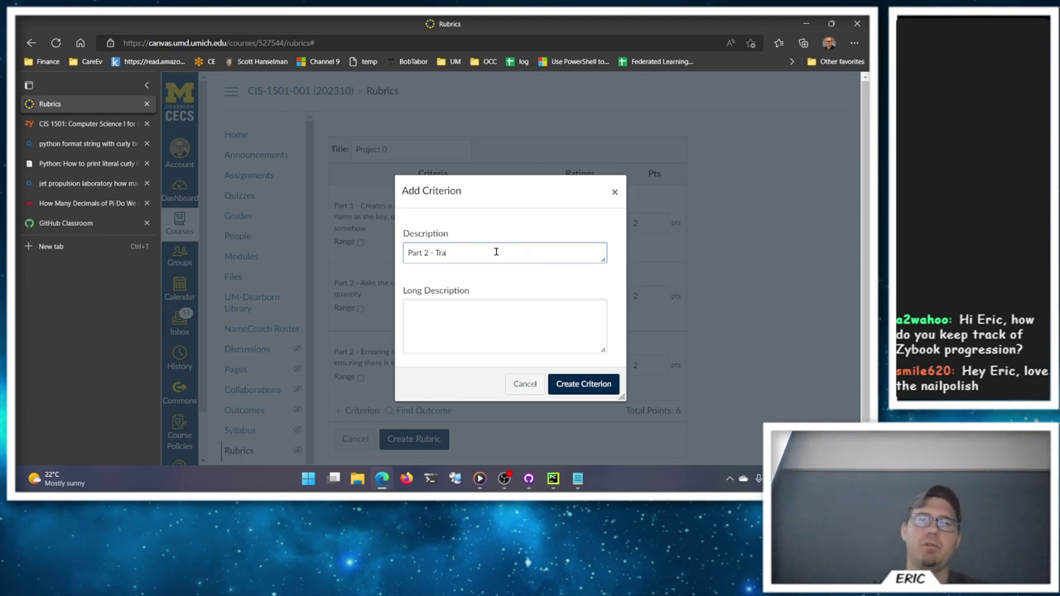
text(Receipt output ()
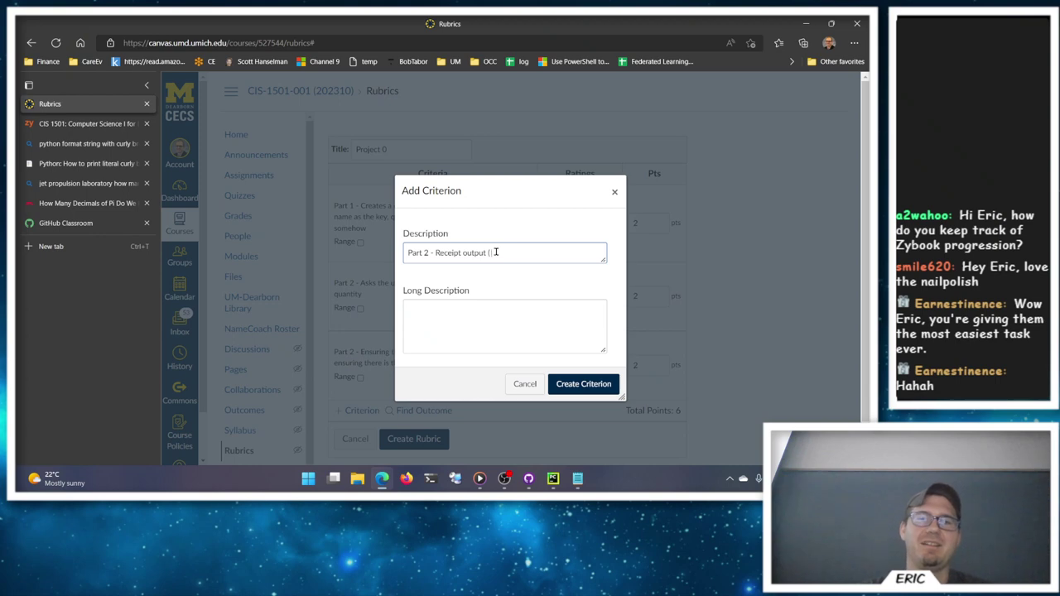
text(ite)
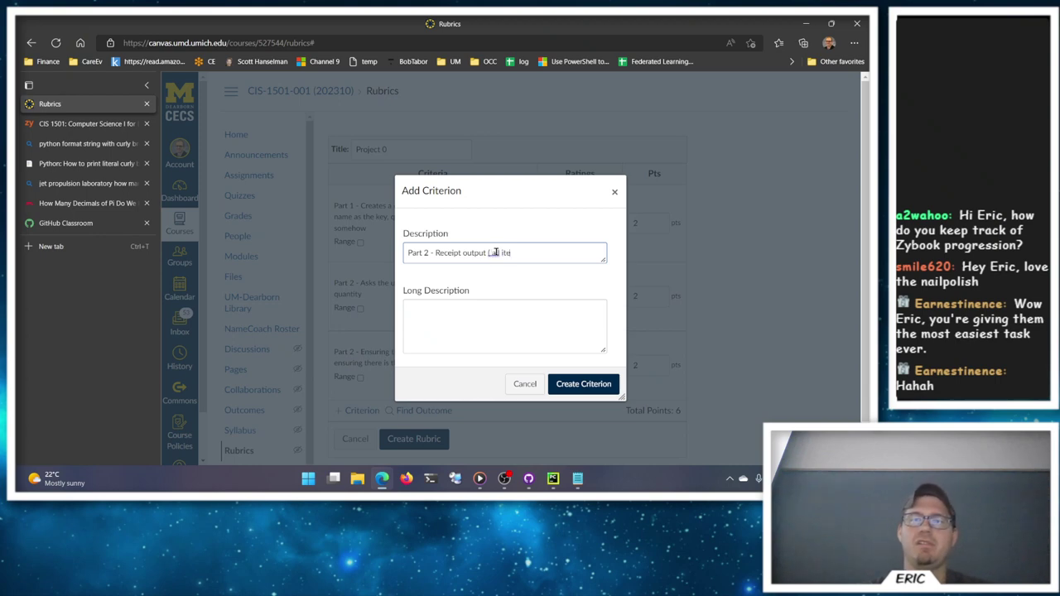
text(ms,bought, cheapest, most)
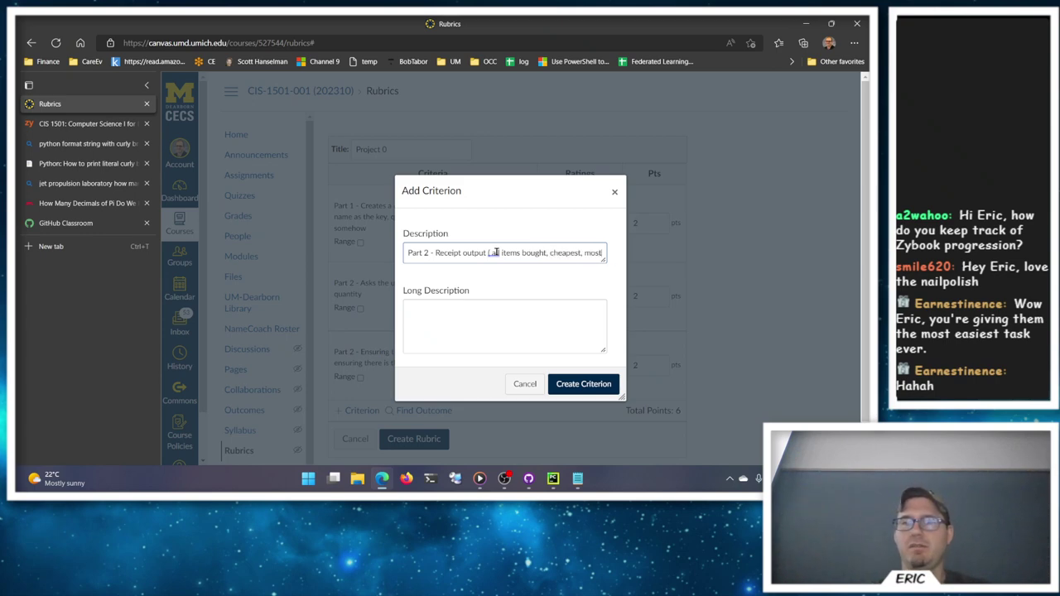
text( expensive, total, and remaining money)
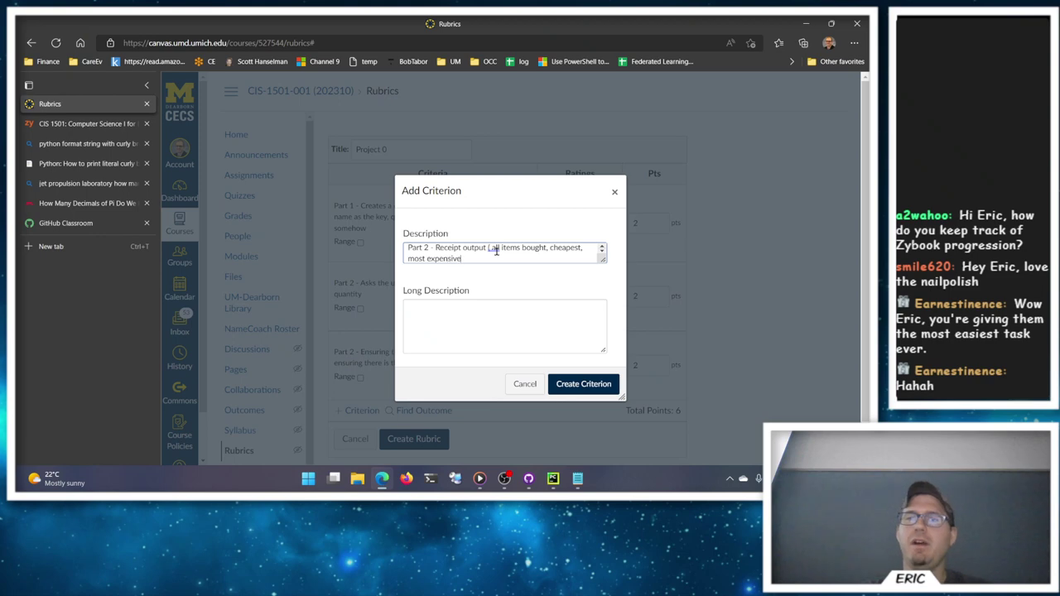
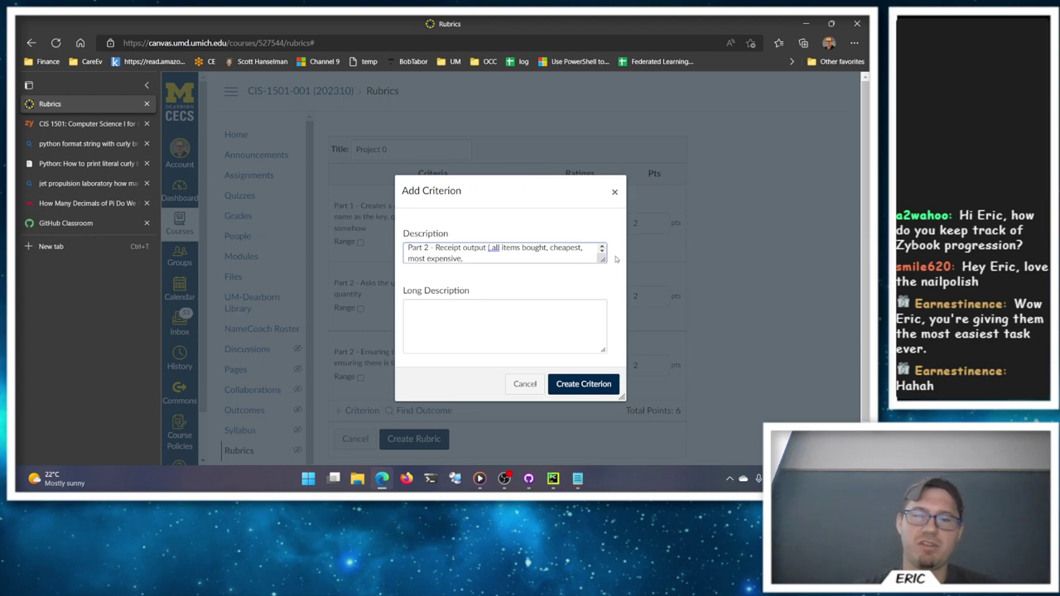
text(total, and)
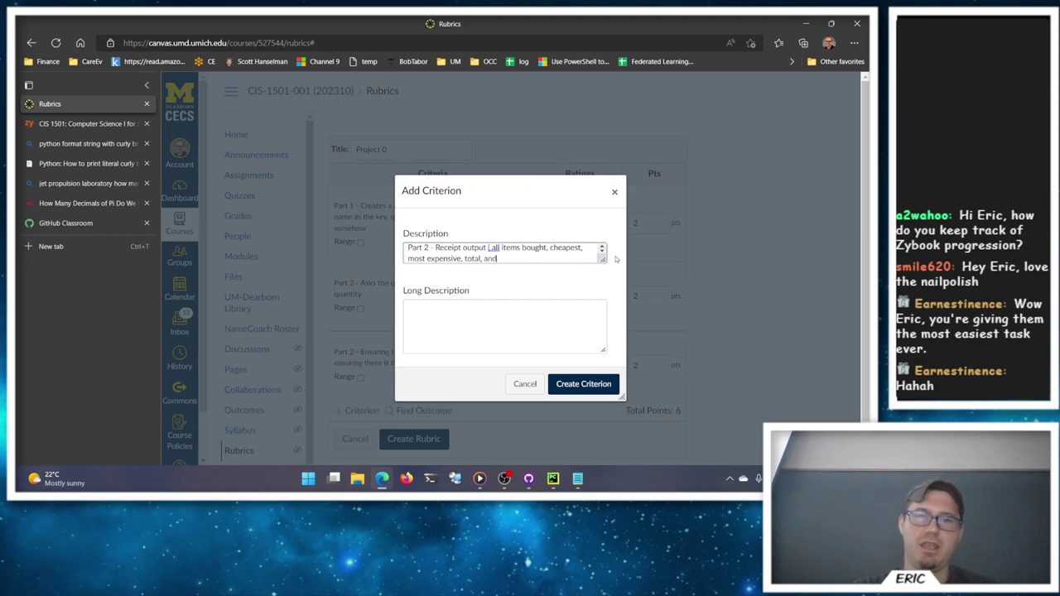
text( remaining money)
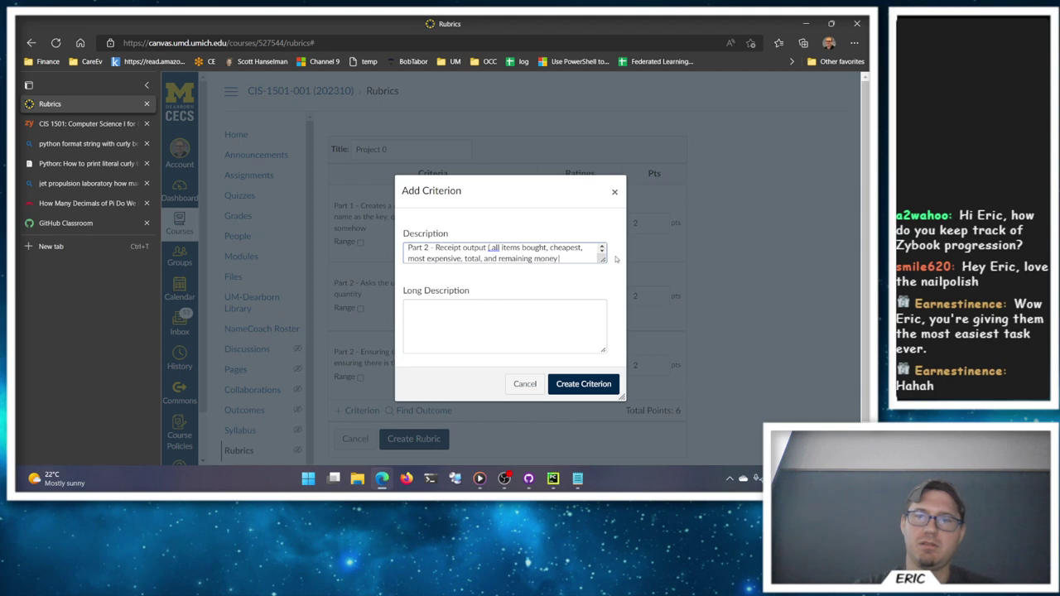
click(601, 383)
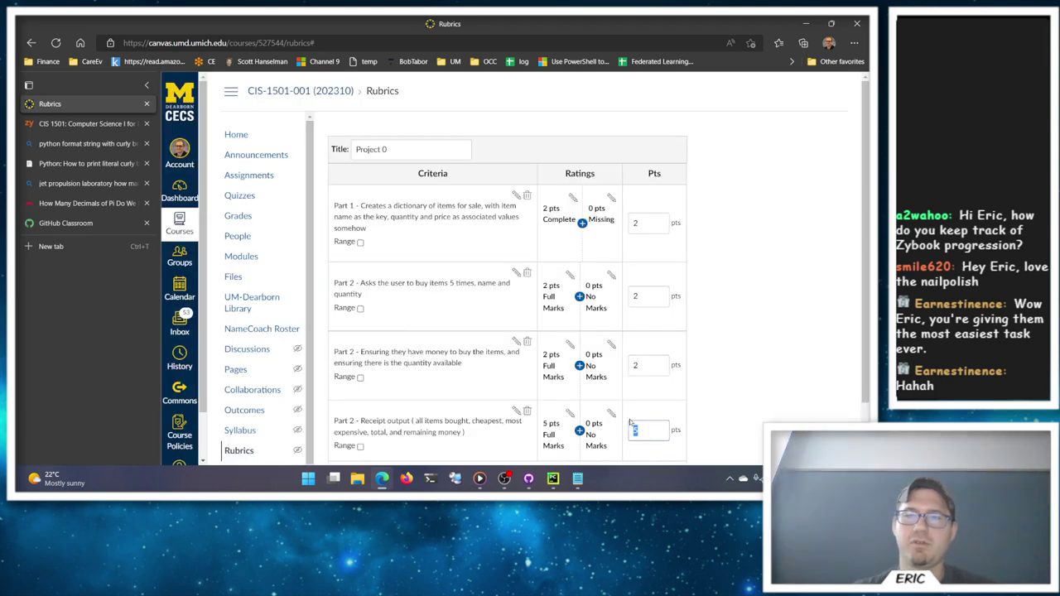
scroll(442, 370, down, 1)
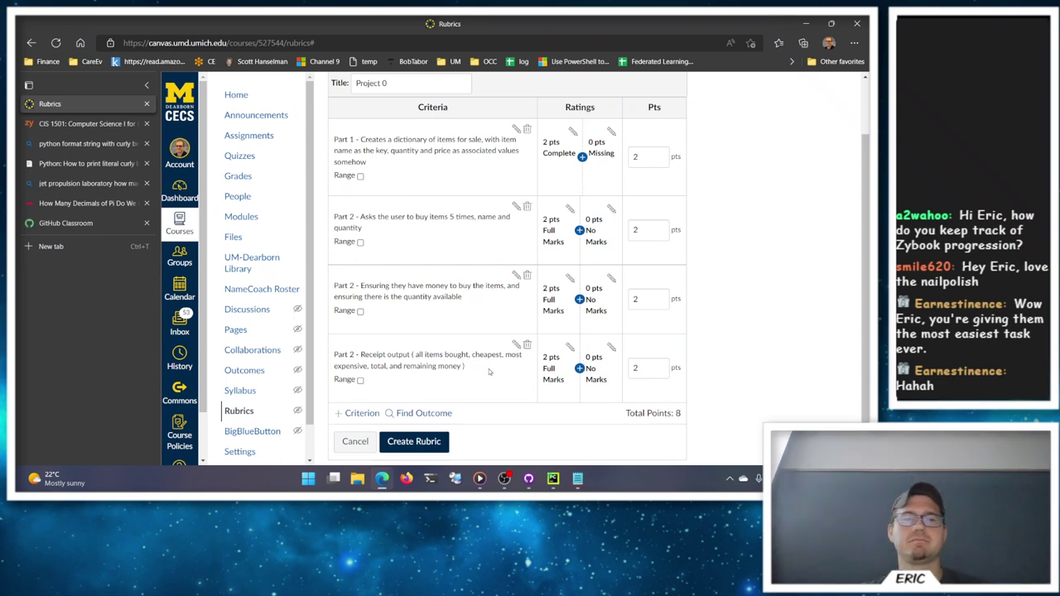
drag(468, 354, 368, 365)
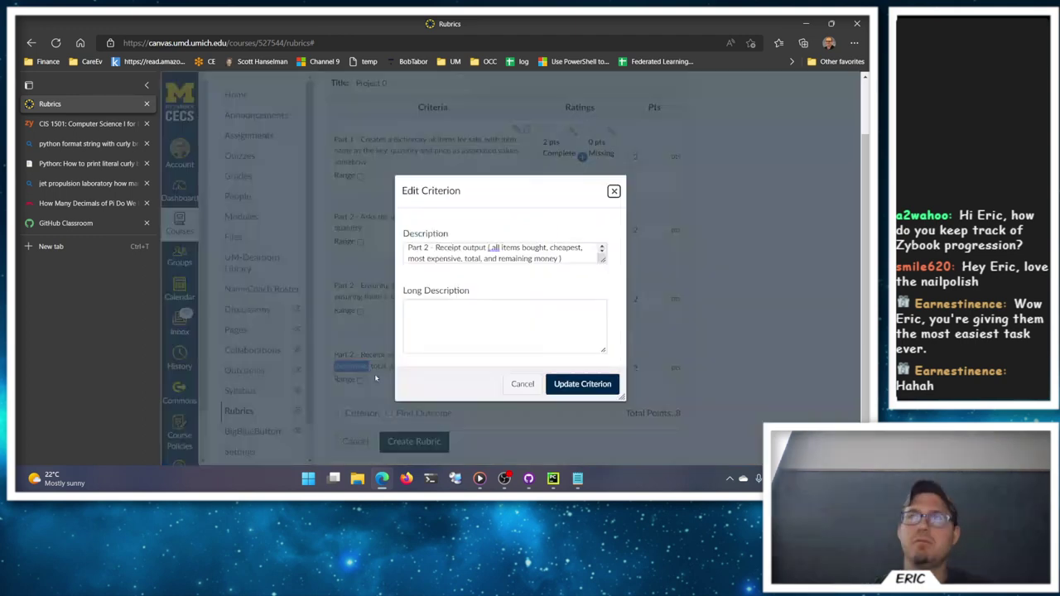
click(521, 384)
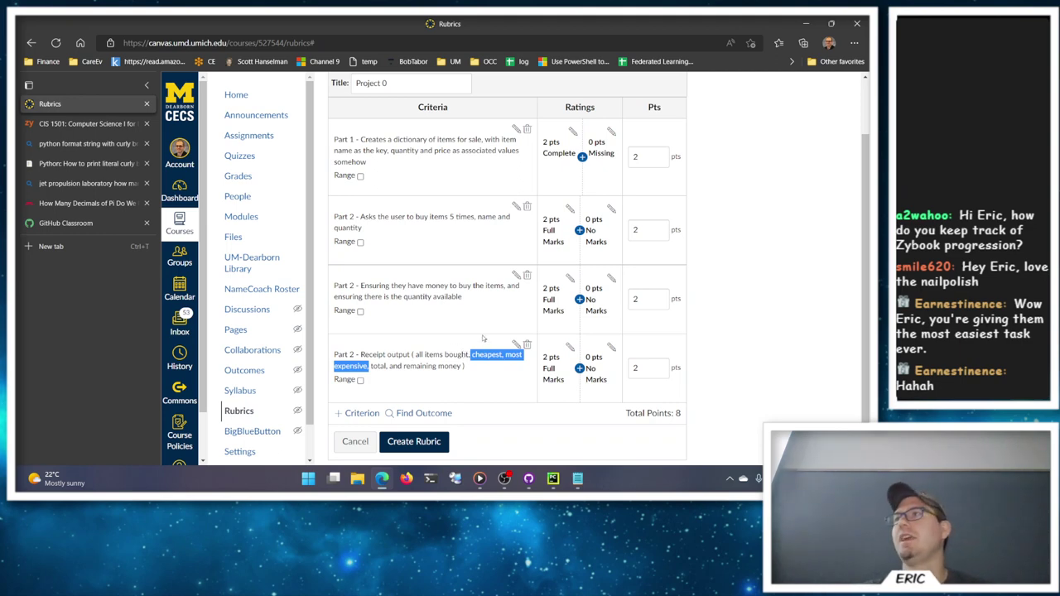
click(718, 388)
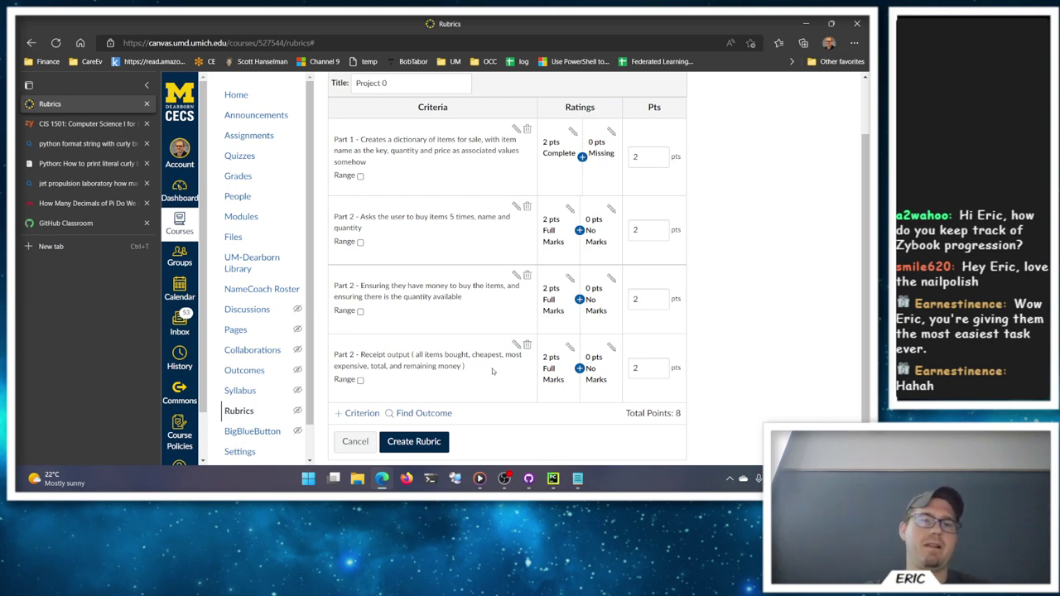
Step: Add a 2-point criterion "Part 3 - Display remaining quantities in the store to let them know if they need to reorder anything" and create the rubric
scroll(422, 372, down, 1)
click(362, 405)
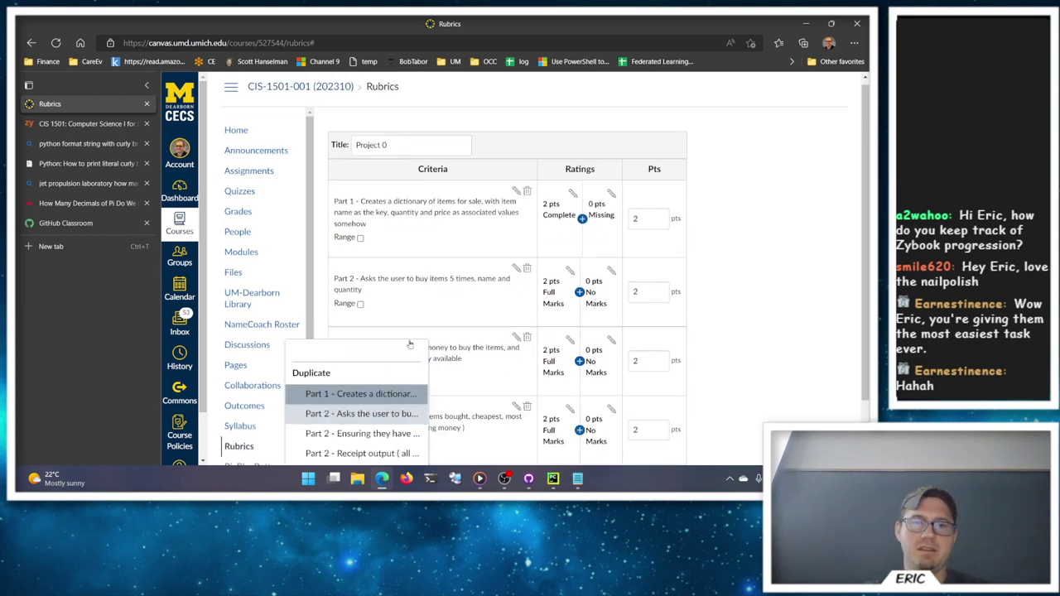
click(315, 351)
text(Pa)
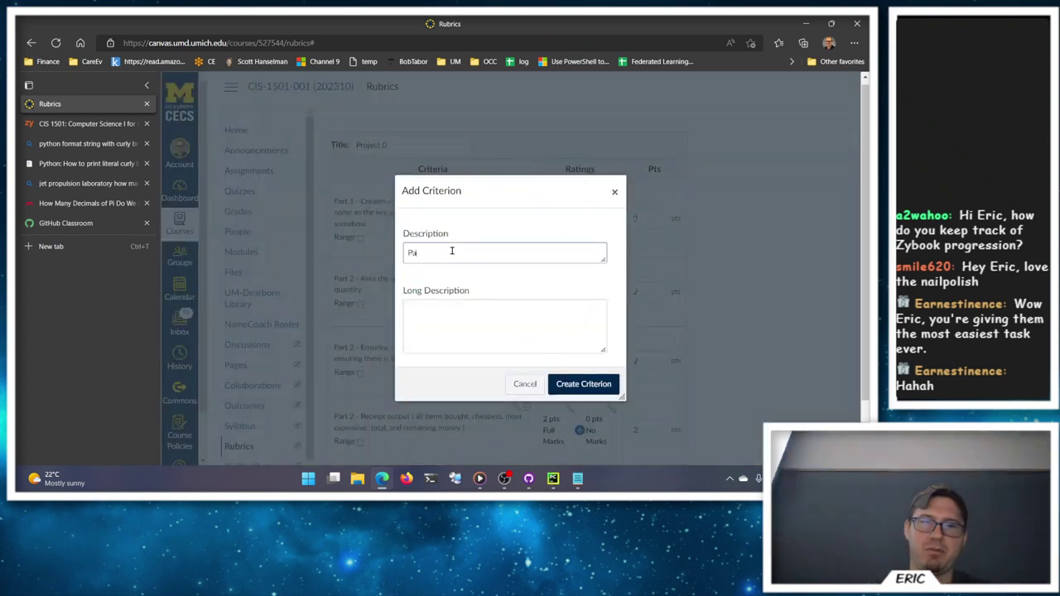
text(rt 3 - Display remaining quantities in the store to let them know if they need to reorder anything)
click(580, 382)
double_click(654, 363)
text(2)
click(745, 354)
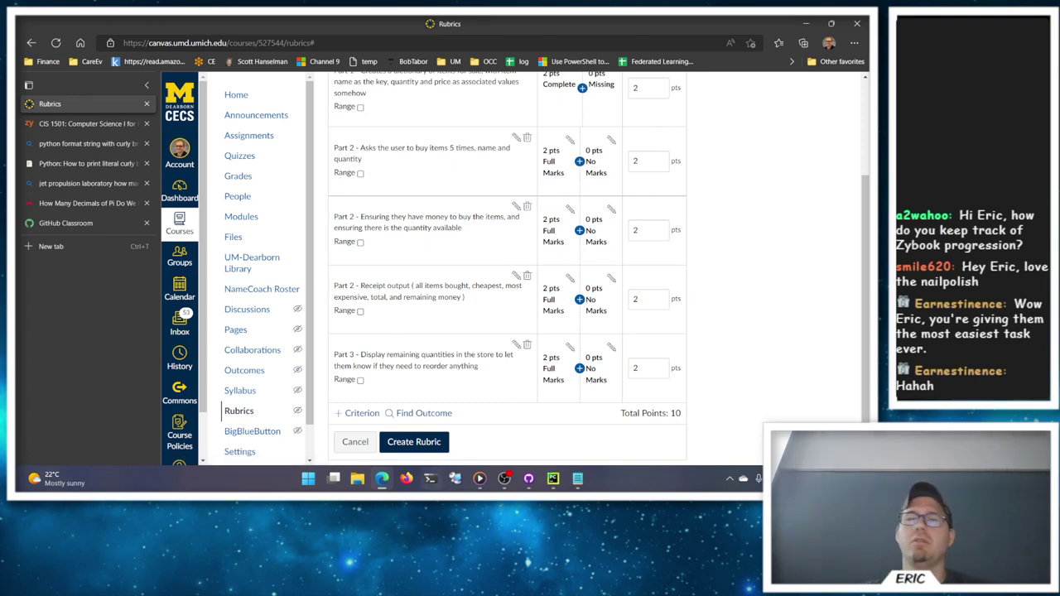
click(418, 443)
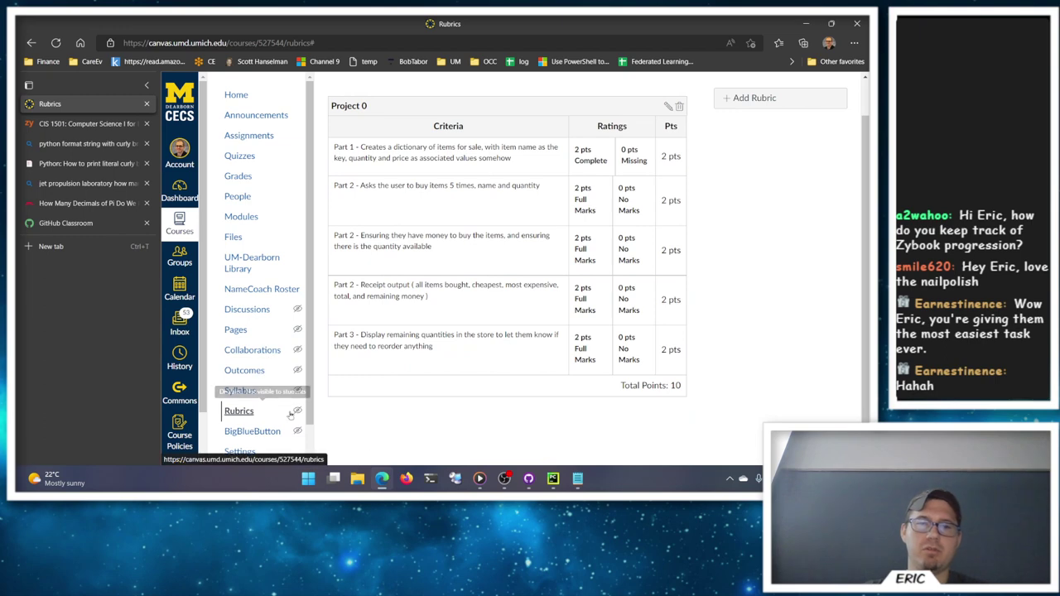
Step: View the course's rubric list, and open the Project 0 assignment for editing
click(240, 411)
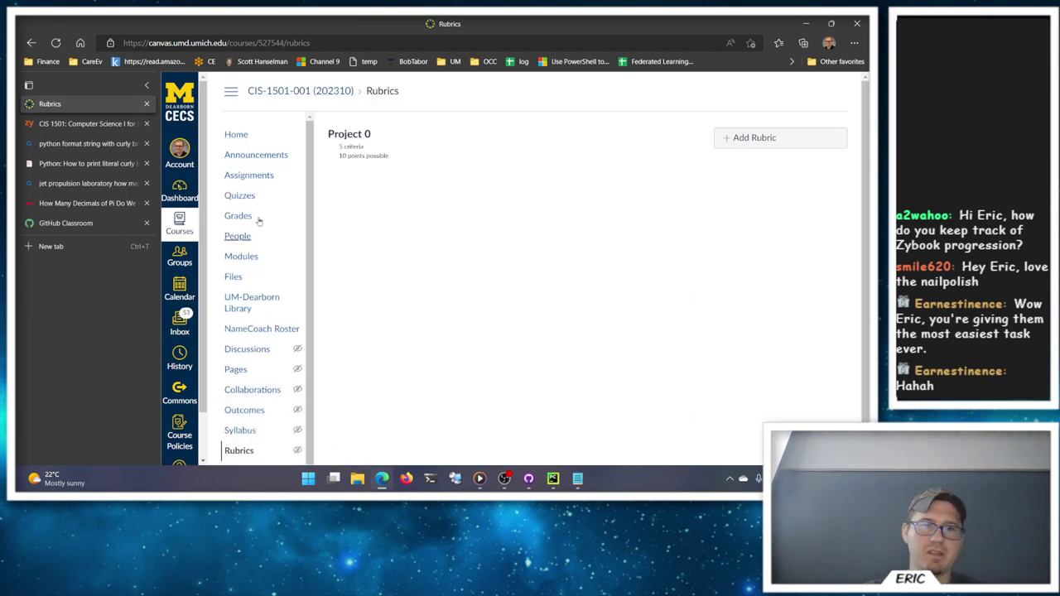
click(256, 179)
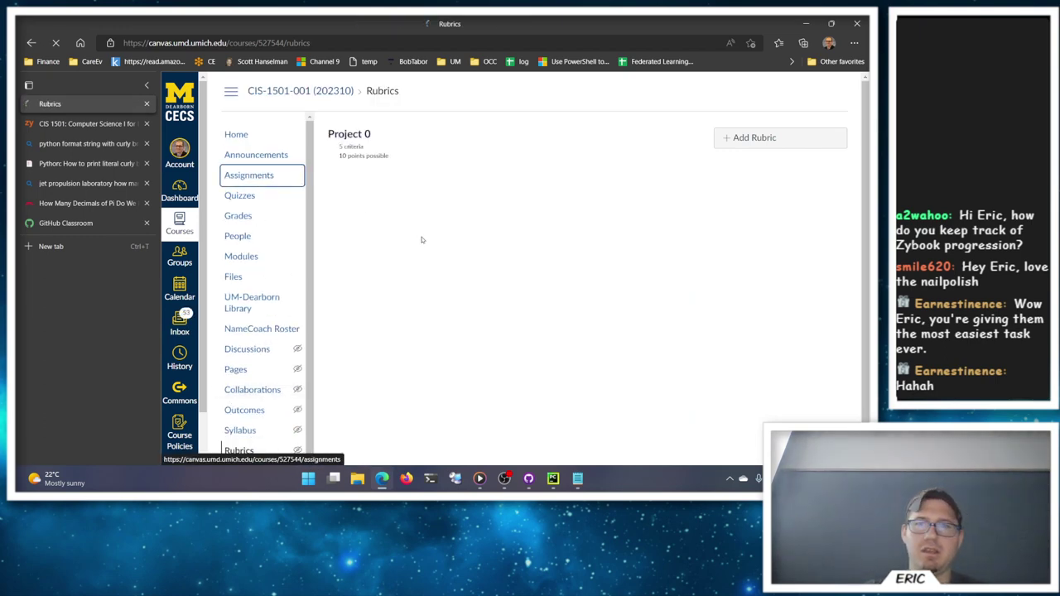
scroll(505, 263, down, 3)
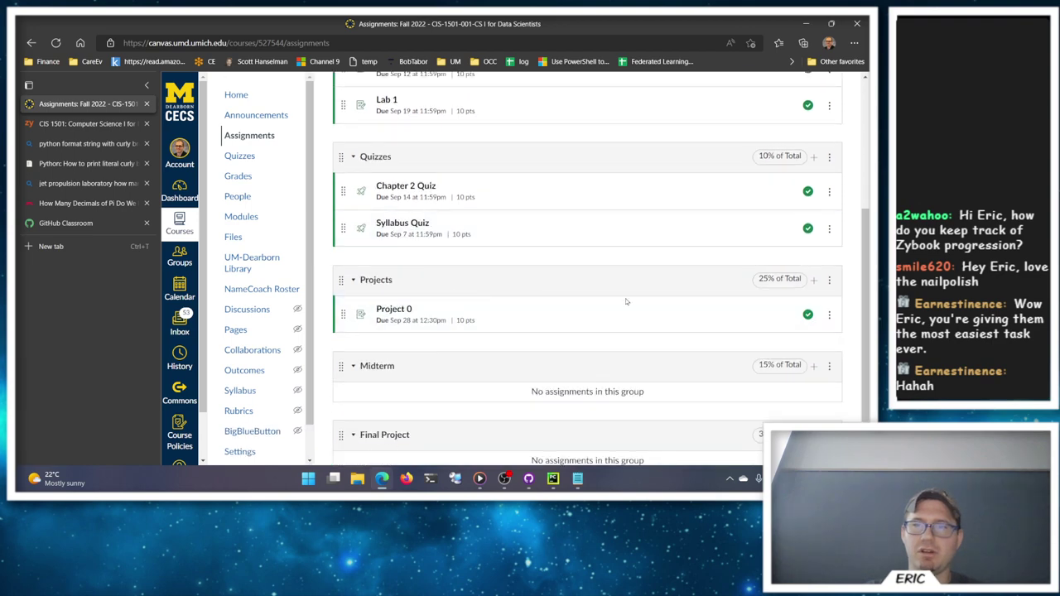
click(394, 309)
scroll(557, 243, down, 4)
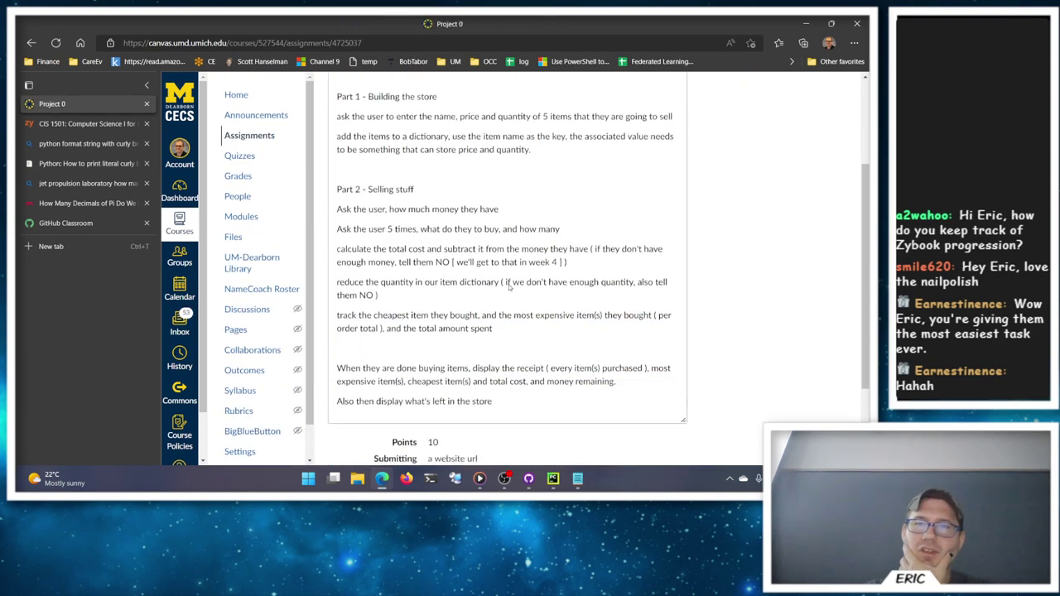
scroll(624, 375, up, 1)
scroll(624, 375, up, 5)
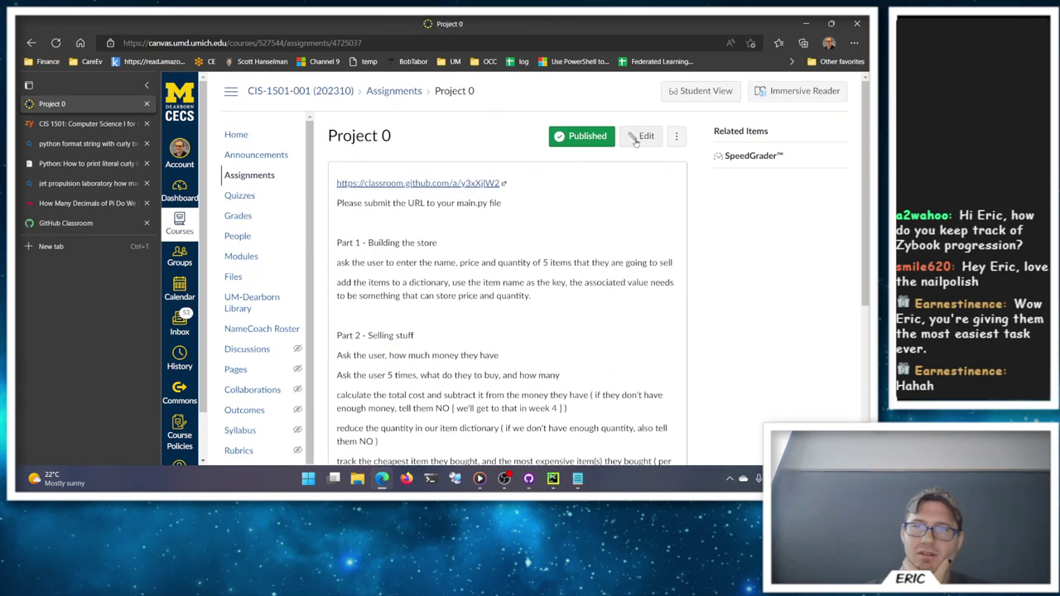
click(636, 135)
Step: Look through the Project 0 assignment's edit settings for a way to attach the rubric, and return to the course's rubric list
scroll(563, 228, down, 6)
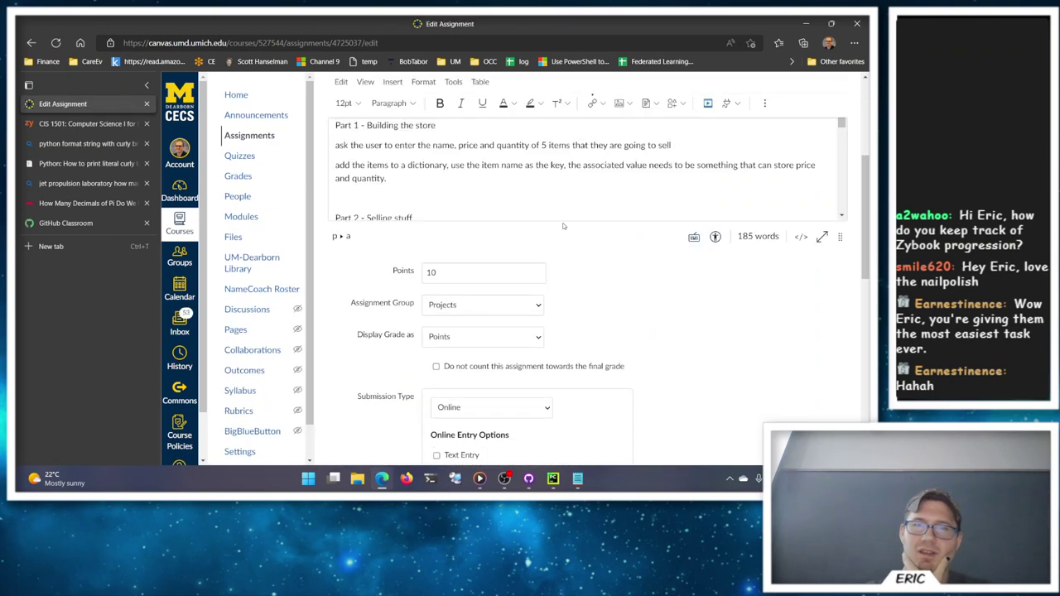
click(473, 223)
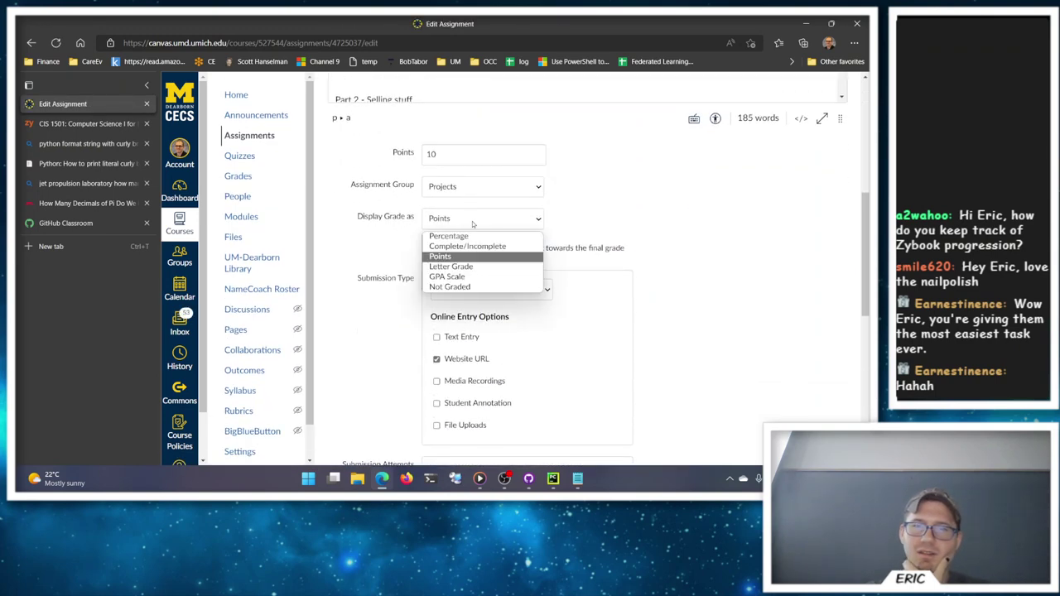
click(696, 225)
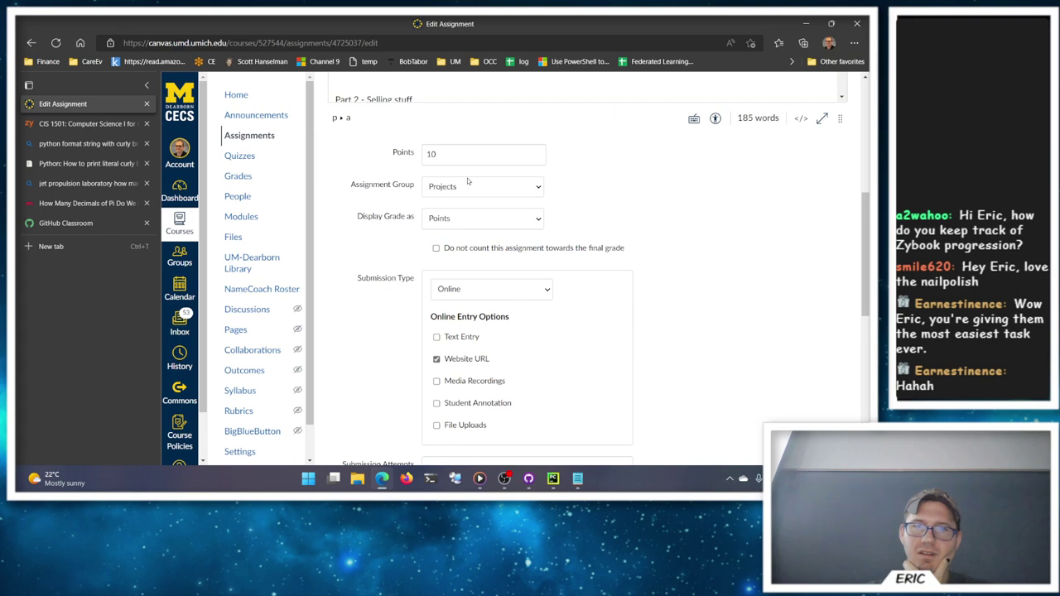
scroll(629, 207, down, 5)
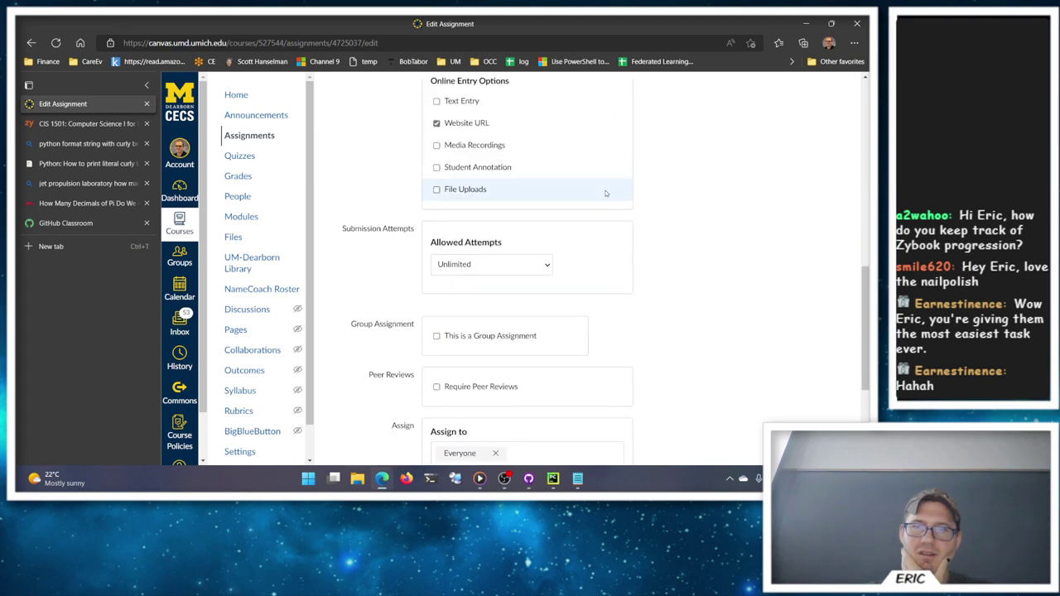
scroll(538, 295, down, 3)
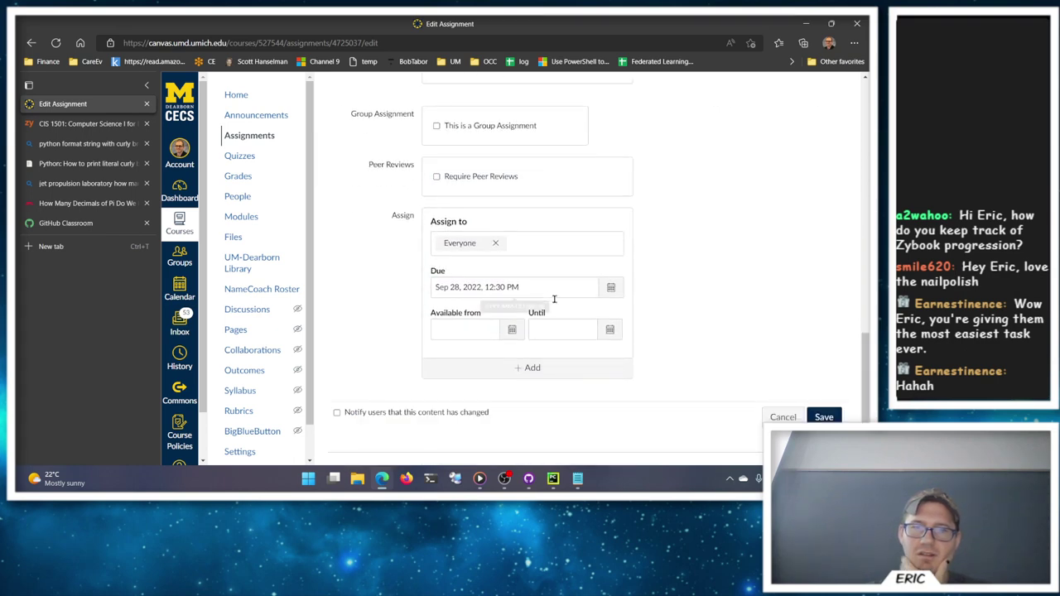
scroll(612, 348, up, 15)
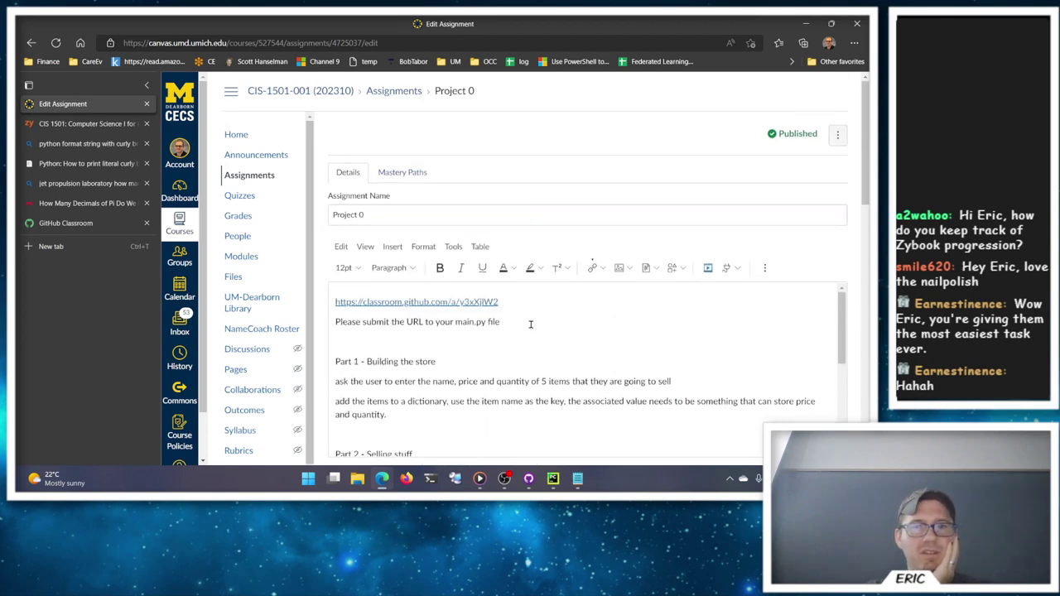
click(837, 133)
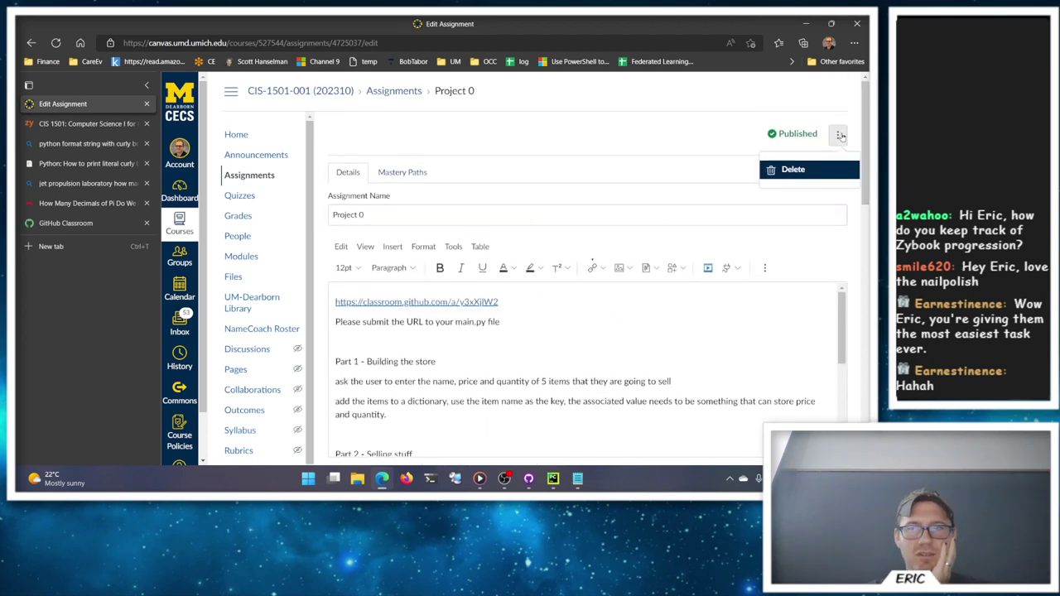
click(624, 119)
scroll(546, 321, down, 3)
scroll(545, 321, down, 10)
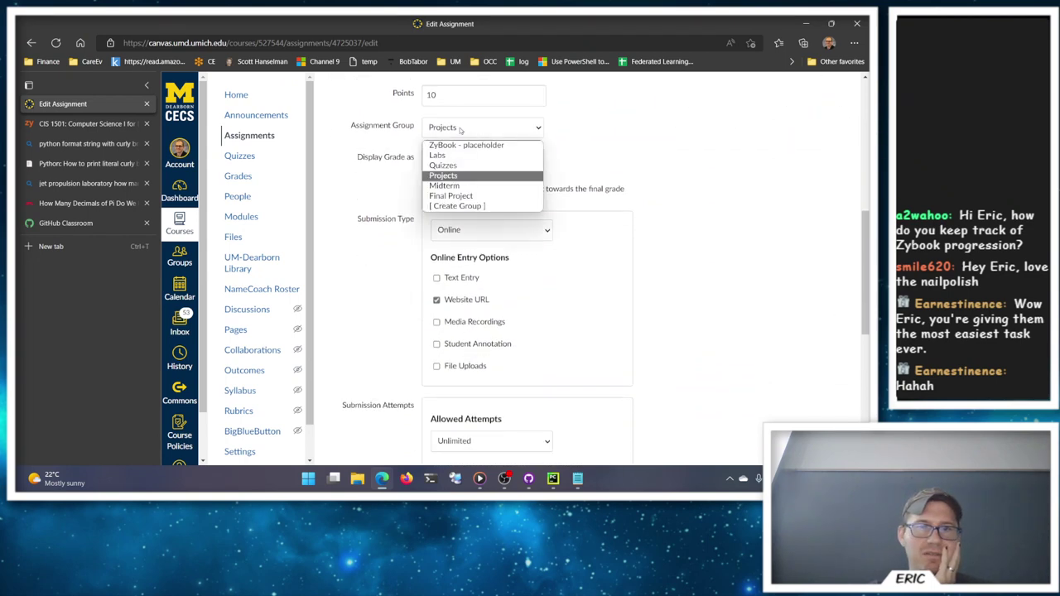
click(432, 176)
click(461, 160)
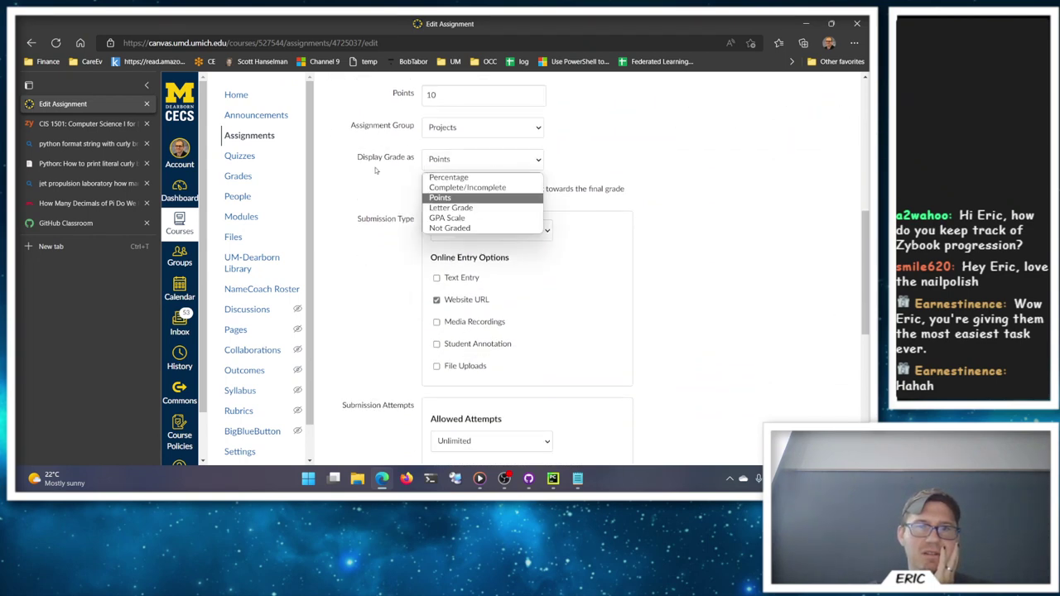
click(448, 189)
scroll(464, 184, up, 1)
drag(473, 153, 358, 154)
click(677, 172)
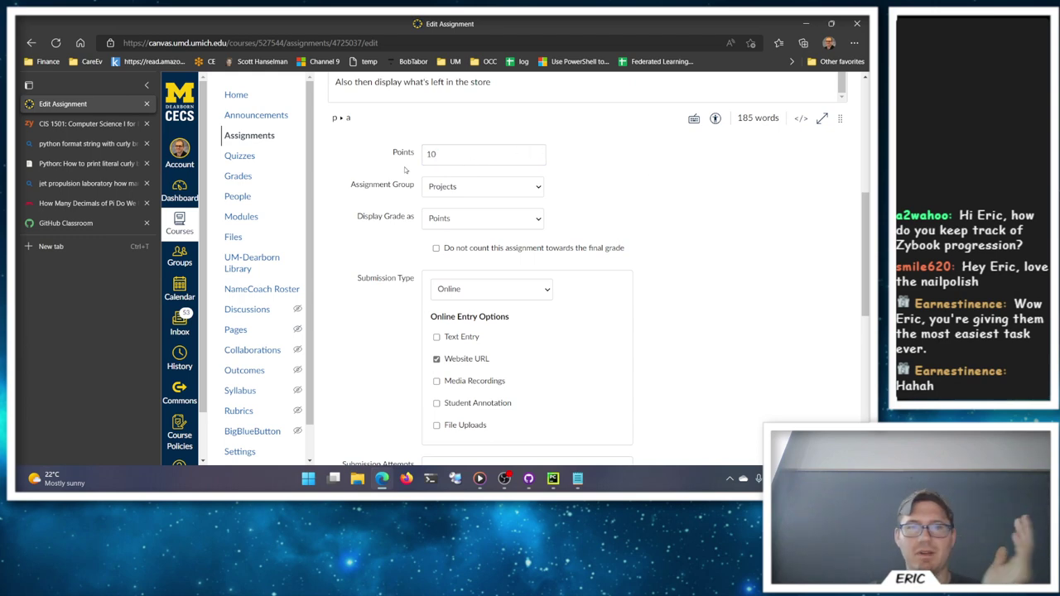
click(240, 411)
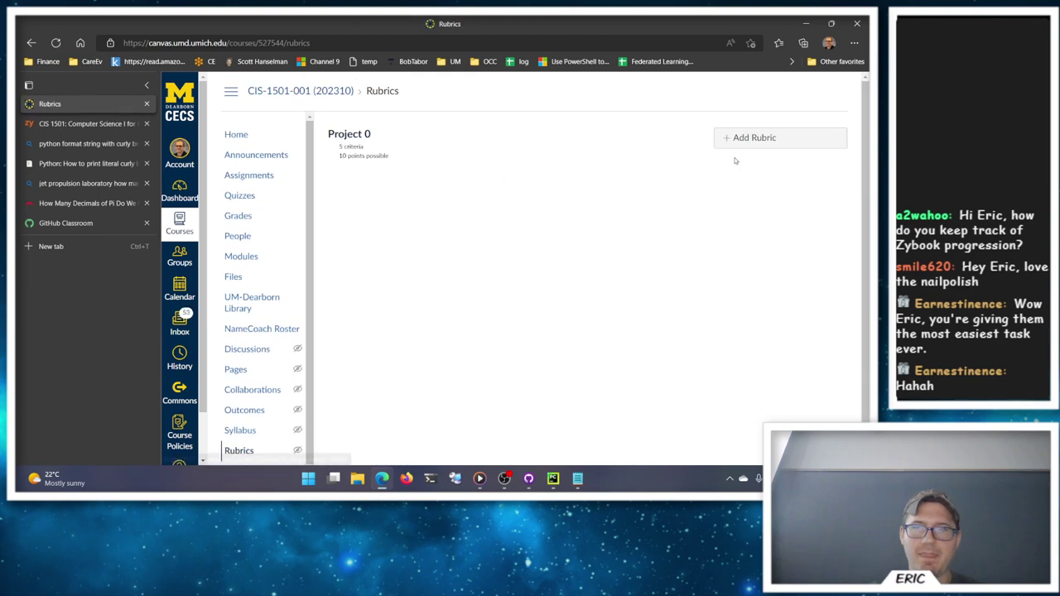
Step: Open the Project 0 rubric, review its criteria and points in editing mode, and save the rubric
click(671, 135)
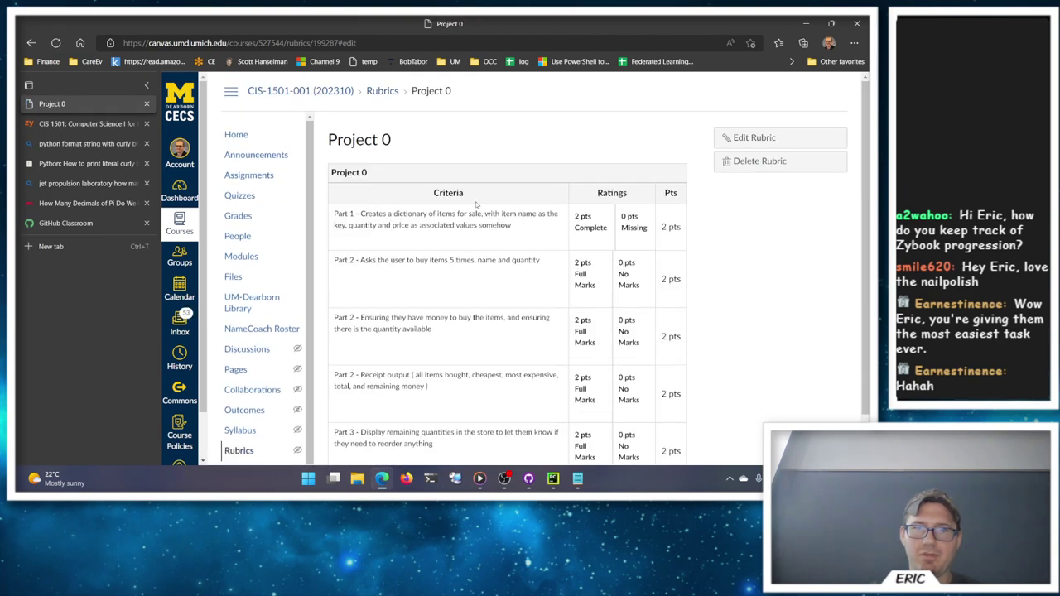
scroll(444, 420, down, 3)
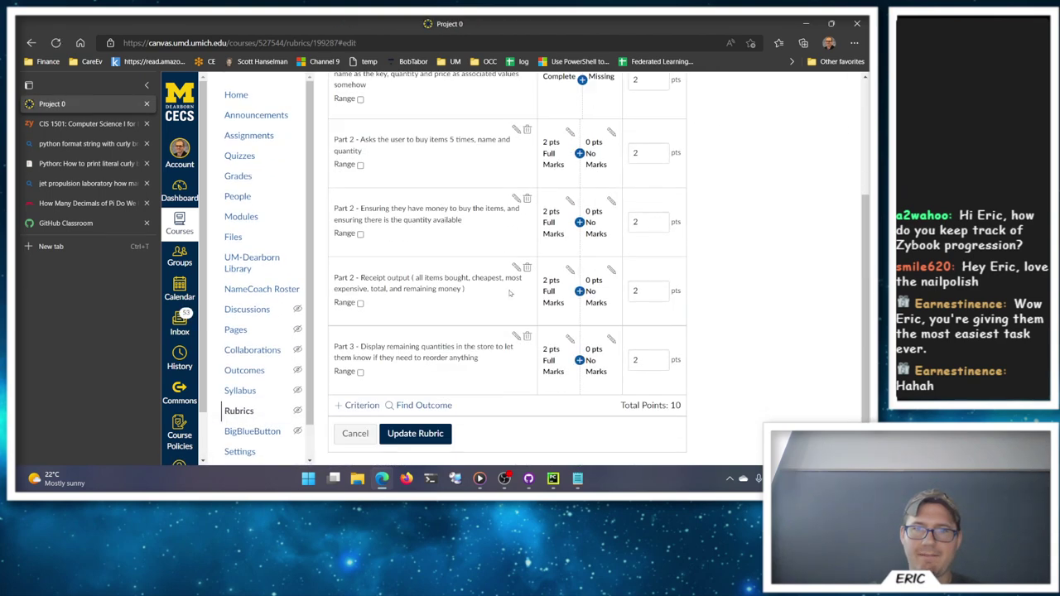
click(417, 434)
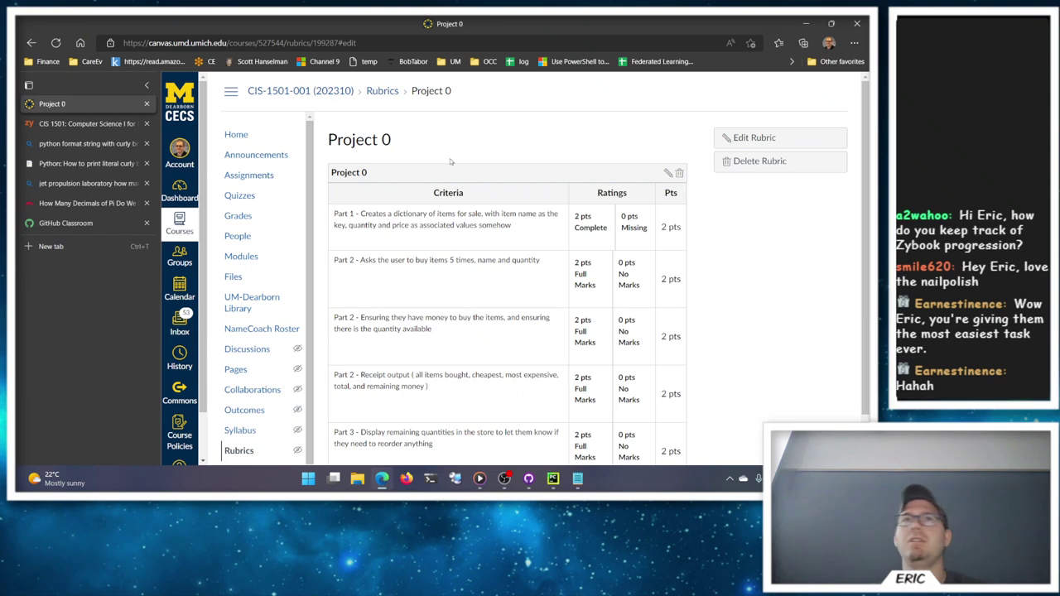
Step: From the course's assignments, look through the full settings of a new Projects assignment for a rubric option, and cancel it
click(248, 176)
scroll(759, 303, down, 5)
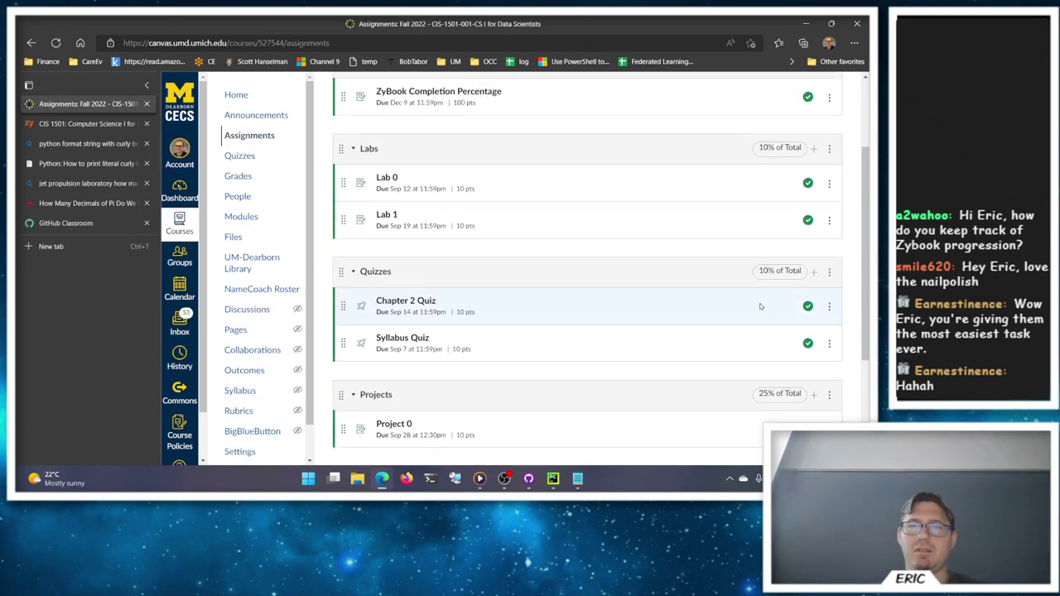
click(814, 224)
click(588, 221)
click(445, 239)
click(422, 358)
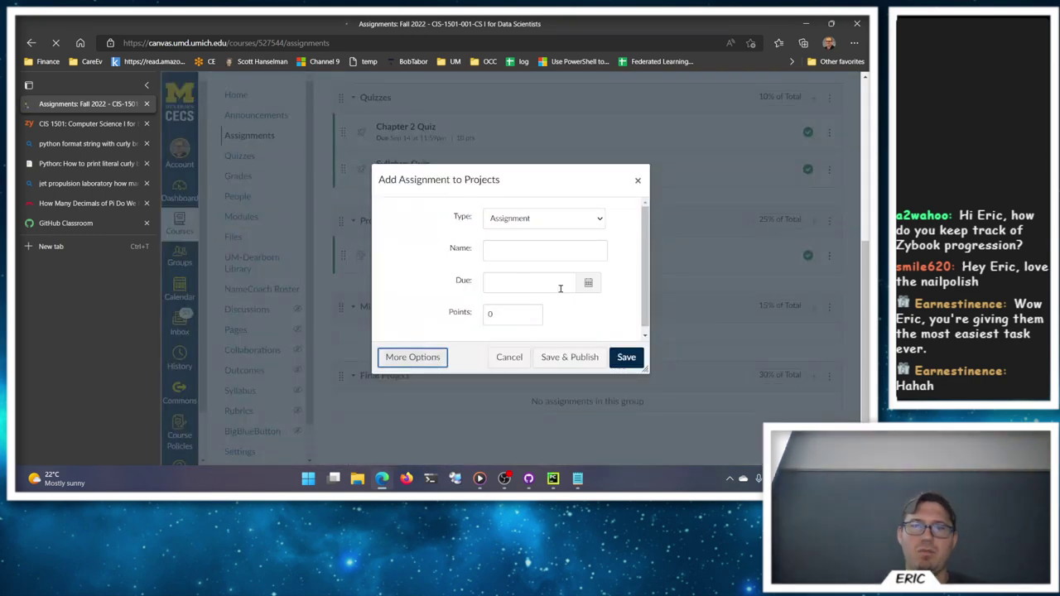
scroll(573, 257, down, 2)
scroll(574, 257, down, 2)
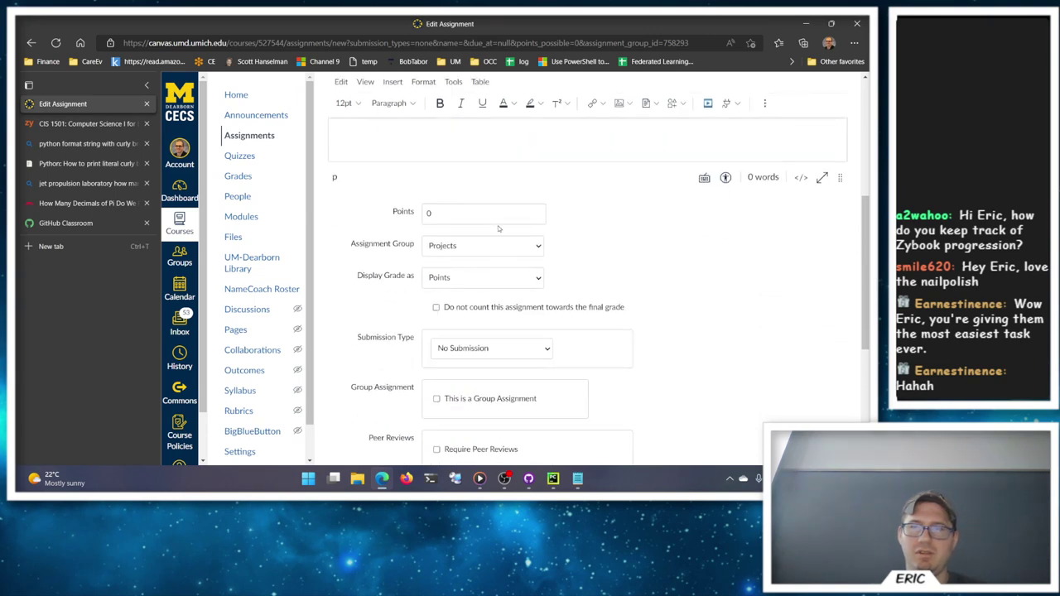
scroll(487, 223, down, 4)
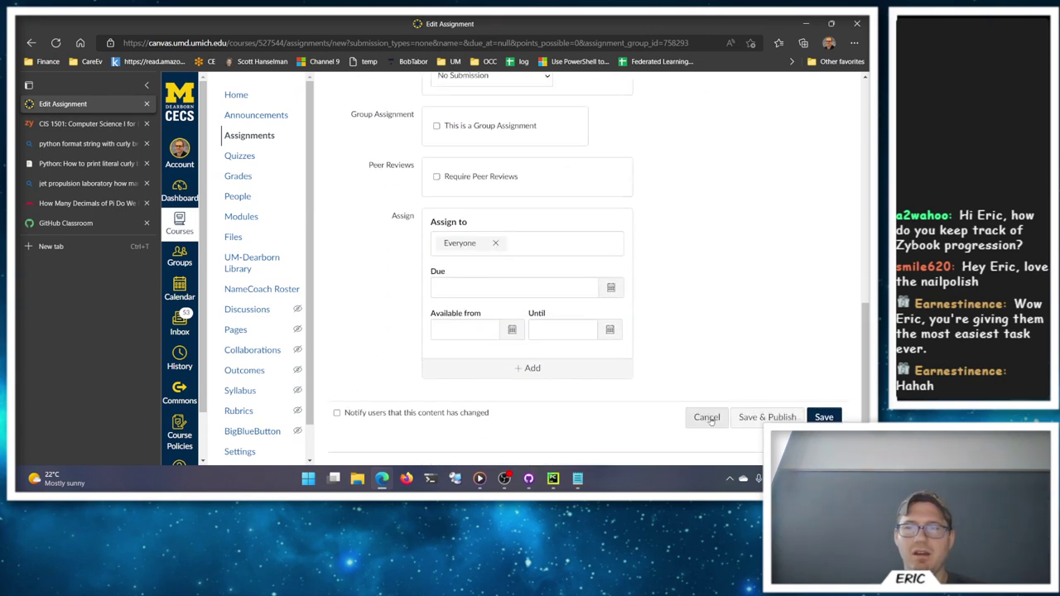
click(706, 417)
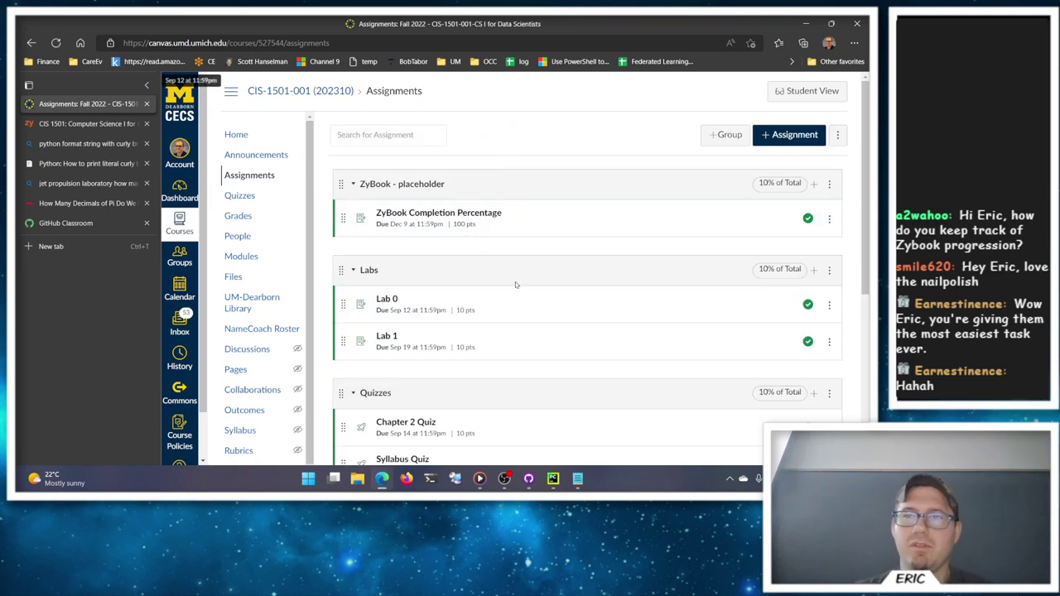
Step: Open Notepad and write the reminder "chapter 3 quiz" in an empty note
scroll(442, 265, down, 3)
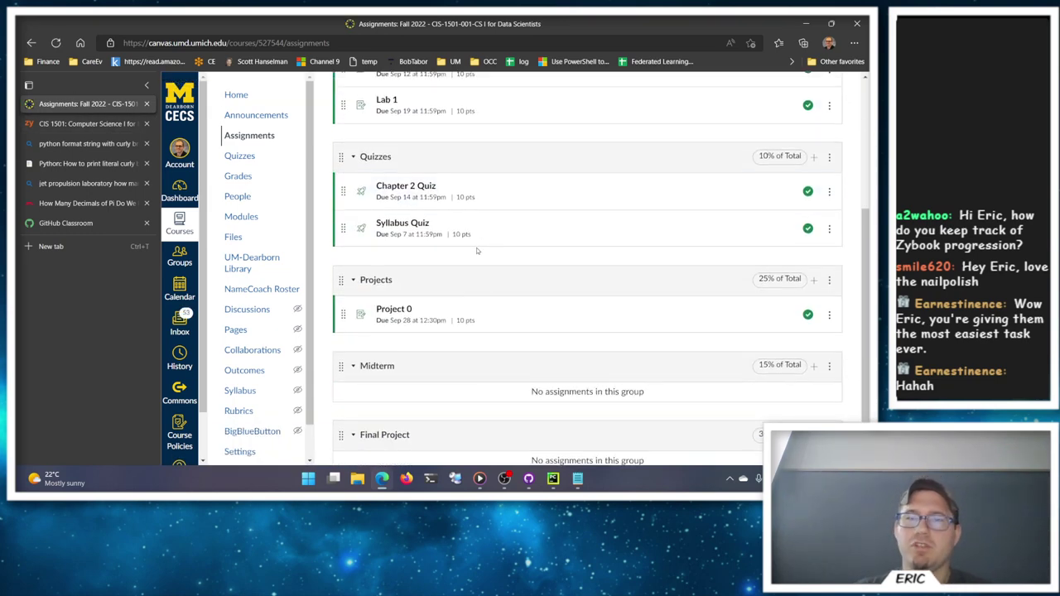
key(super+r)
text(notepad)
key(Return)
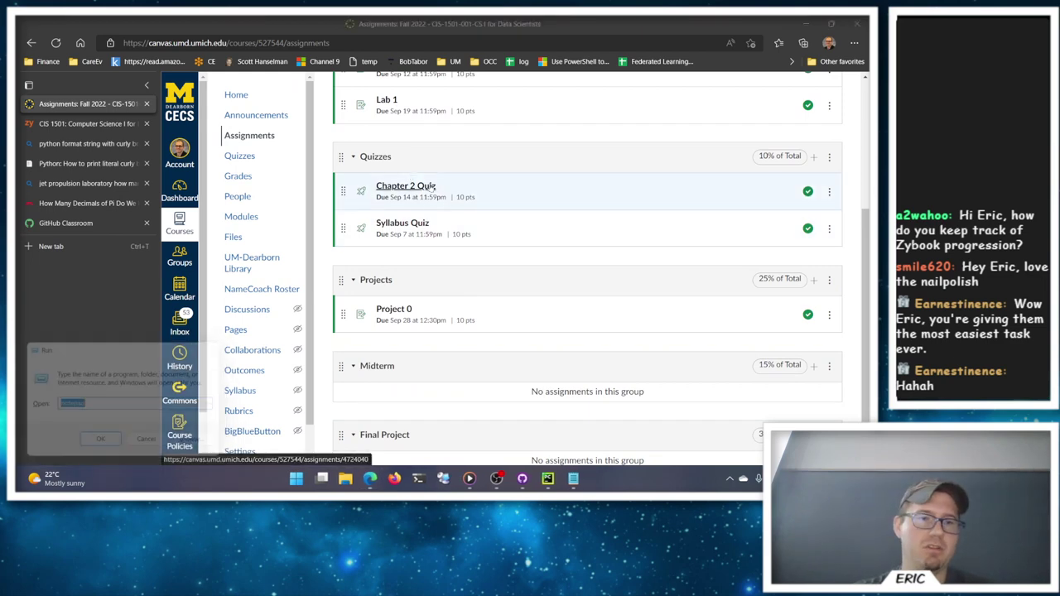
text(chapter 3 quiz)
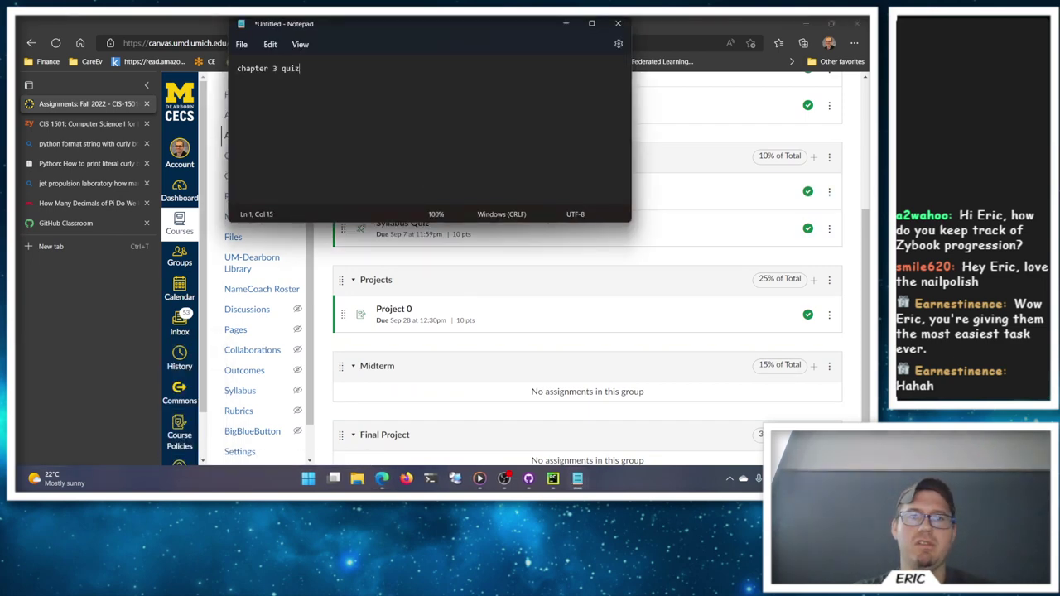
Step: Return to the Canvas assignments and move Syllabus Quiz above Chapter 2 Quiz in the Quizzes group
click(520, 264)
drag(348, 234, 343, 185)
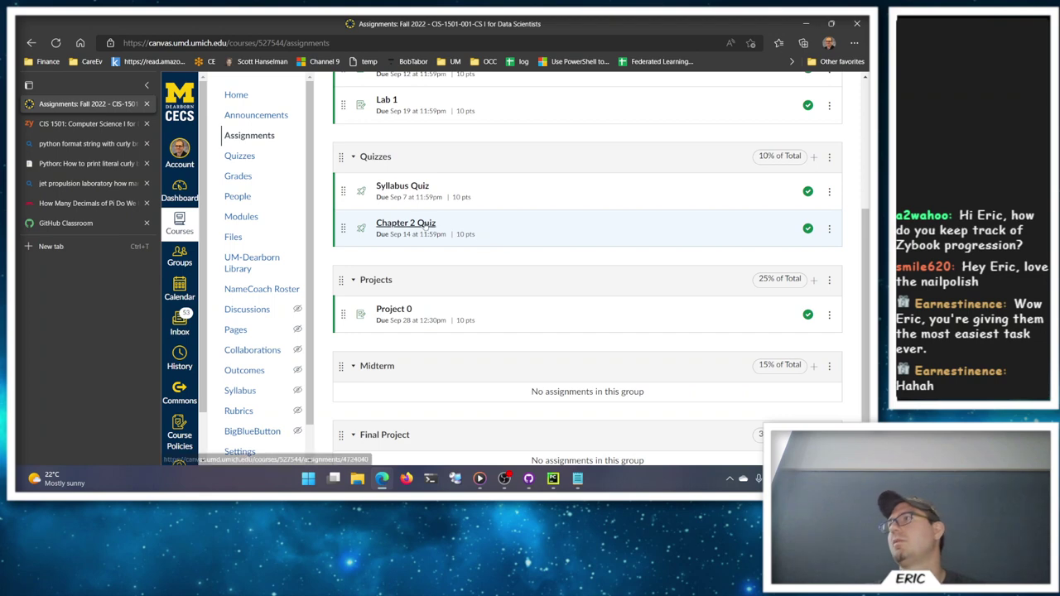
Step: Open the Fall 2022 syllabus PDF from the course modules and examine the week 3 and week 4 entries of the course schedule
scroll(571, 264, down, 1)
scroll(580, 248, up, 5)
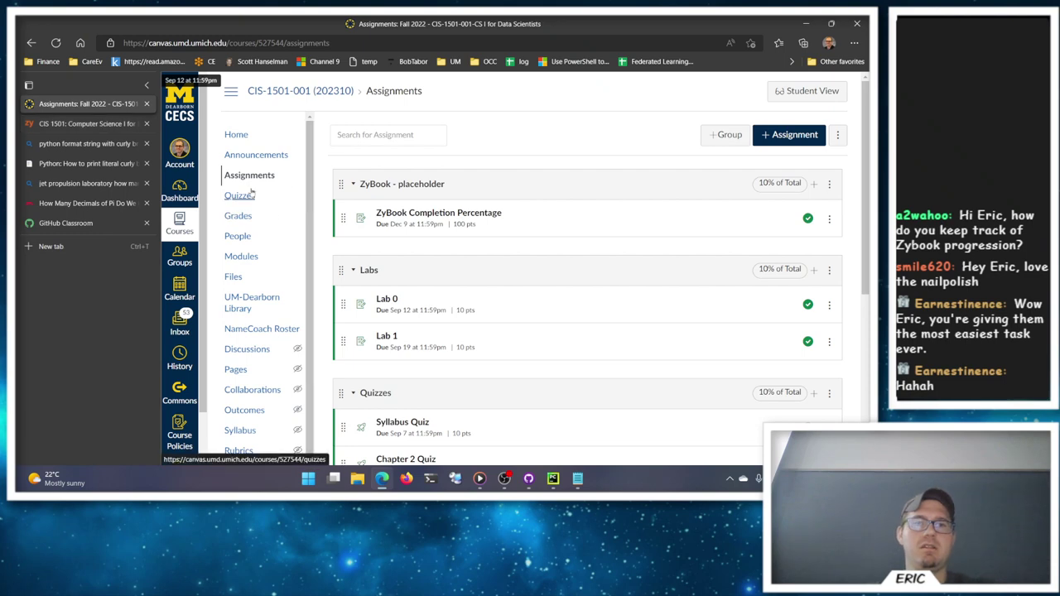
click(242, 257)
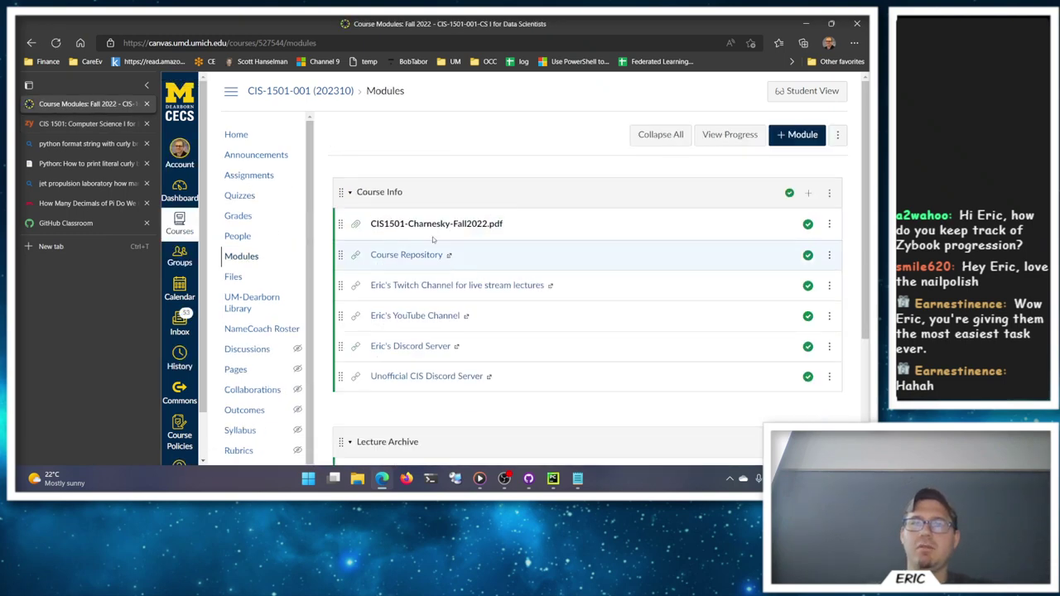
click(476, 220)
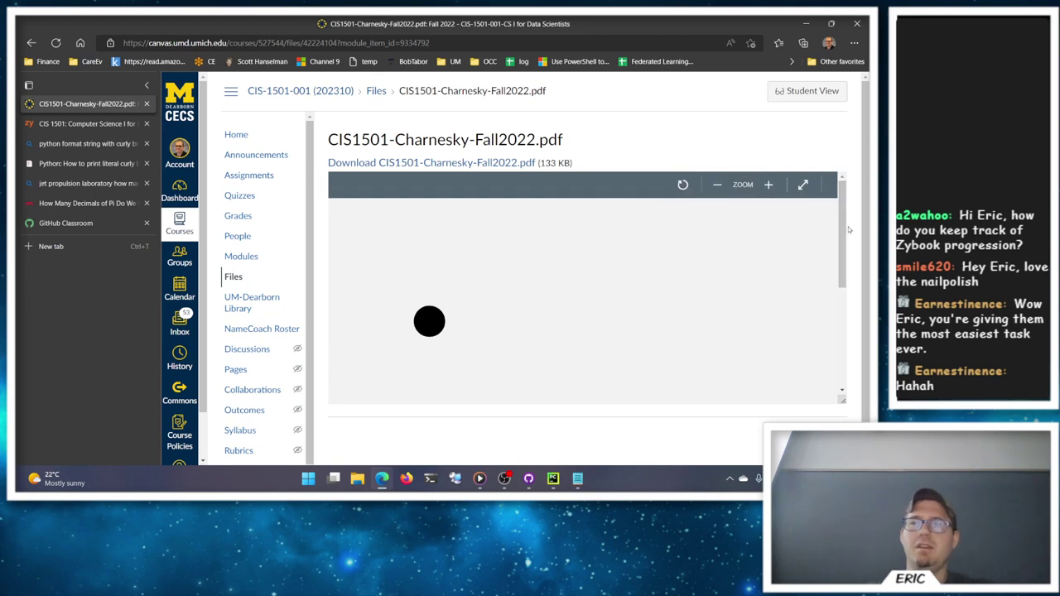
scroll(843, 219, down, 1)
drag(836, 220, 832, 372)
scroll(497, 265, down, 5)
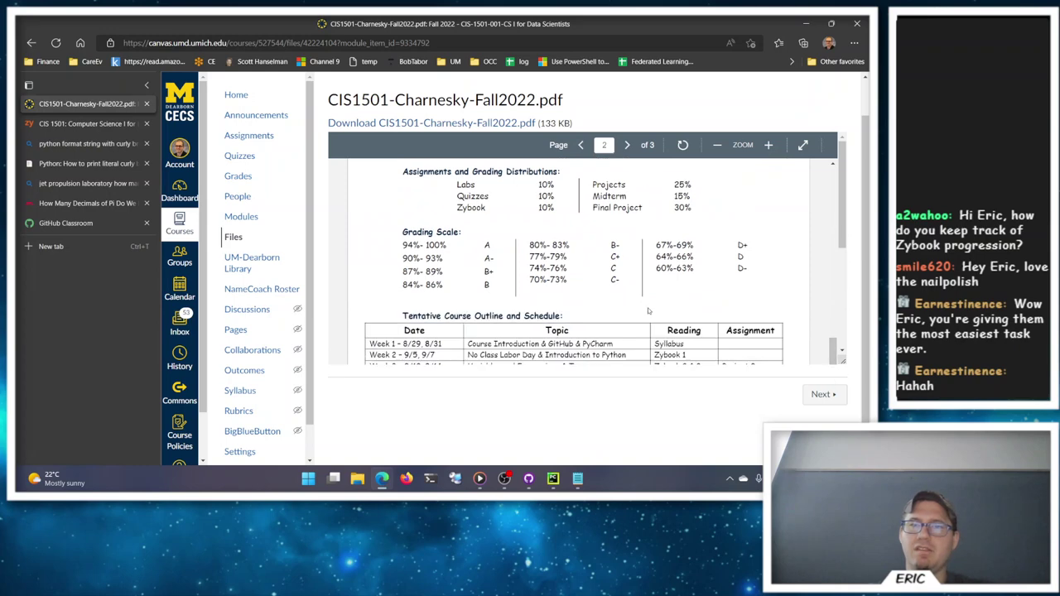
scroll(497, 265, up, 3)
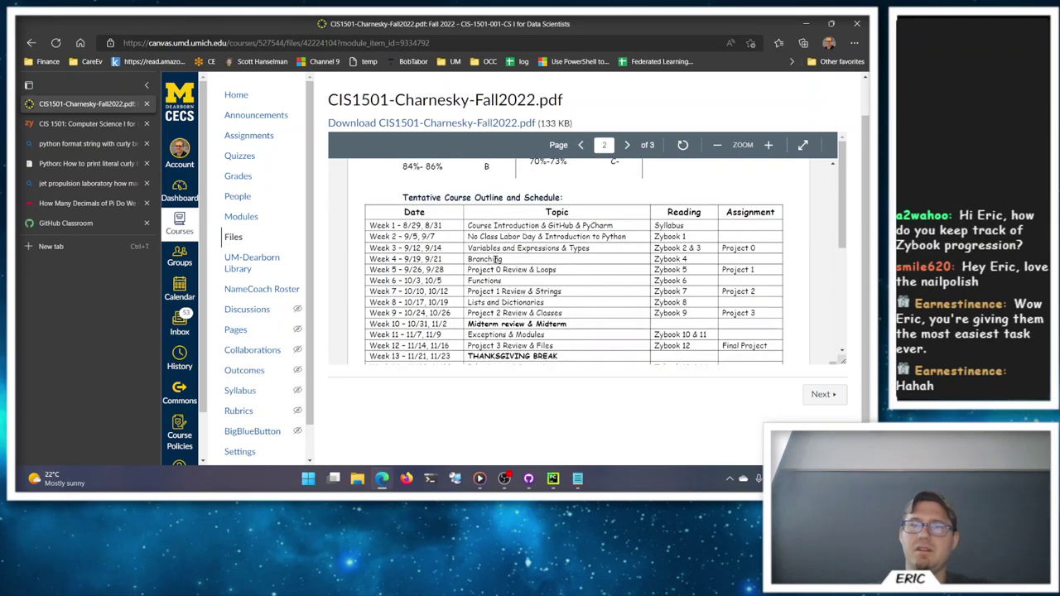
drag(570, 247, 499, 261)
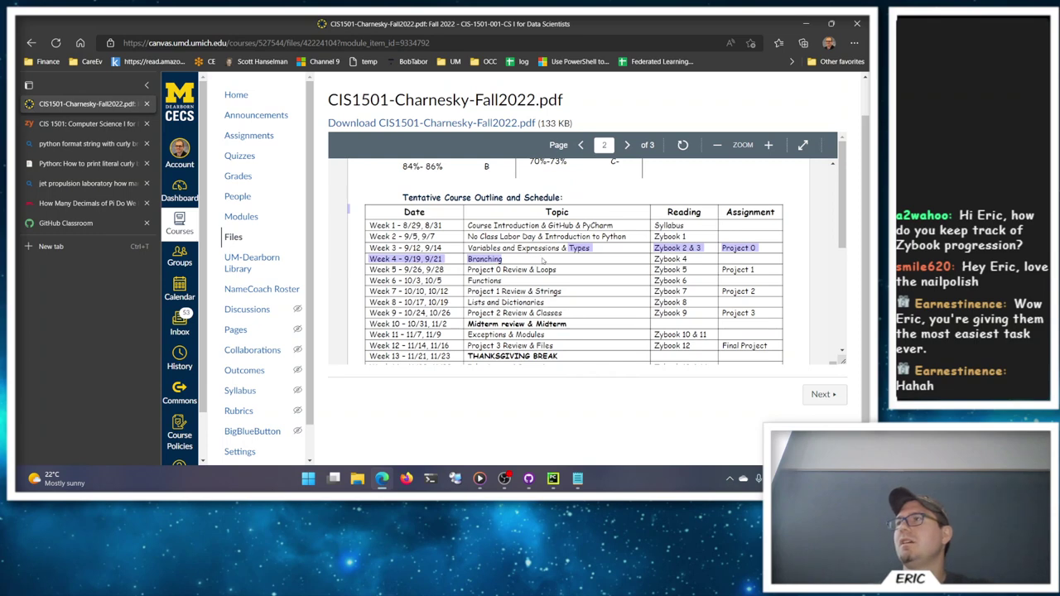
click(540, 260)
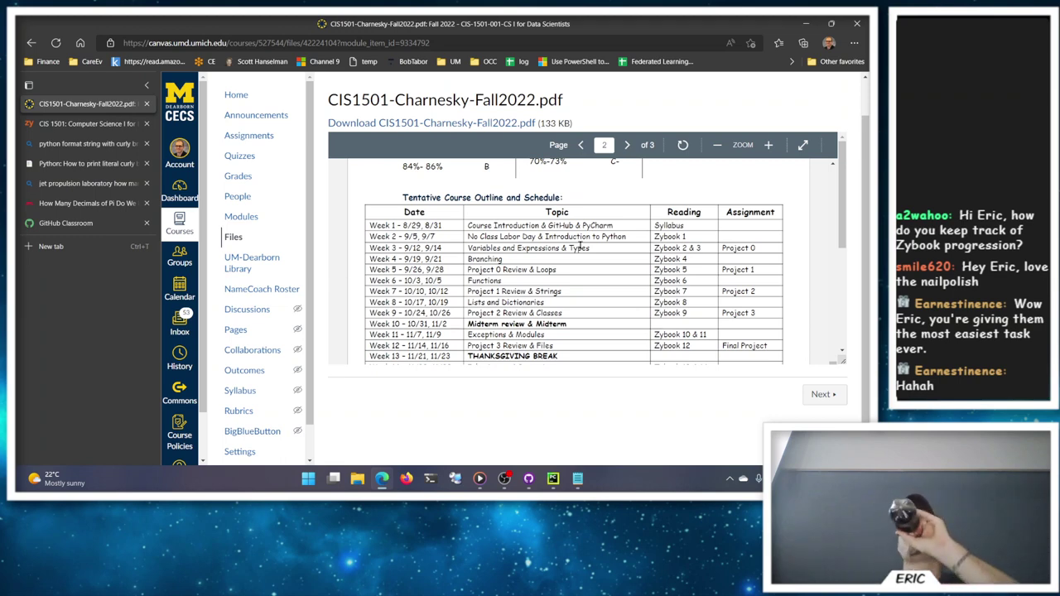
Step: Switch to OBS to reach the streaming controls
click(504, 478)
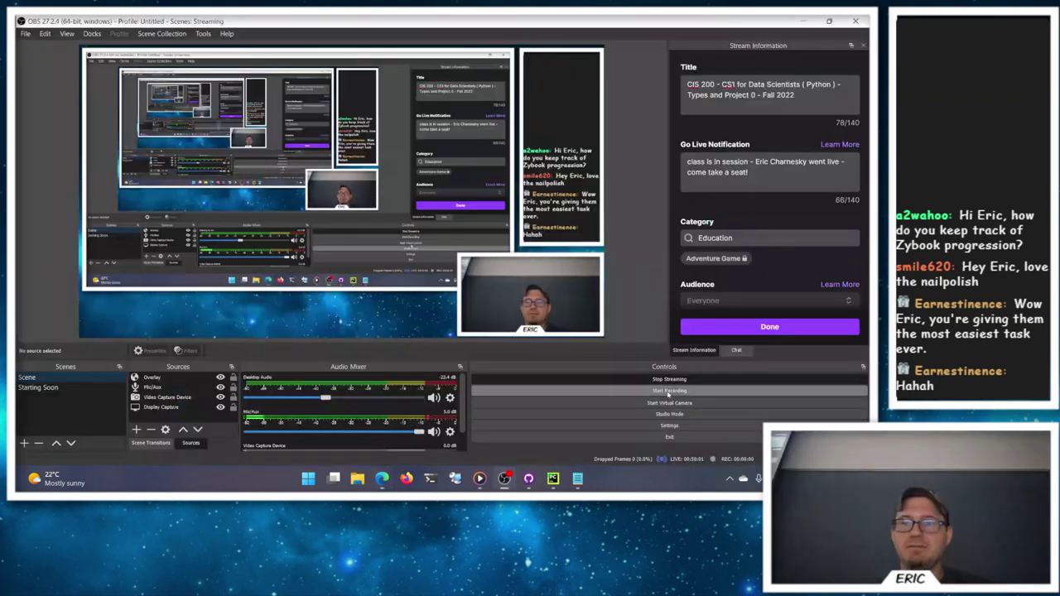